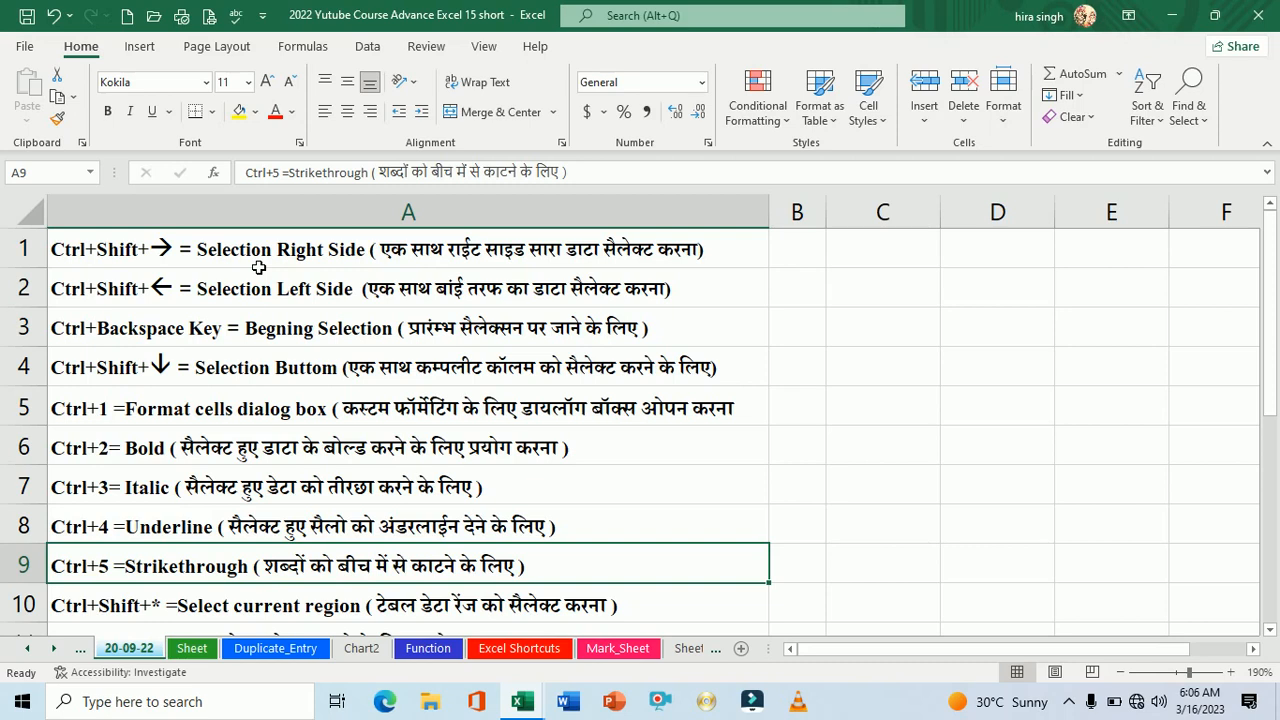
Open the worksheet named Sheet and select the first student's record cell range A2:H2.
{"action": "left_click", "coordinate": [258, 267]}
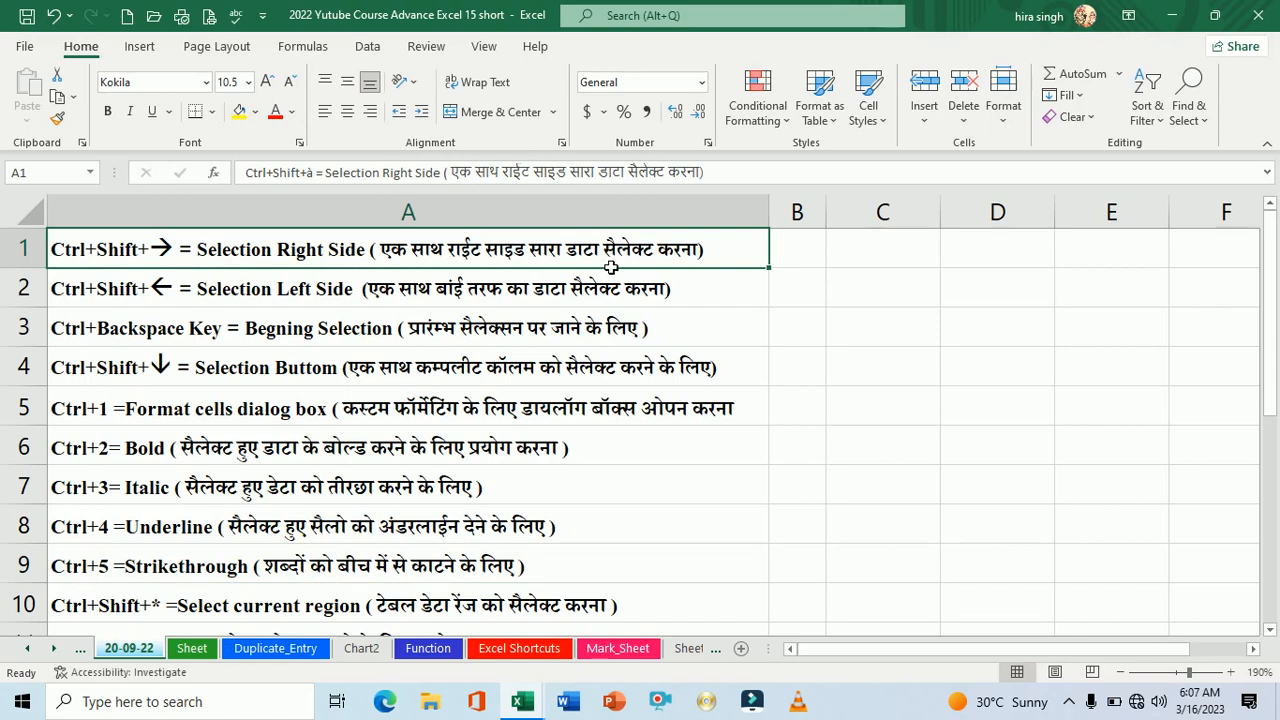
{"action": "left_click", "coordinate": [198, 649]}
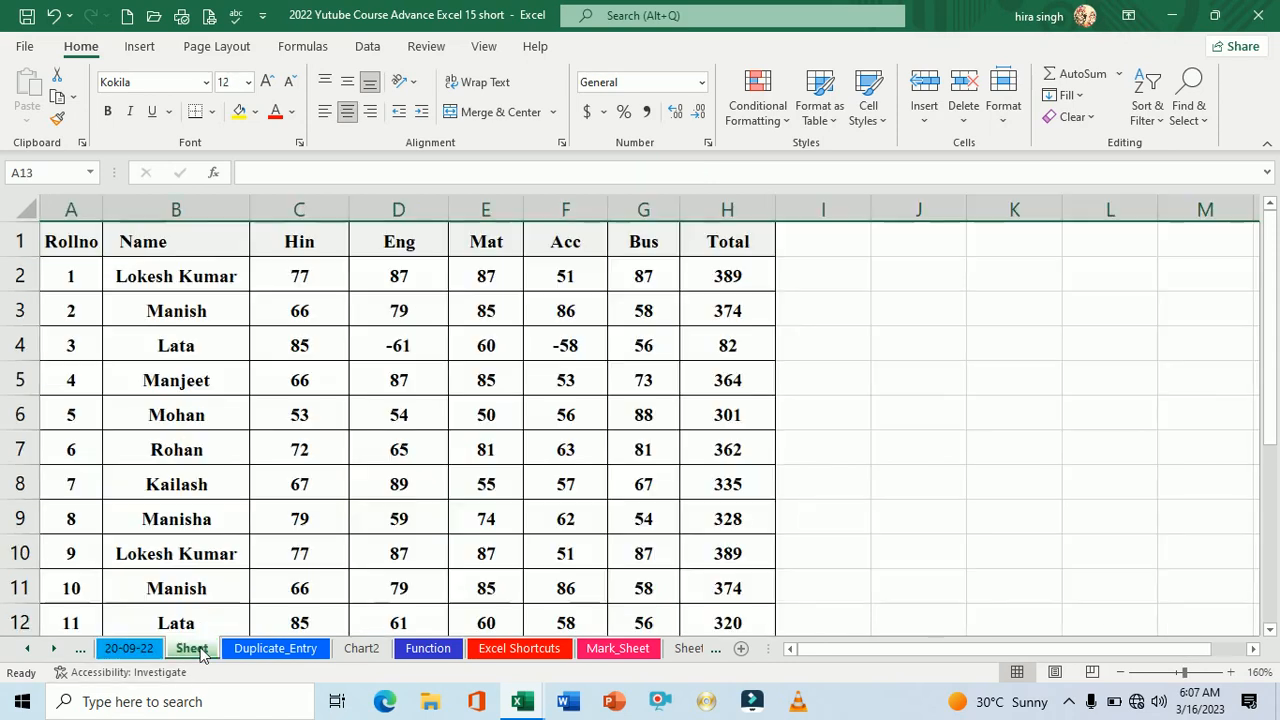
{"action": "left_click", "coordinate": [261, 382]}
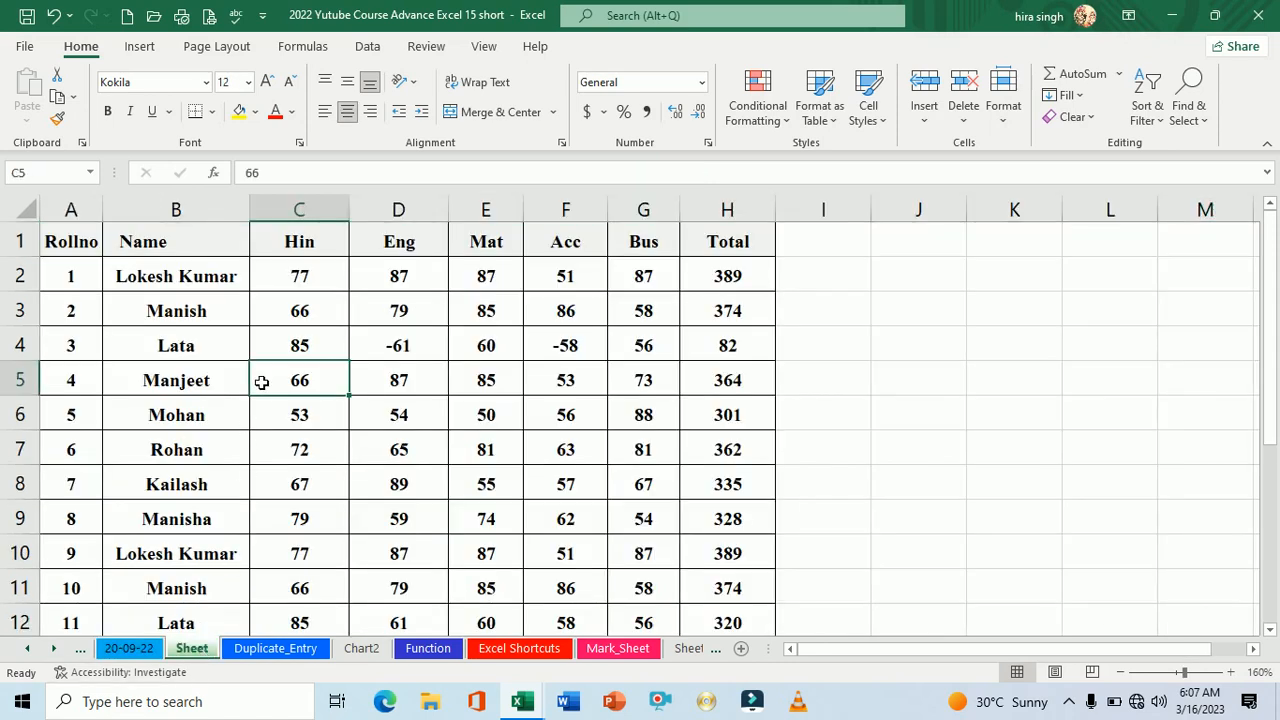
{"action": "left_click", "coordinate": [87, 285]}
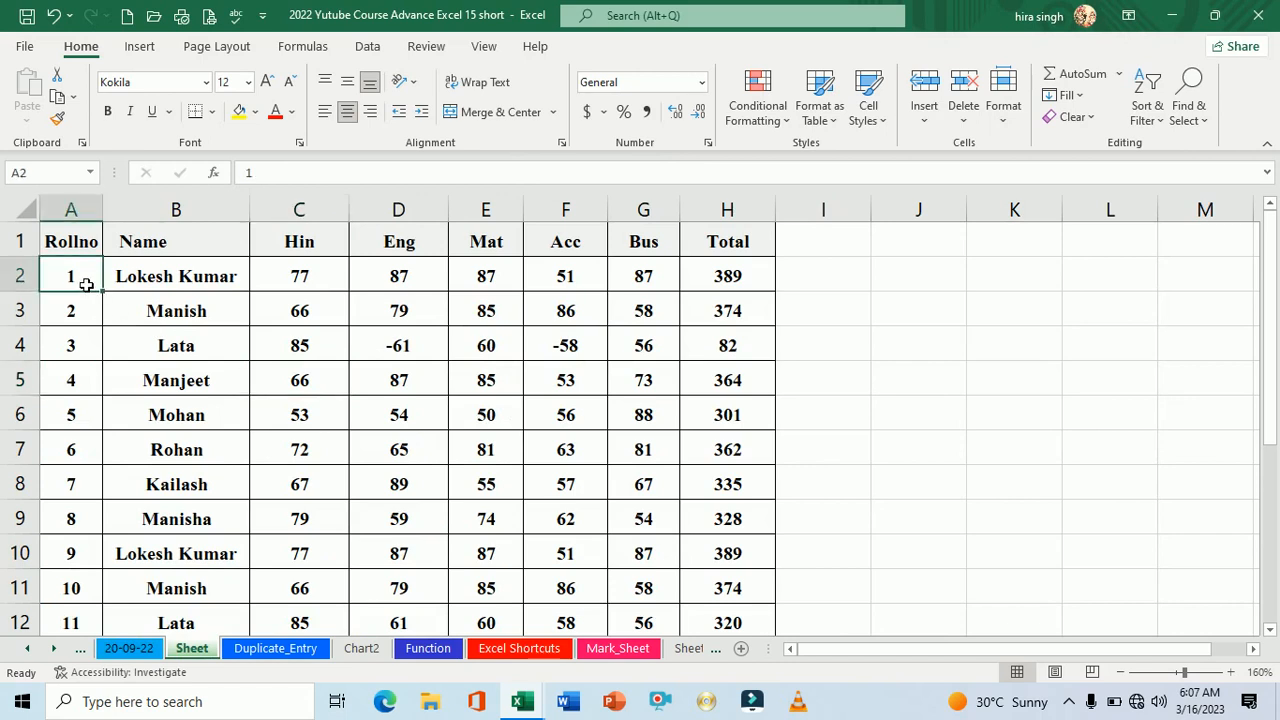
{"action": "left_click_drag", "start_coordinate": [87, 285], "coordinate": [724, 287]}
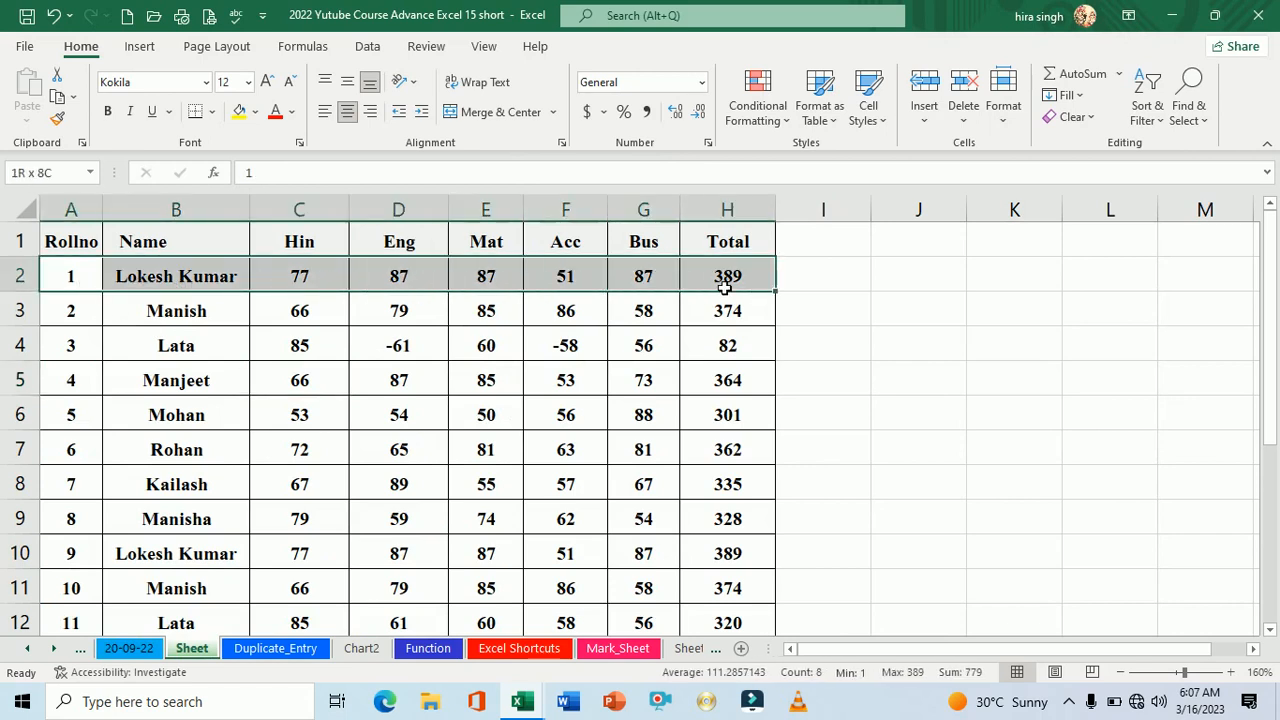
{"action": "left_click", "coordinate": [309, 359]}
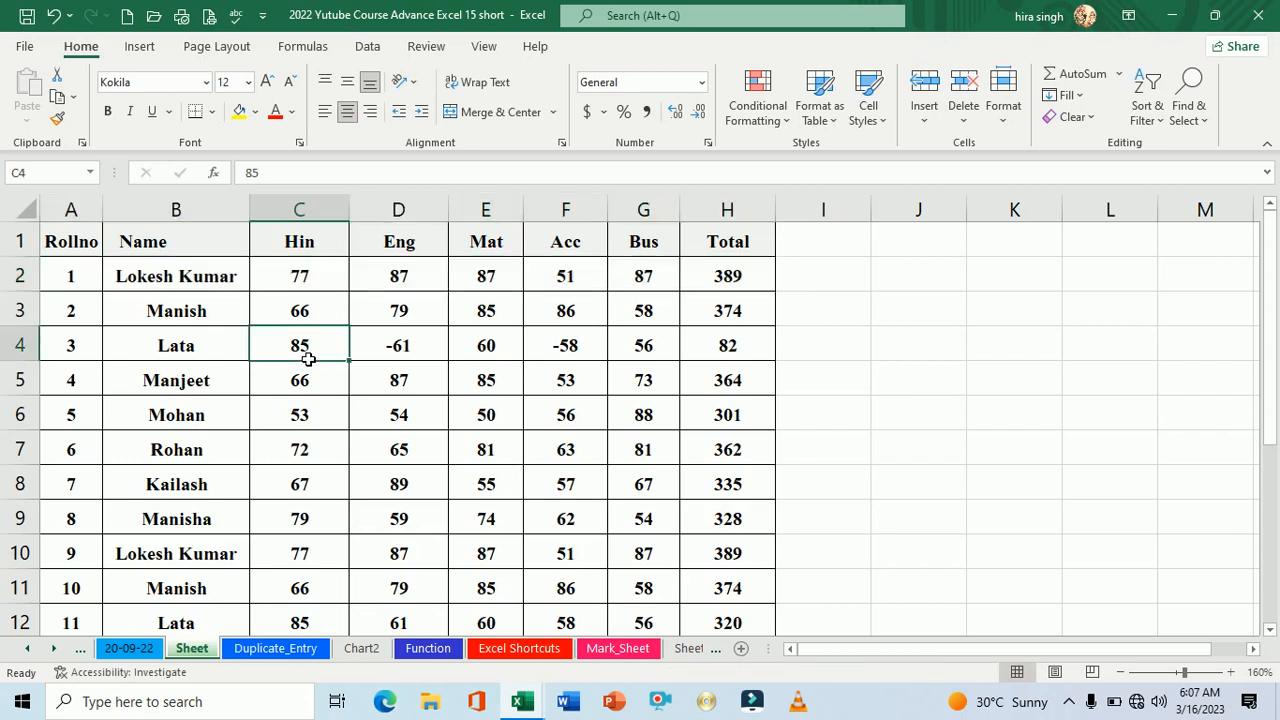
Extend the selection from A2 to the last filled cell of row 2, H2, in one jump.
{"action": "left_click", "coordinate": [77, 290]}
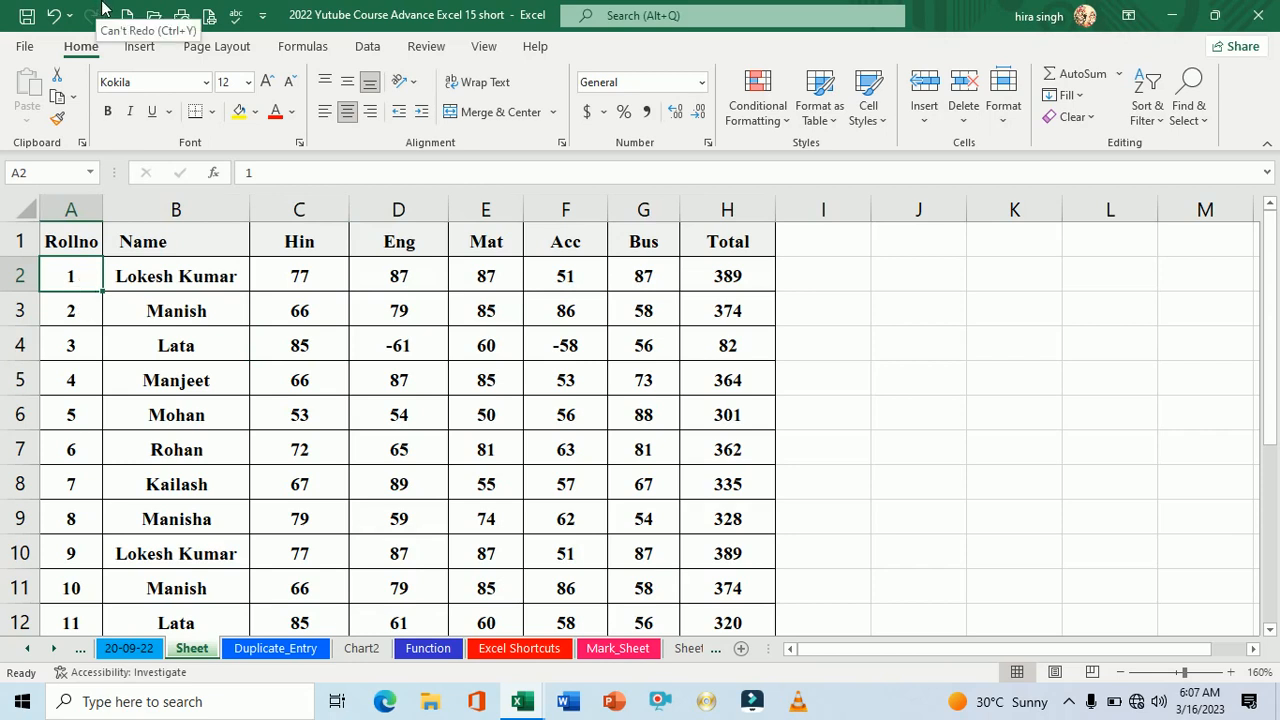
{"action": "key", "text": "ctrl+shift+Right"}
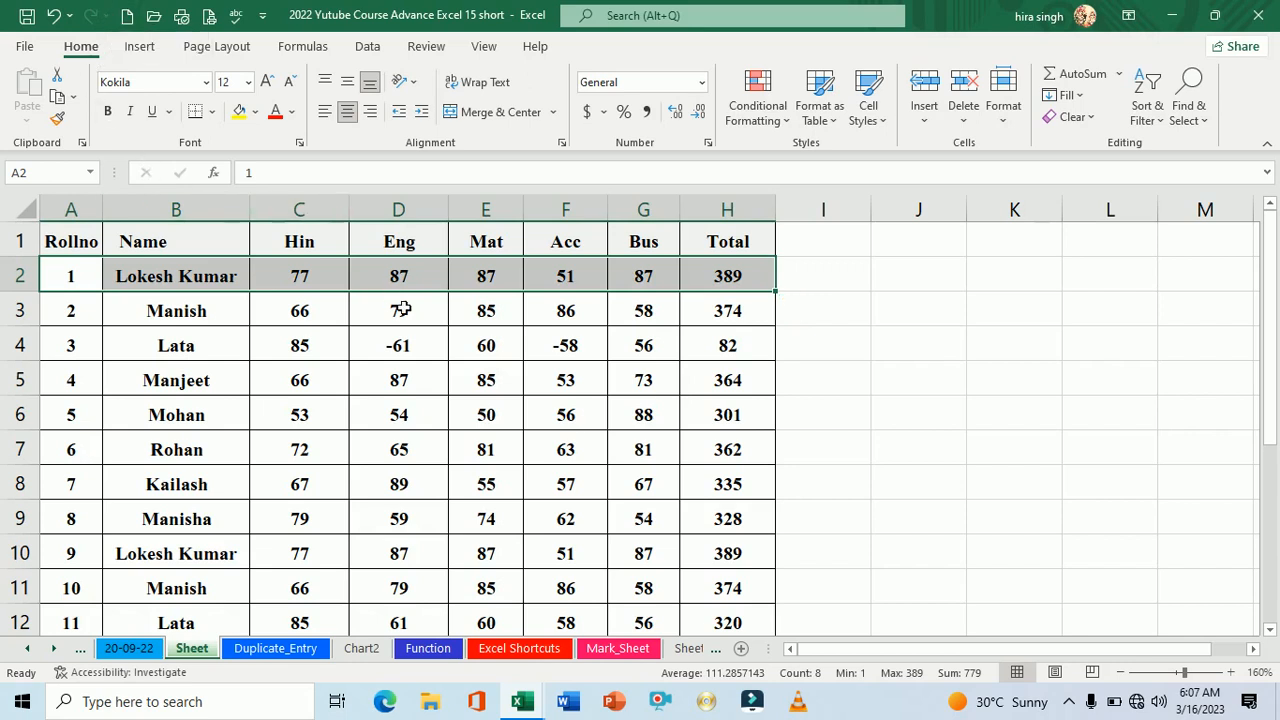
{"action": "left_click", "coordinate": [429, 371]}
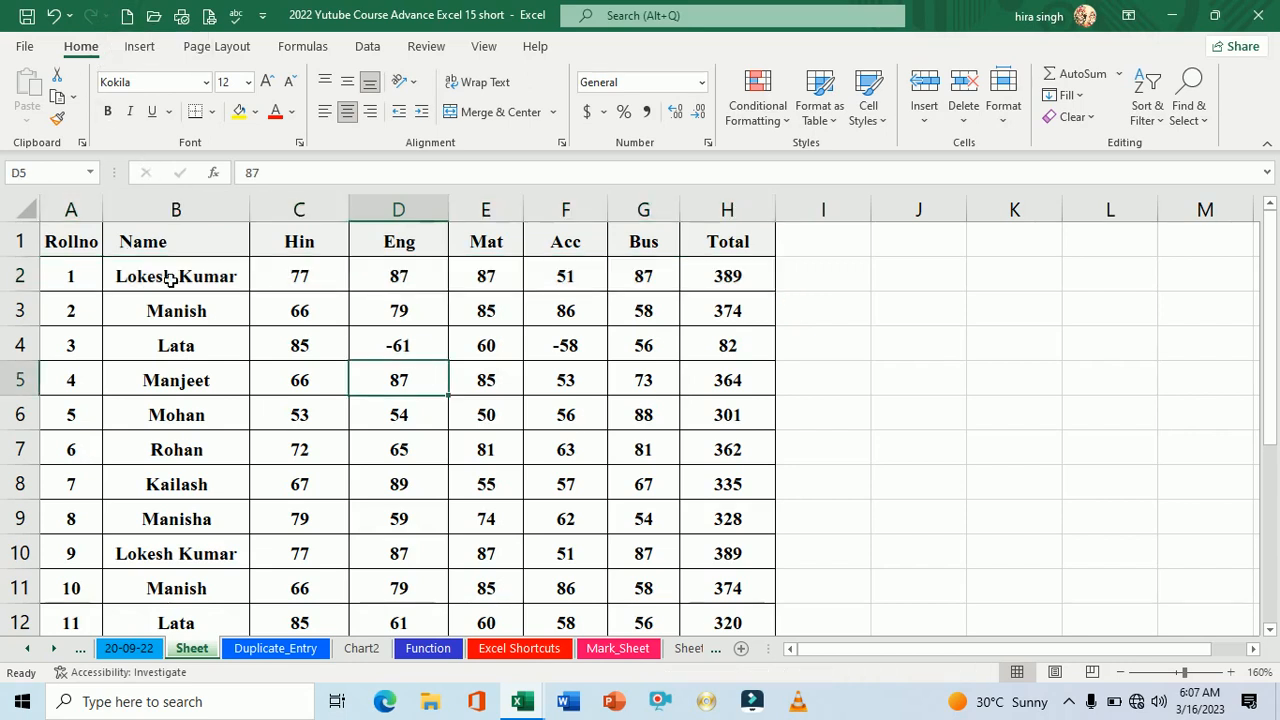
Copy the marks table A1:H11 to I1 and select A3:M3 across both tables.
{"action": "left_click_drag", "start_coordinate": [92, 242], "coordinate": [693, 600]}
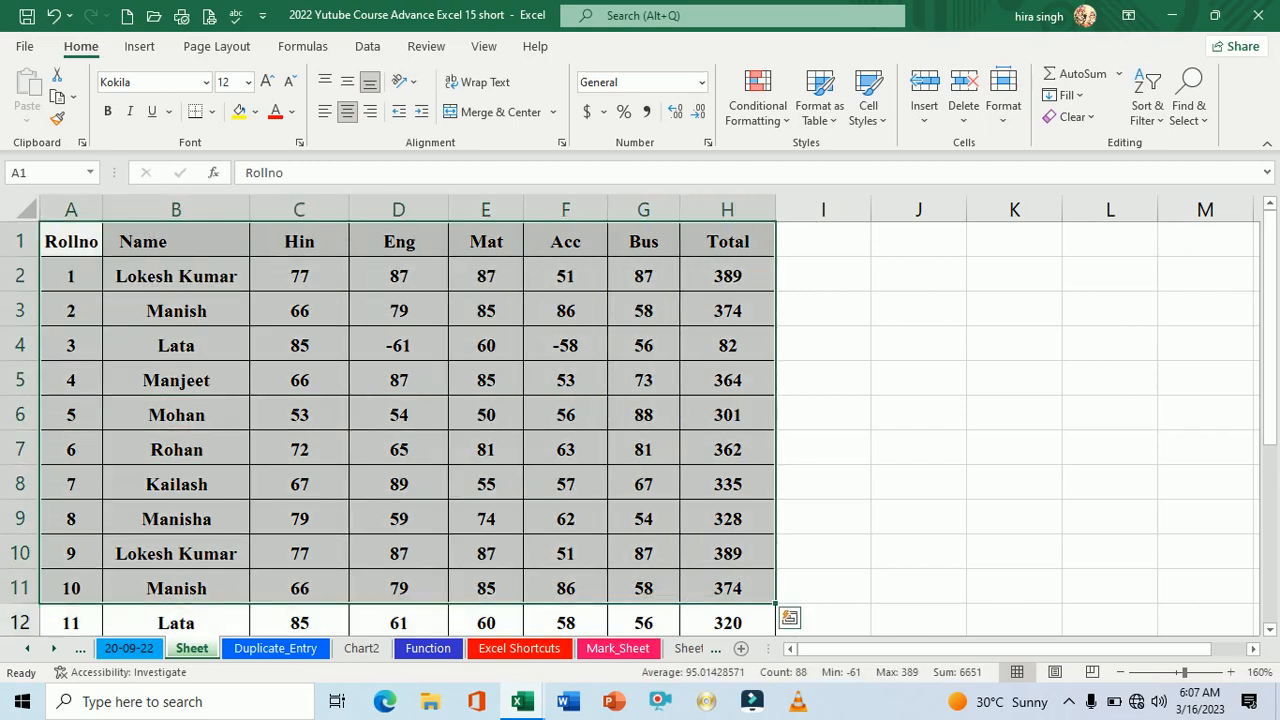
{"action": "key", "text": "ctrl+c"}
{"action": "left_click", "coordinate": [838, 256]}
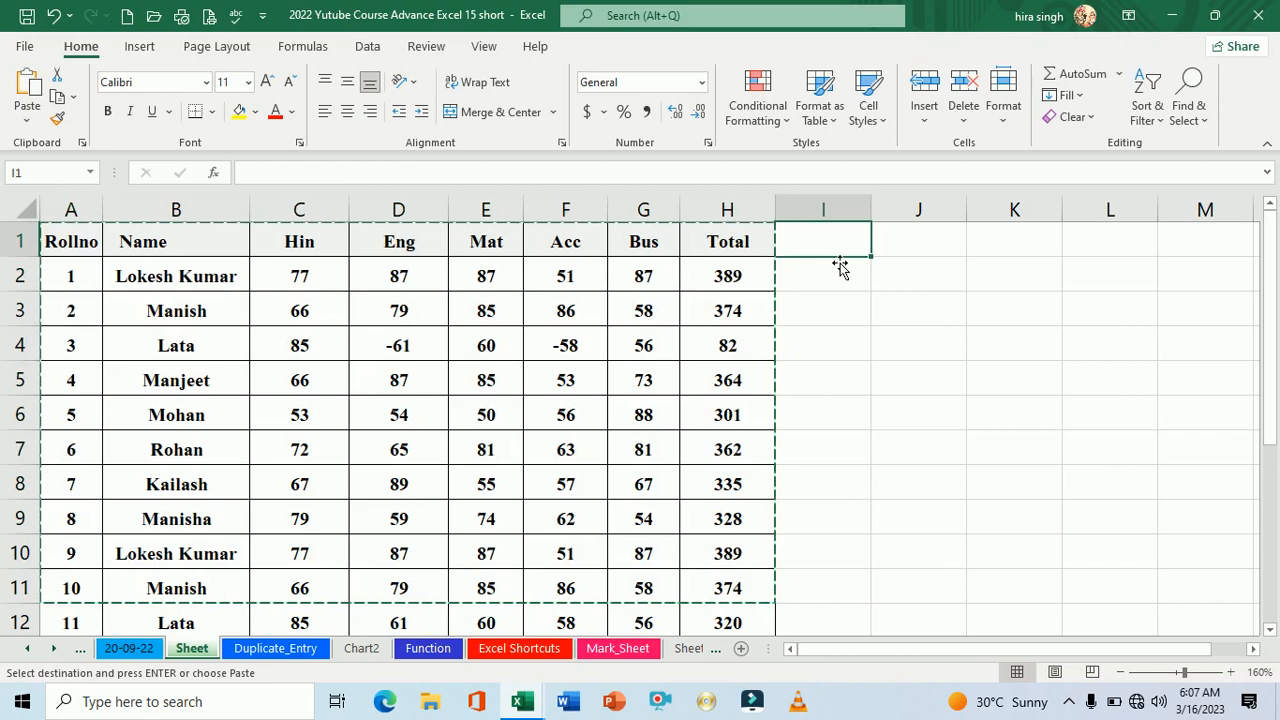
{"action": "key", "text": "Return"}
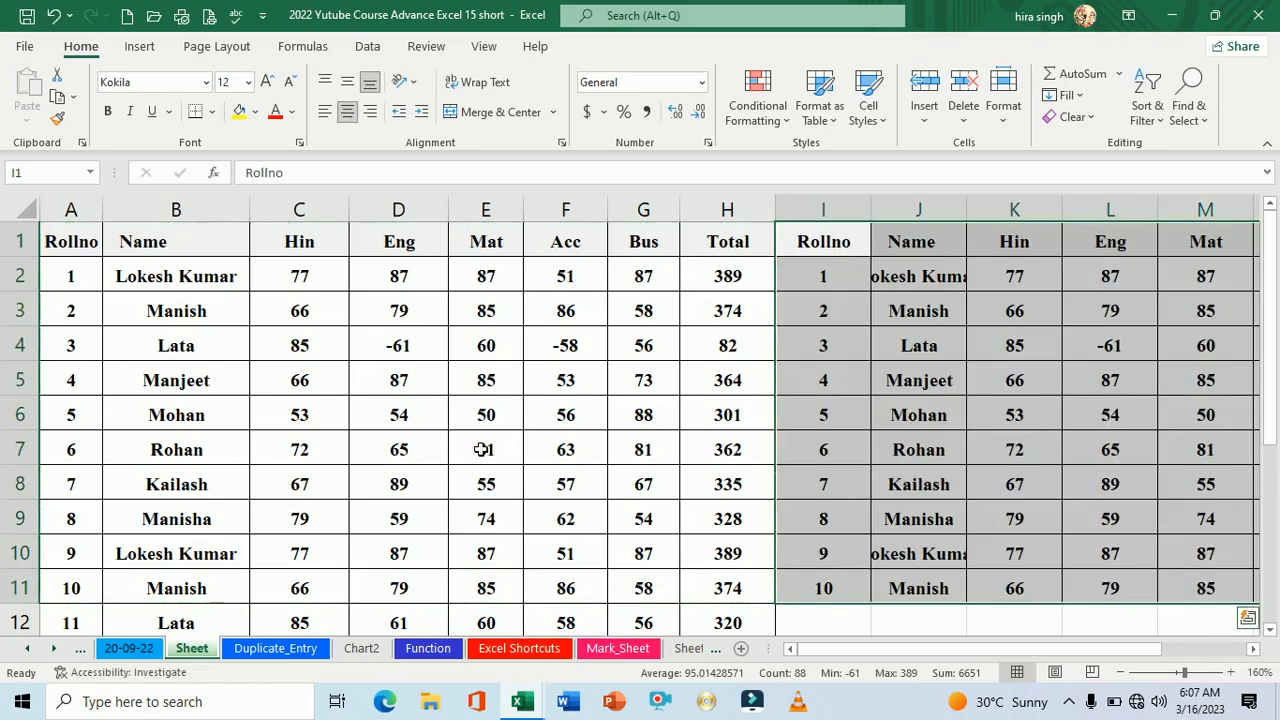
{"action": "mouse_move", "coordinate": [74, 308]}
{"action": "left_mouse_down"}
{"action": "mouse_move", "coordinate": [1206, 308]}
{"action": "mouse_move", "coordinate": [1180, 308]}
{"action": "left_mouse_up"}
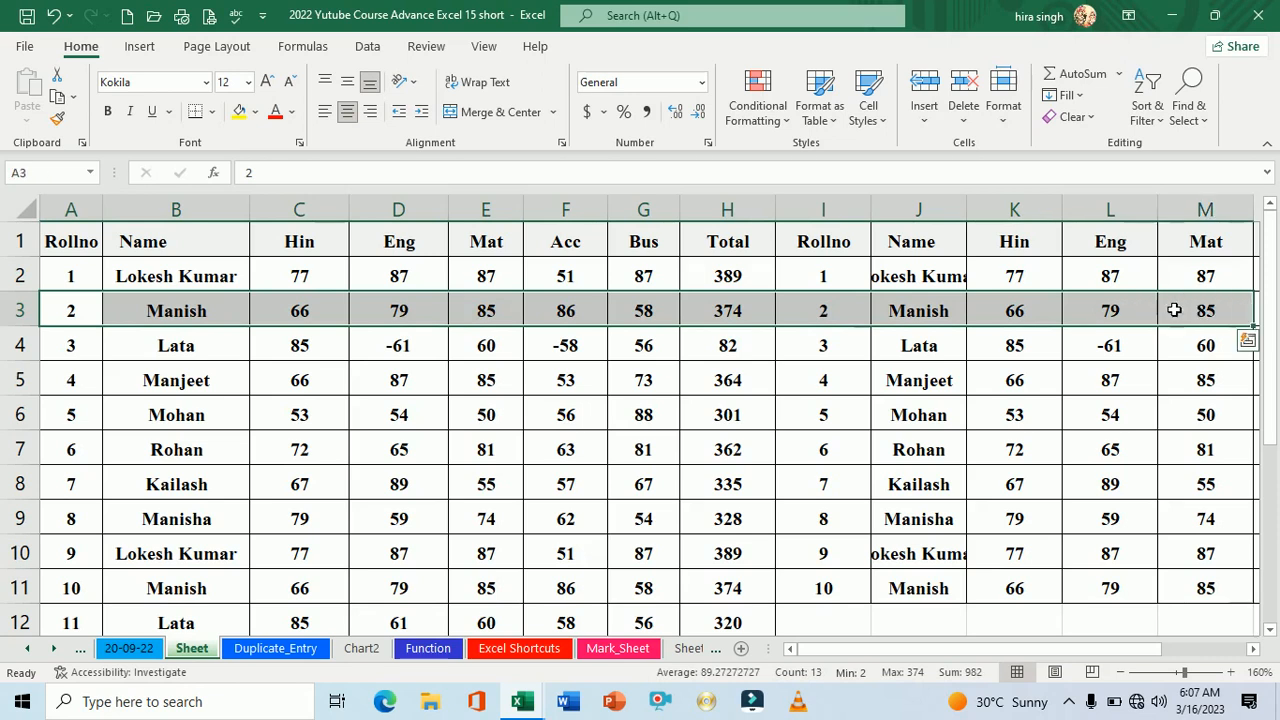
{"action": "left_click", "coordinate": [533, 384]}
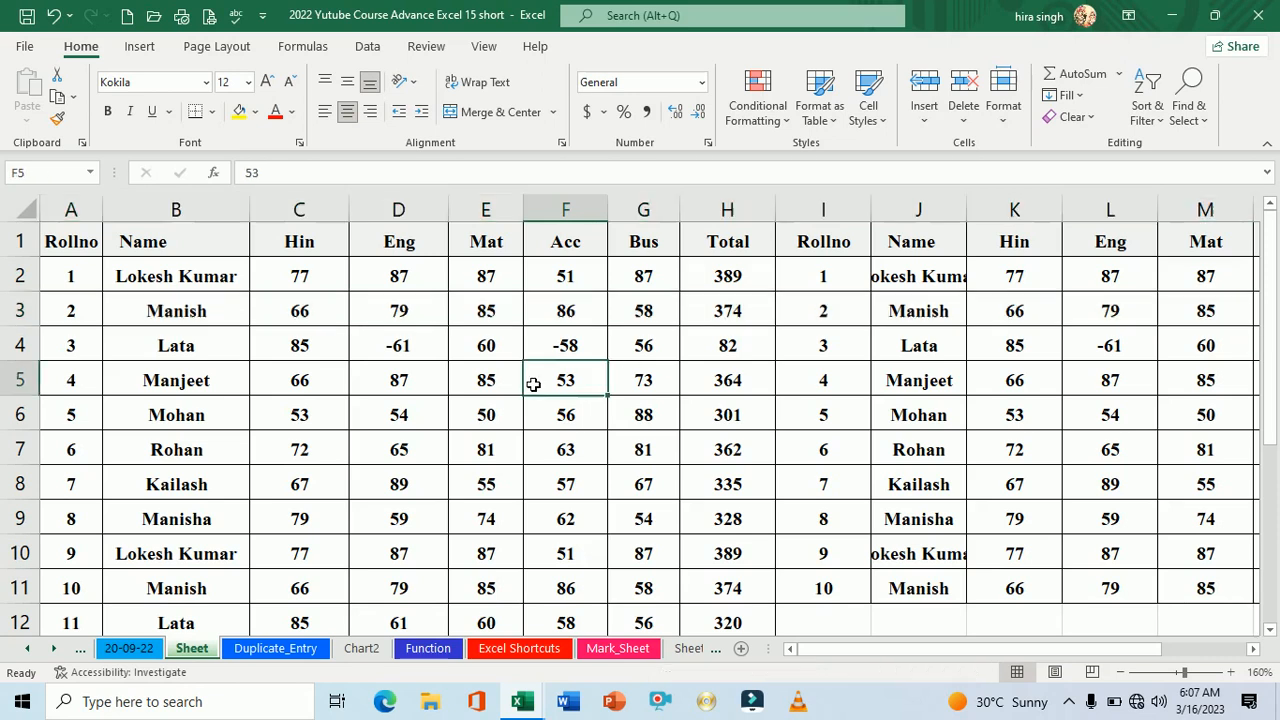
Clear the contents of the whole of row 12 below the first ten student records.
{"action": "left_click", "coordinate": [14, 618]}
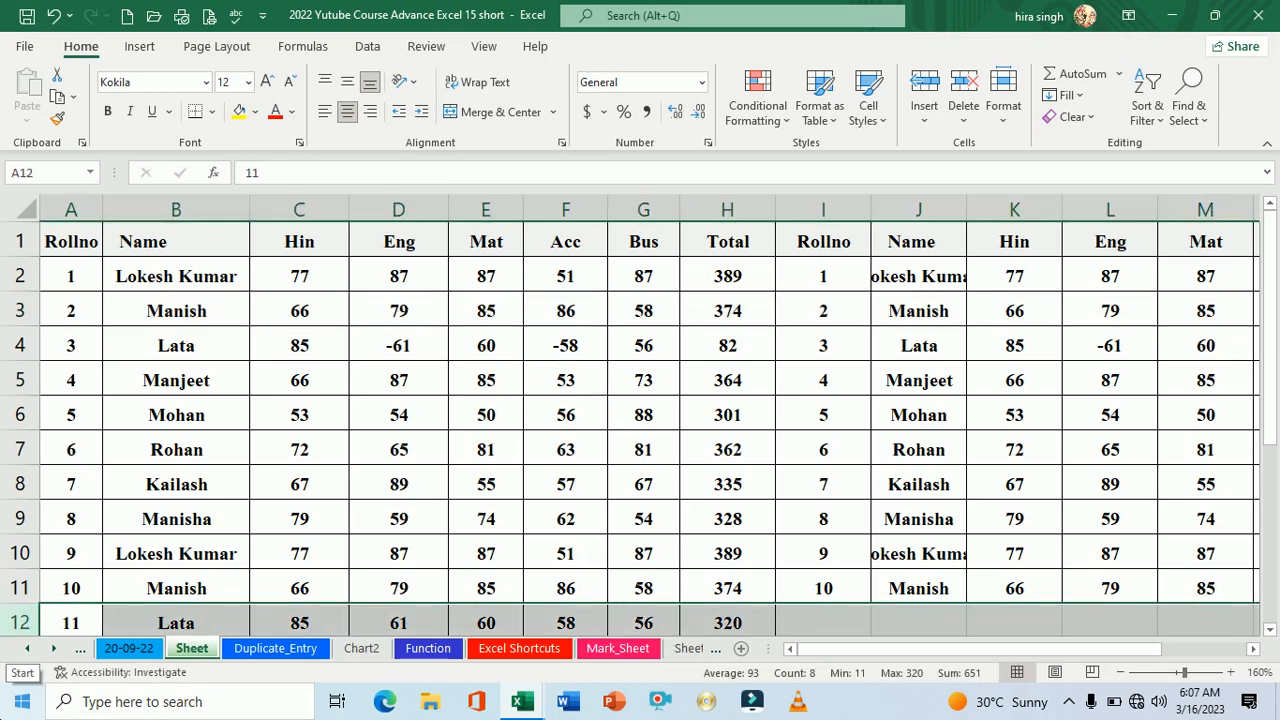
{"action": "scroll", "coordinate": [640, 420], "scroll_direction": "down", "scroll_amount": 2}
{"action": "key", "text": "Delete"}
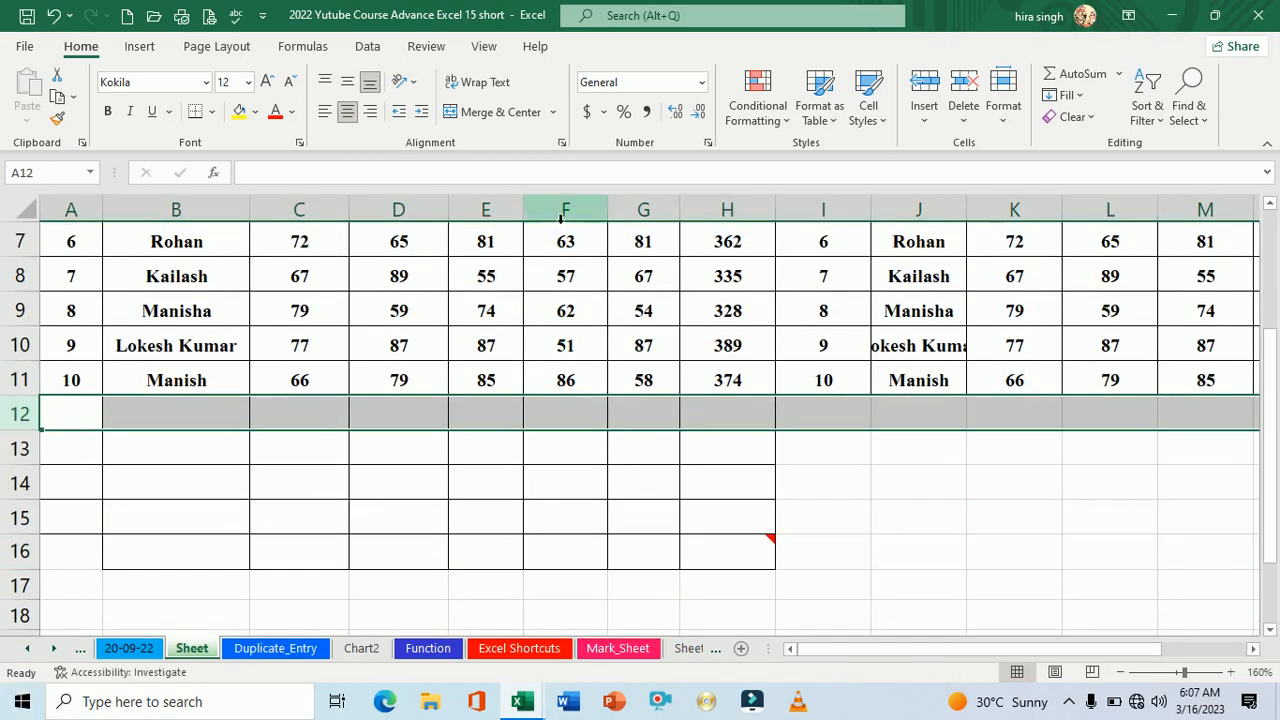
{"action": "scroll", "coordinate": [588, 266], "scroll_direction": "up", "scroll_amount": 2}
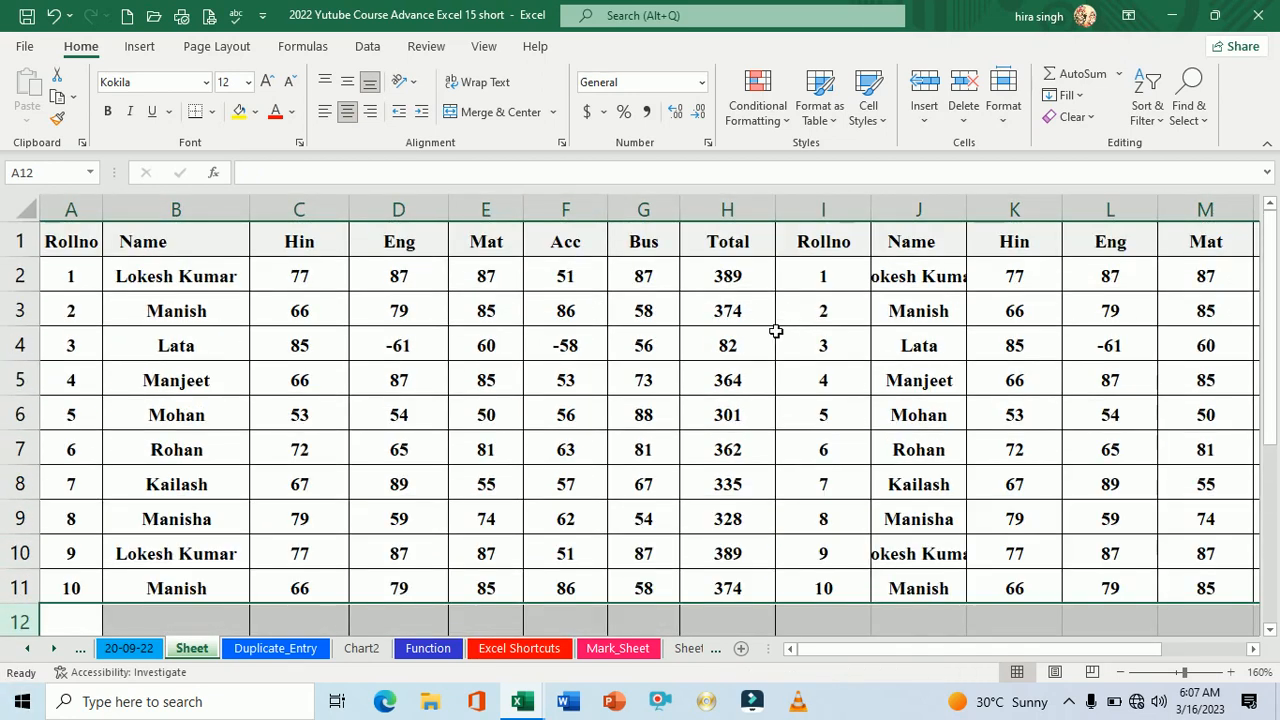
Extend the selection from A2 to the last filled cell of the widened table, covering A2:P2.
{"action": "left_click", "coordinate": [64, 283]}
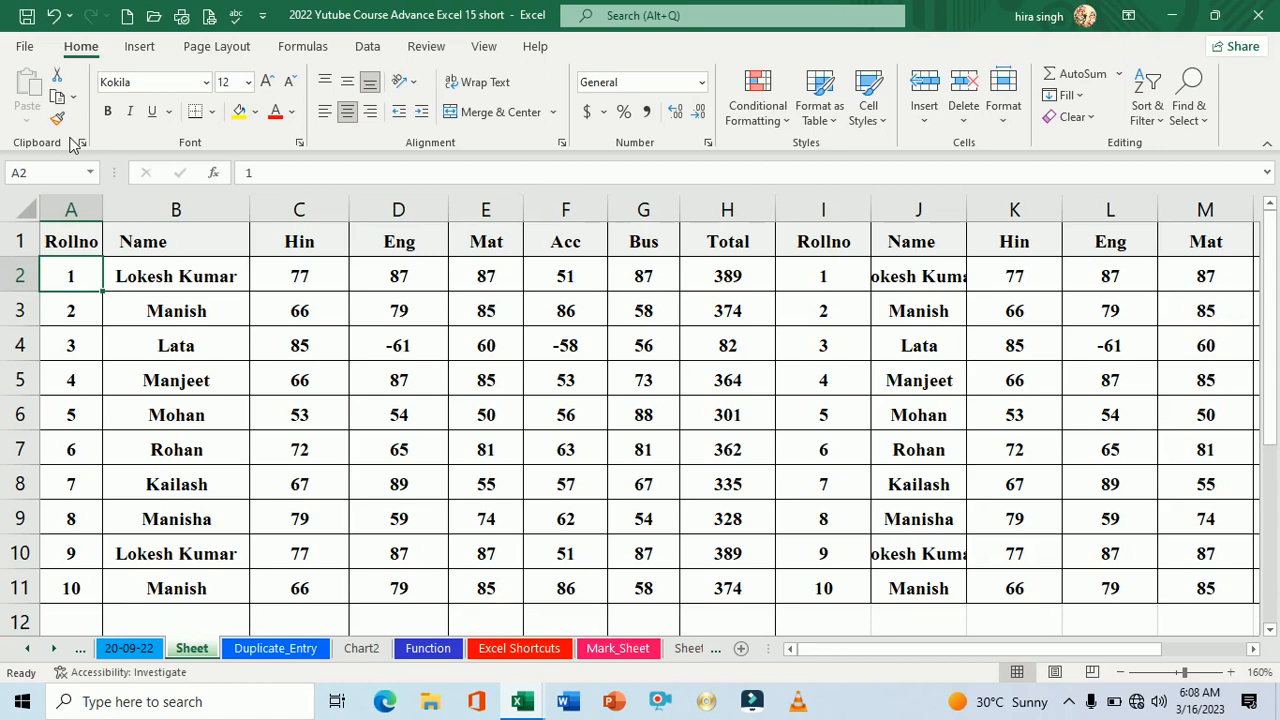
{"action": "key", "text": "ctrl+shift+Right"}
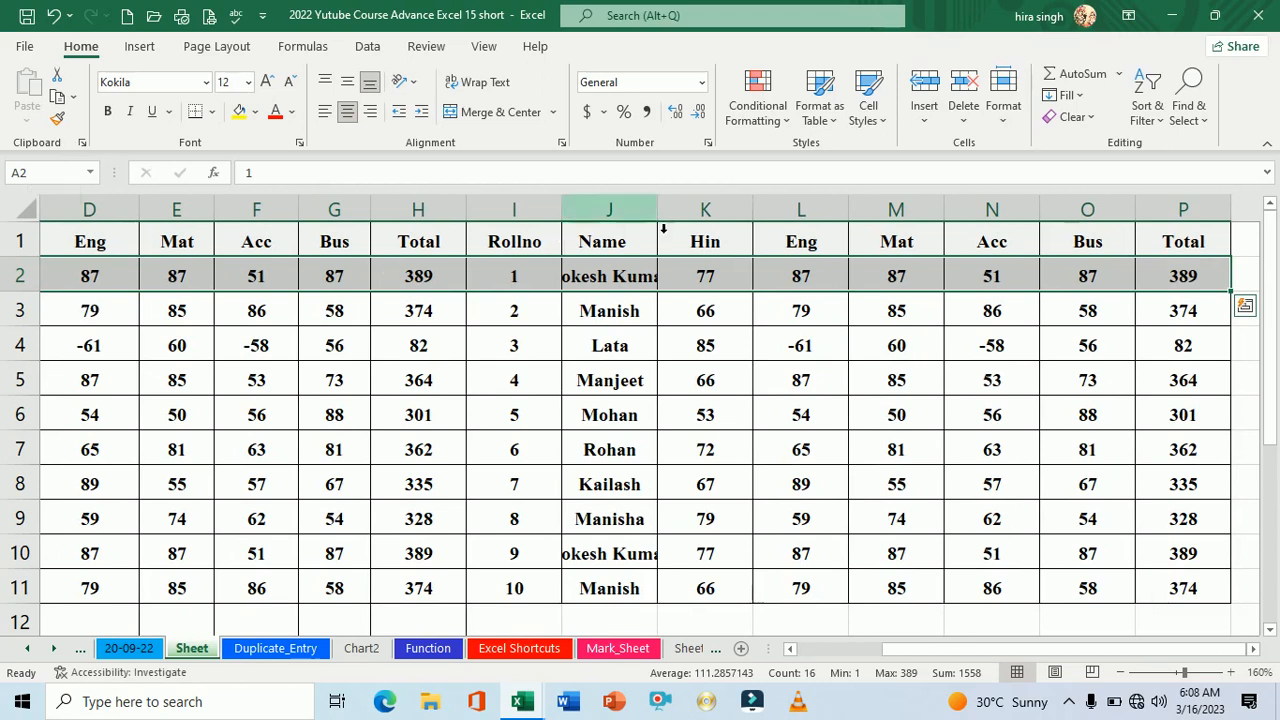
{"action": "left_click_drag", "start_coordinate": [928, 655], "coordinate": [842, 656]}
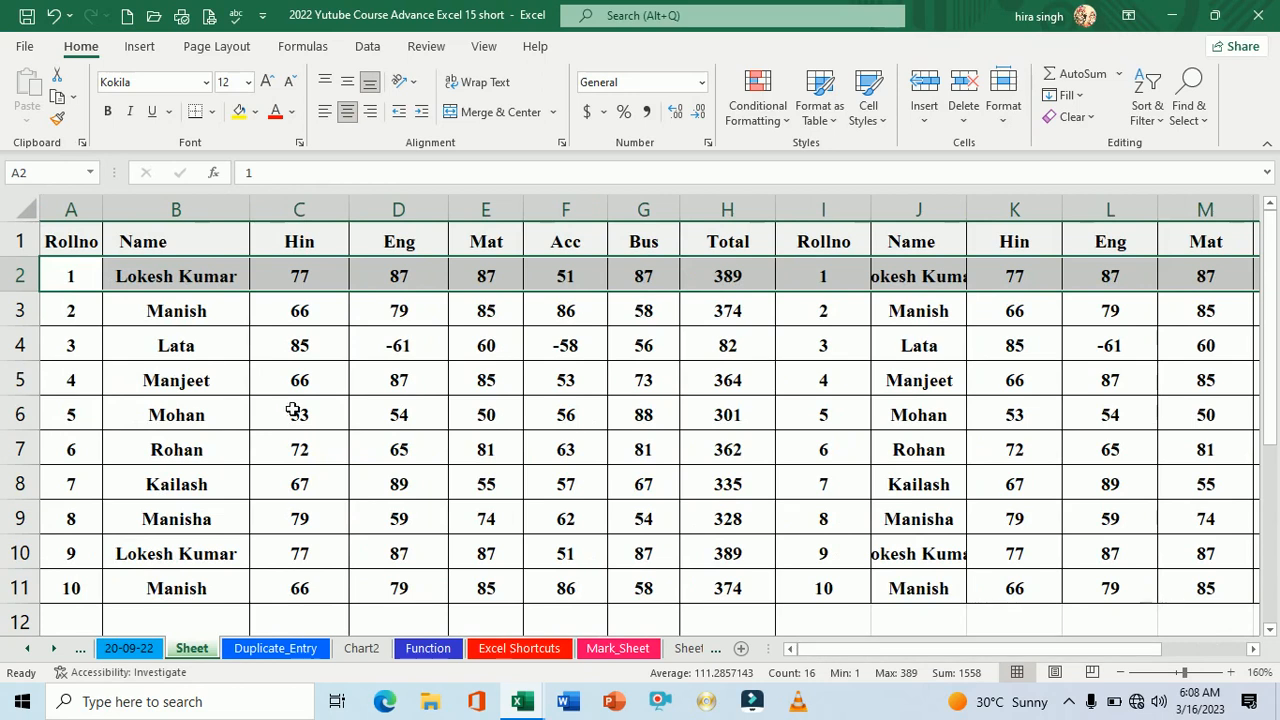
{"action": "left_click", "coordinate": [294, 410]}
Extend the selection from A2 one cell at a time up to H2, and collapse it back to A2.
{"action": "left_click", "coordinate": [90, 278]}
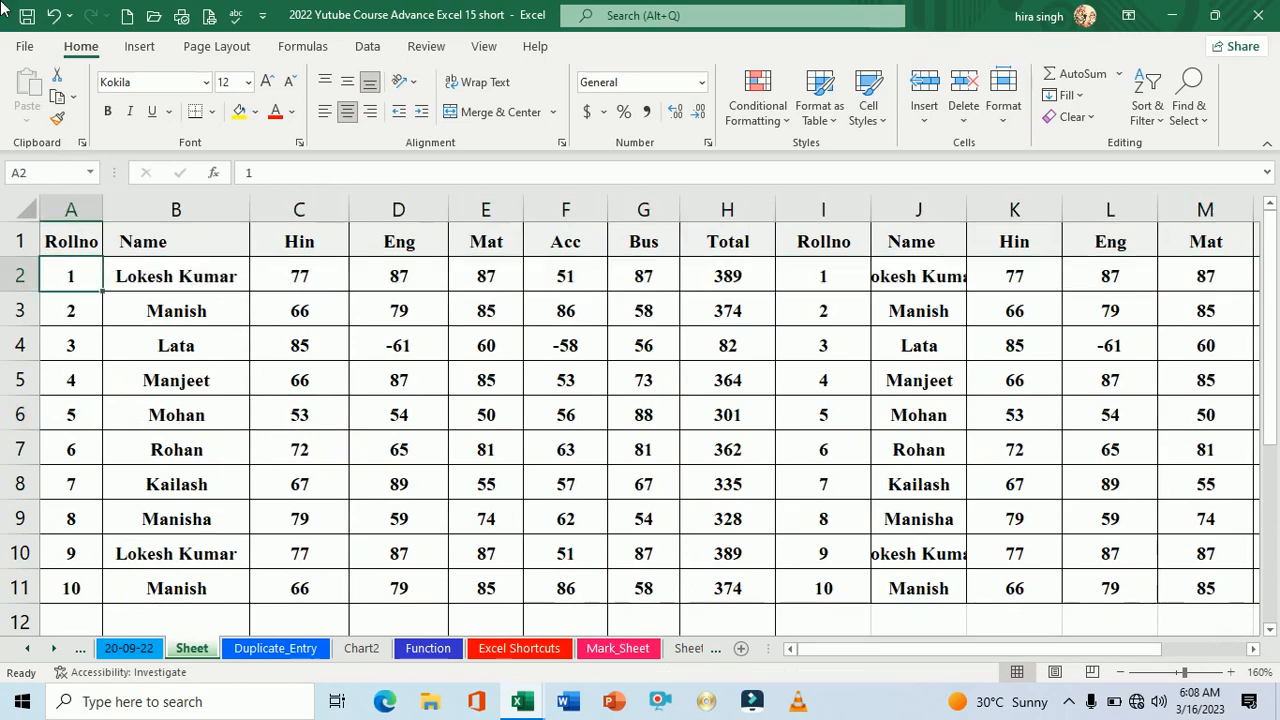
{"action": "key", "text": "shift+Right"}
{"action": "key", "text": "shift+Right"}
{"action": "key", "text": "shift+Right"}
{"action": "key", "text": "shift+Right"}
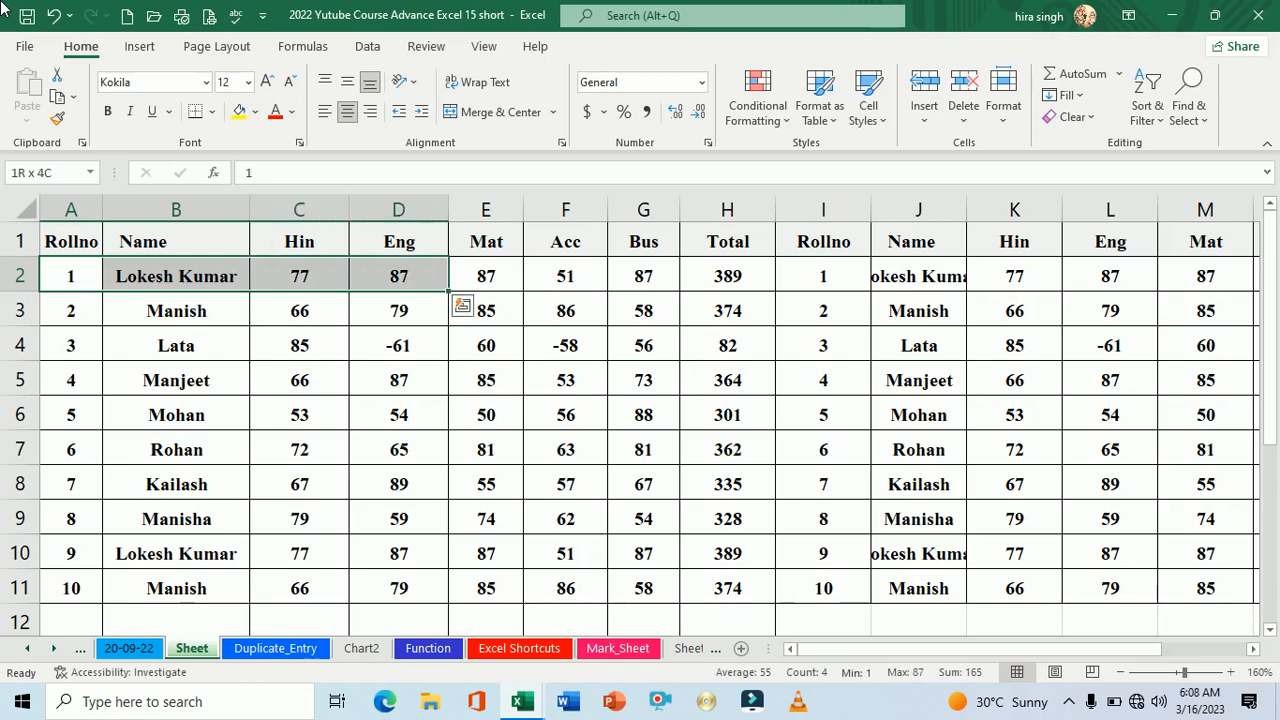
{"action": "key", "text": "shift+Right"}
{"action": "key", "text": "shift+Right"}
{"action": "key", "text": "shift+Right"}
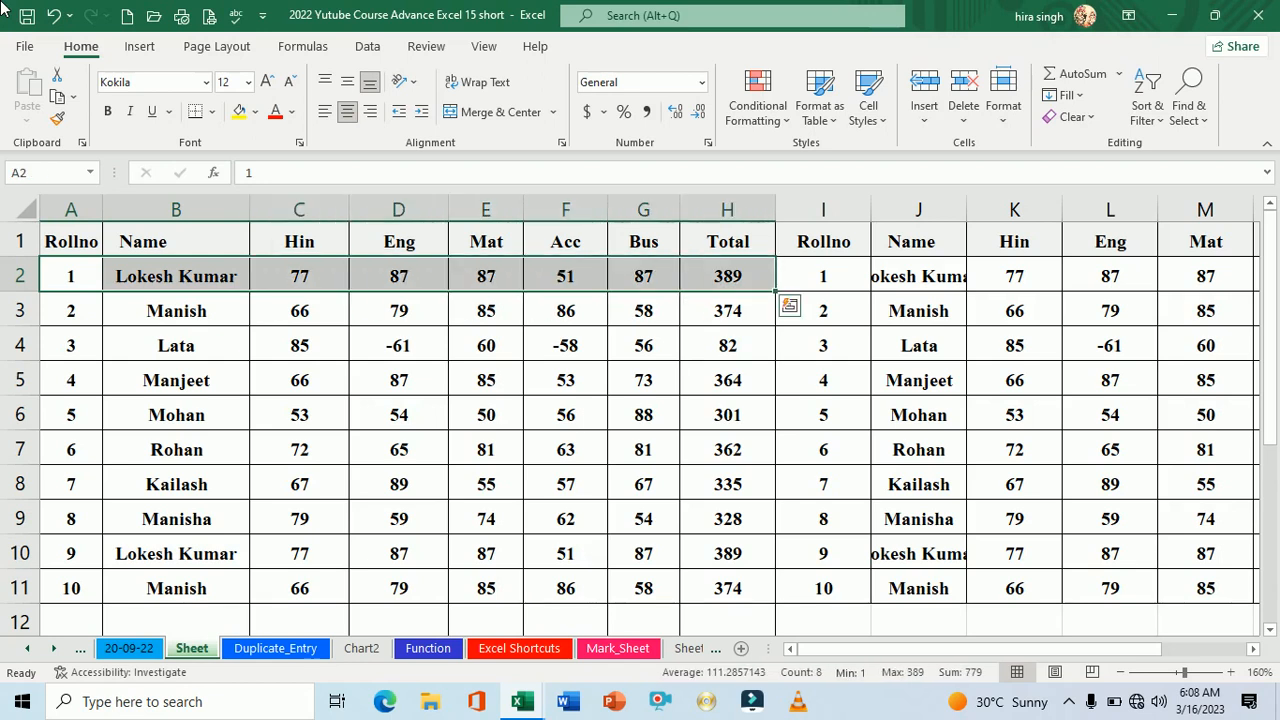
{"action": "key", "text": "Left"}
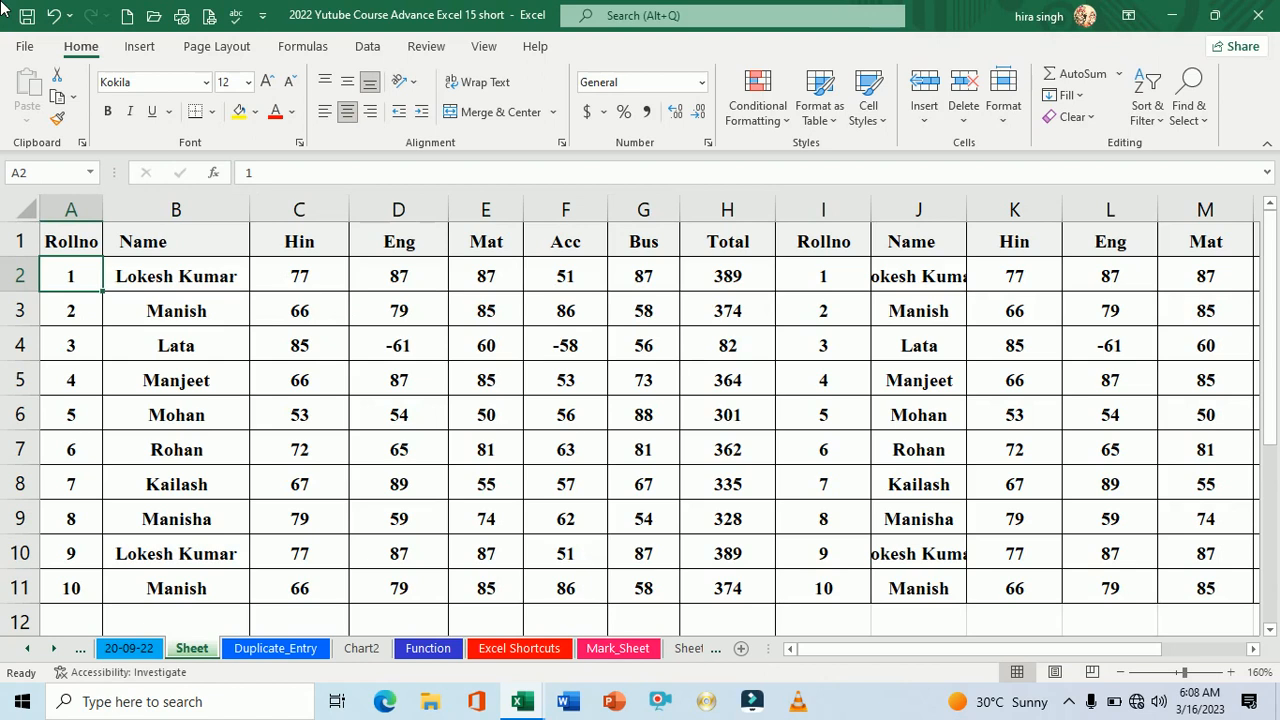
Select A2:P2 in one jump and widen column J so the full names fit.
{"action": "key", "text": "ctrl+shift+Right"}
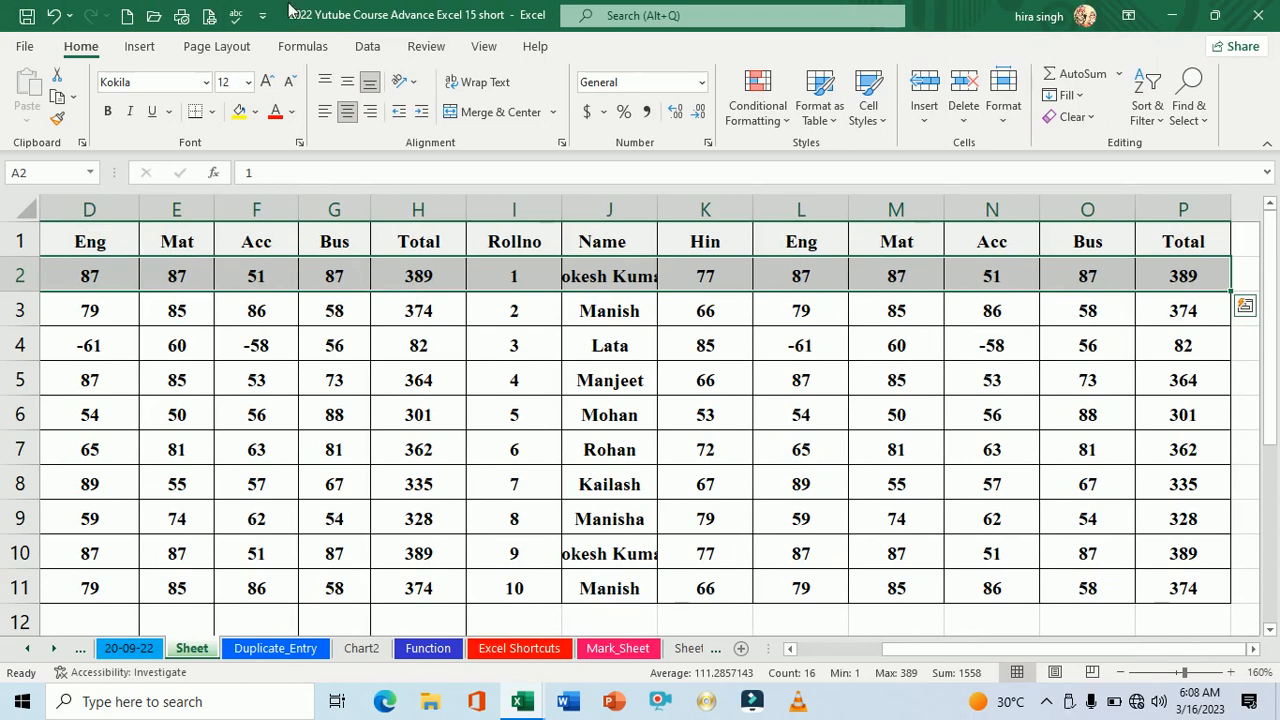
{"action": "left_click_drag", "start_coordinate": [659, 218], "coordinate": [690, 218]}
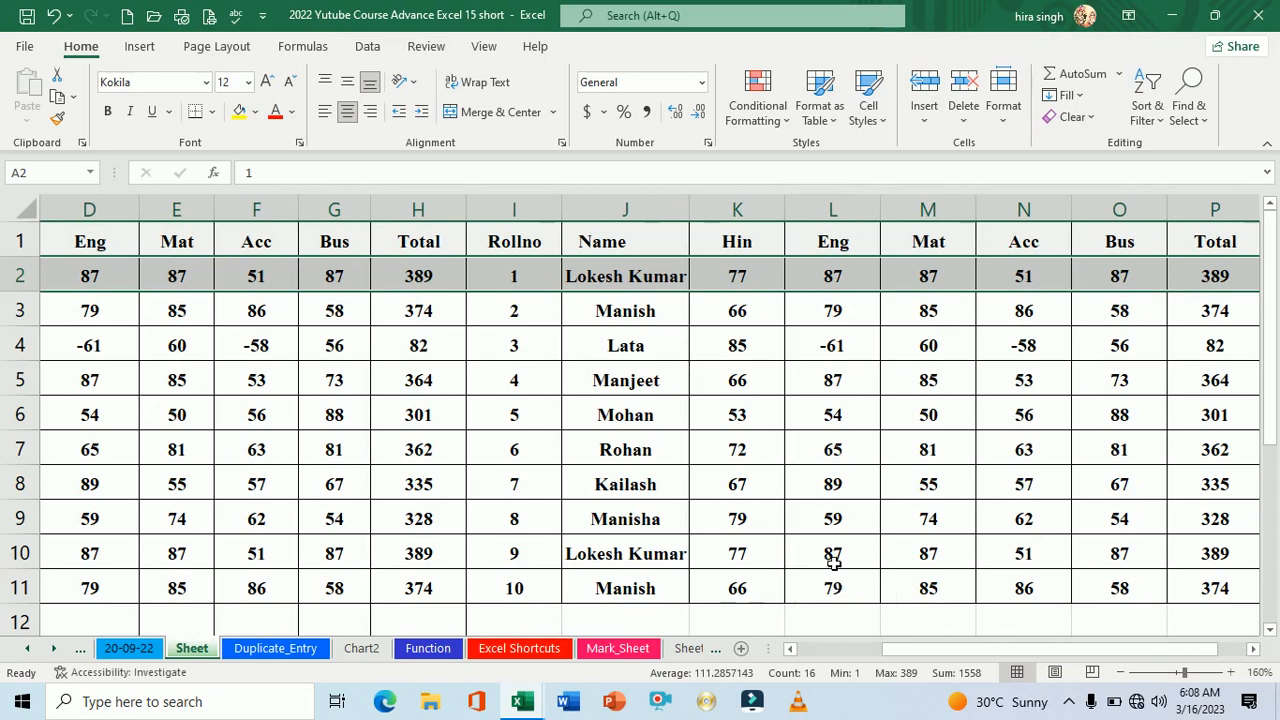
{"action": "left_click_drag", "start_coordinate": [898, 650], "coordinate": [810, 652]}
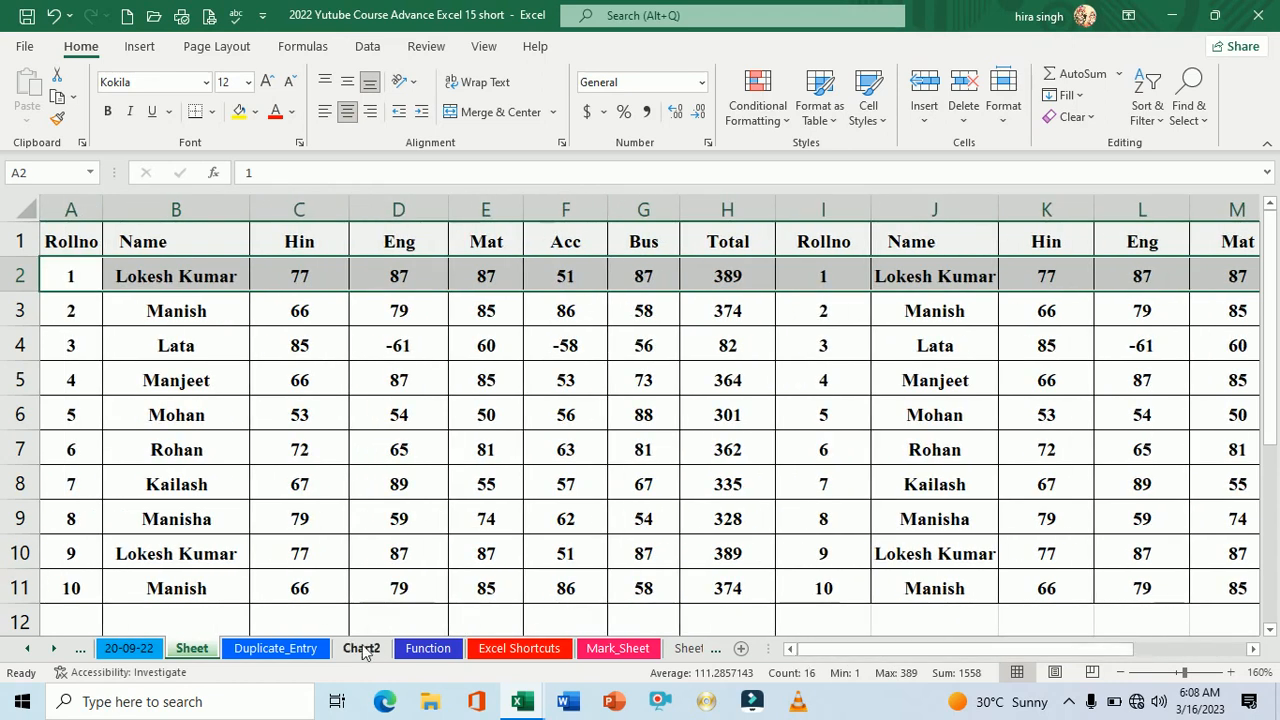
Check the shortcut list on sheet 20-09-22, return to Sheet, and extend the selection from H2 back to A2 in one jump.
{"action": "left_click", "coordinate": [128, 648]}
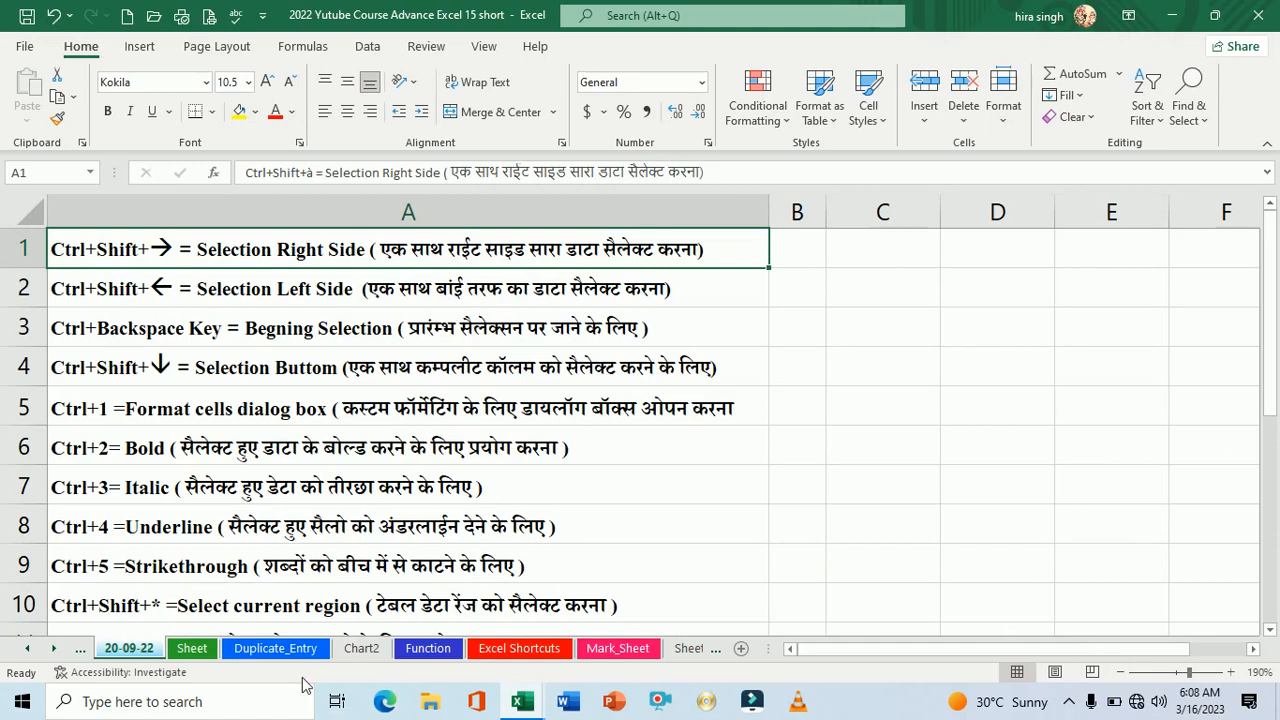
{"action": "left_click", "coordinate": [192, 649]}
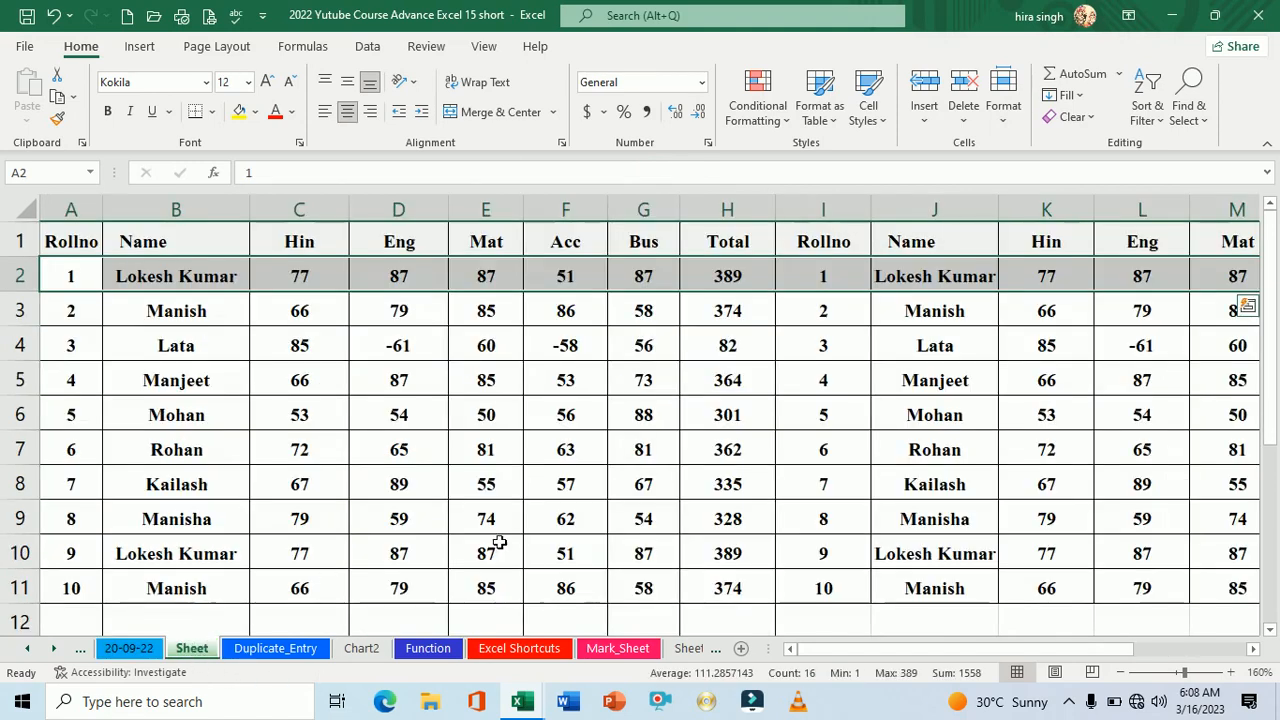
{"action": "left_click", "coordinate": [722, 486]}
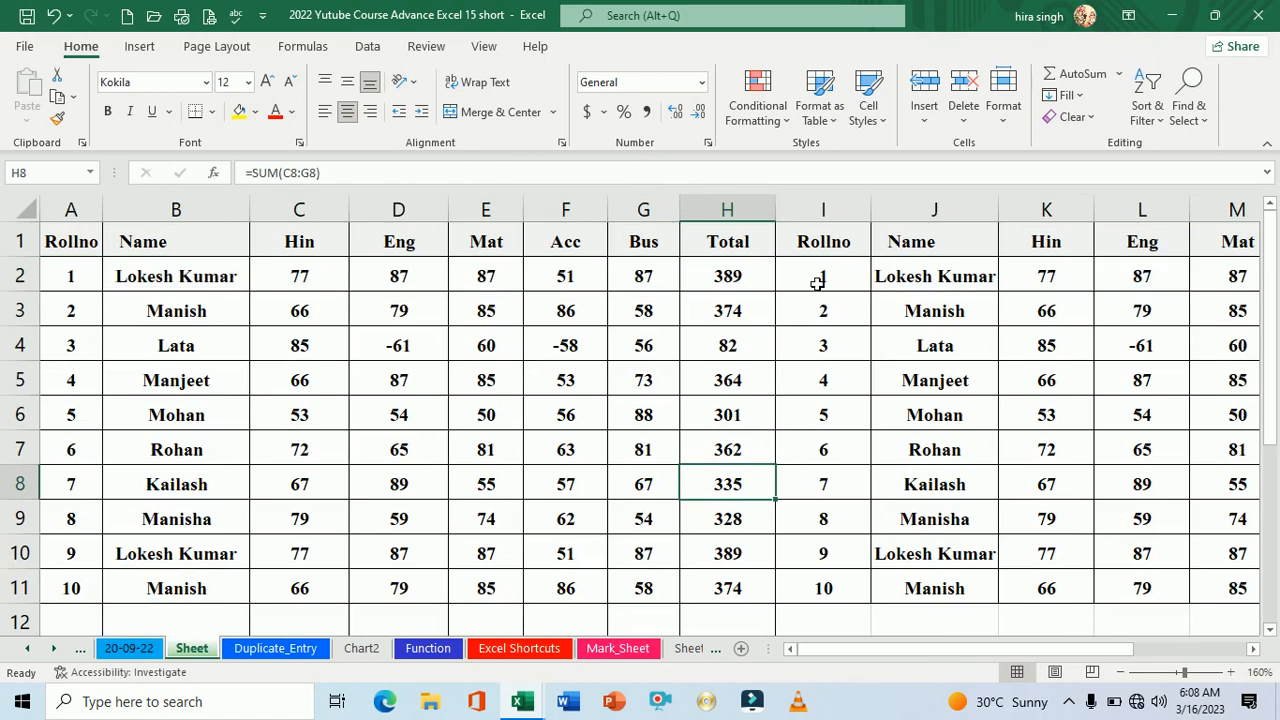
{"action": "left_click", "coordinate": [767, 276]}
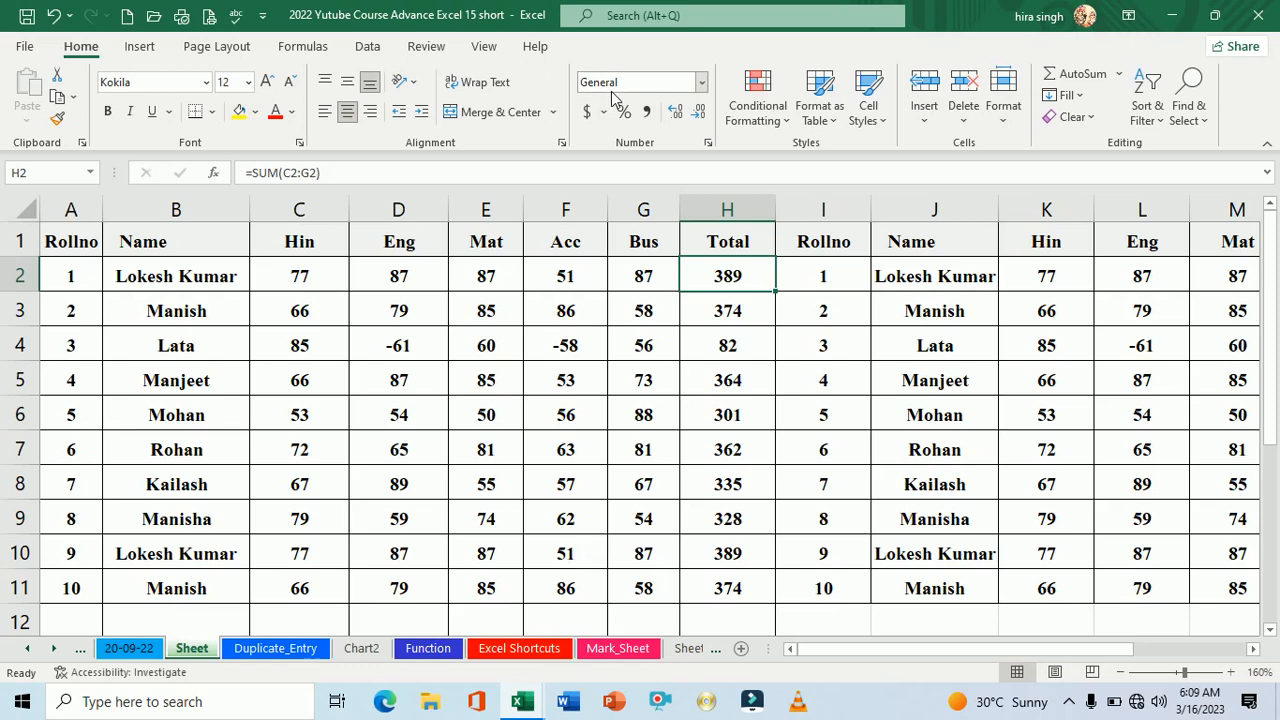
{"action": "key", "text": "ctrl+shift+Left"}
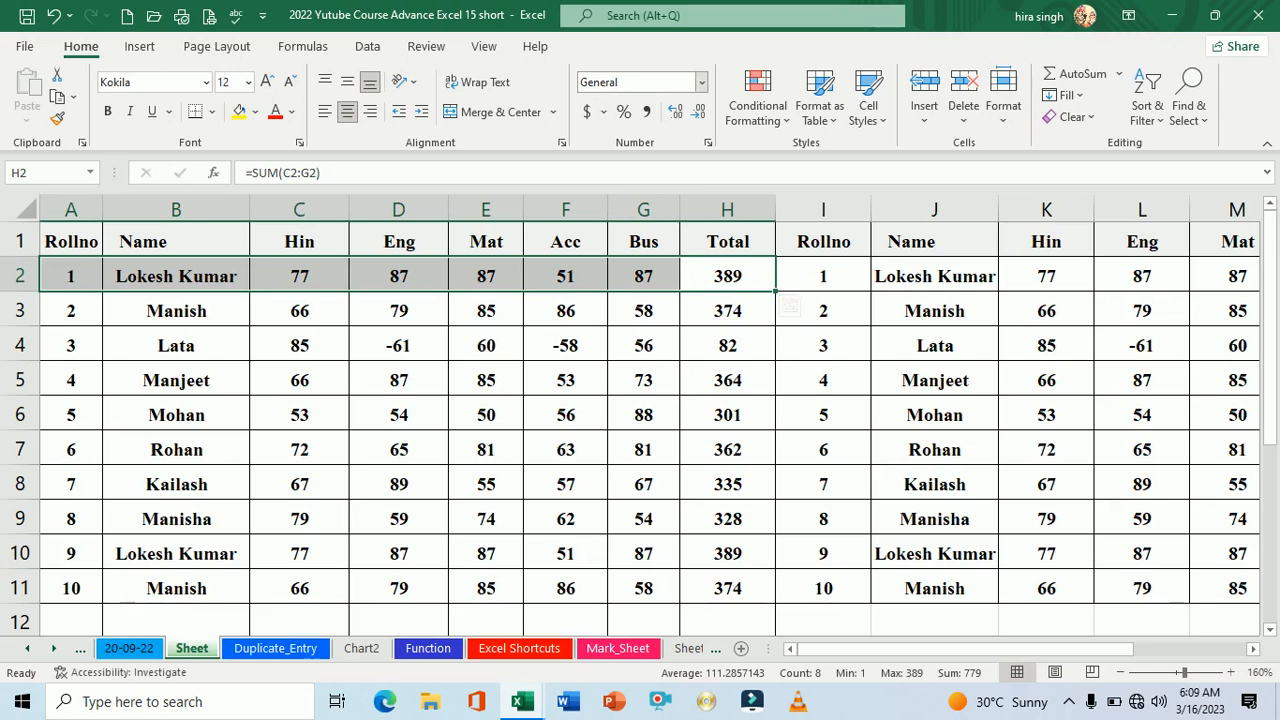
{"action": "left_click", "coordinate": [430, 322]}
Clear the first student's Eng mark in D2 and select the row's total in H2.
{"action": "left_click", "coordinate": [419, 283]}
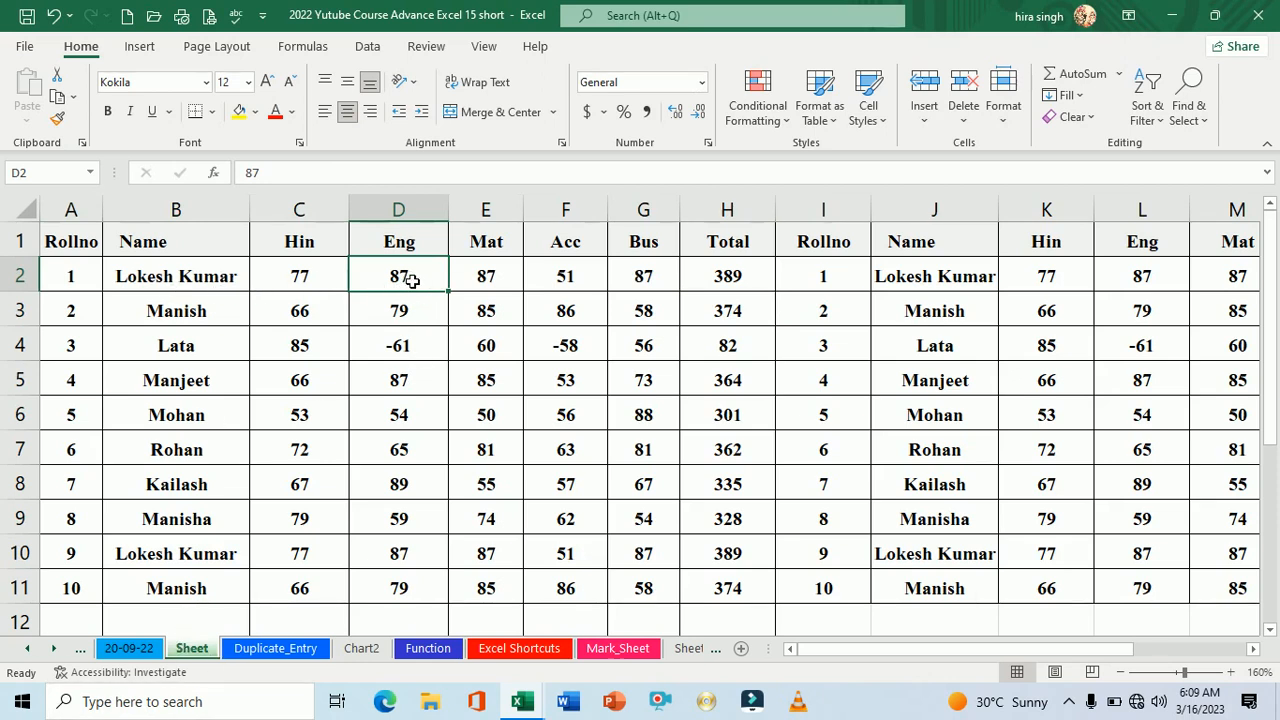
{"action": "key", "text": "Delete"}
{"action": "left_click", "coordinate": [446, 447]}
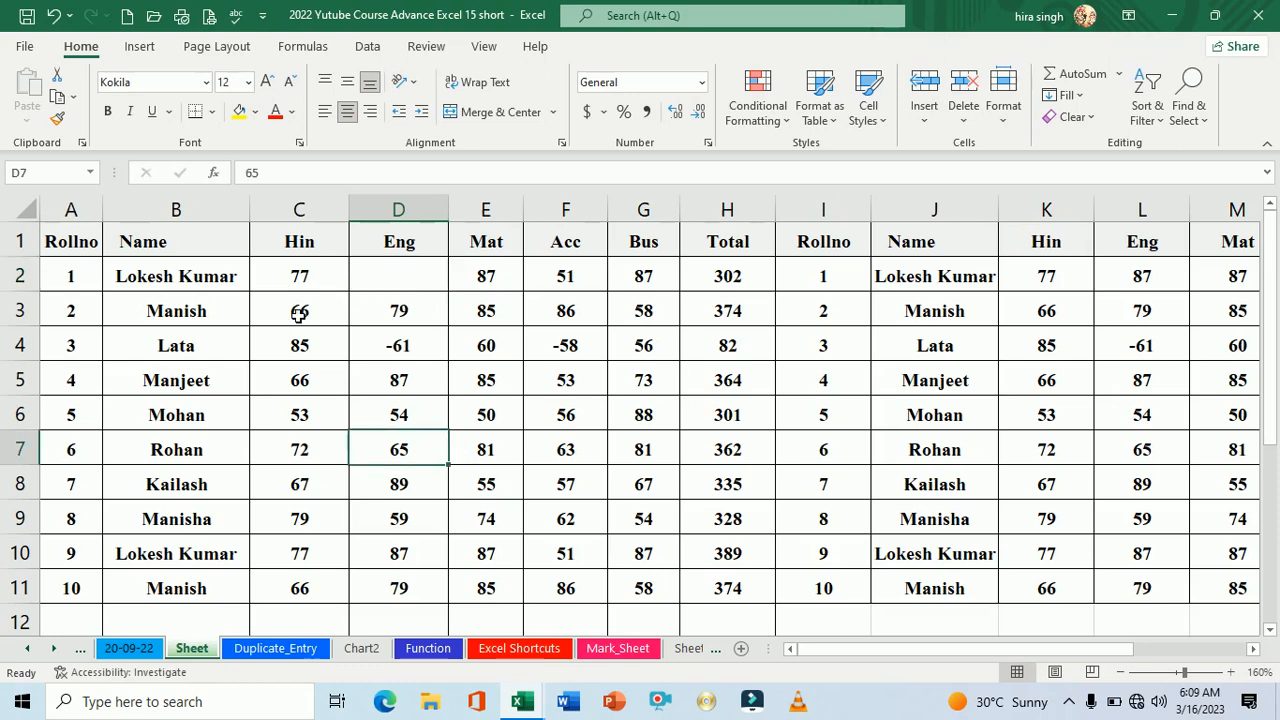
{"action": "left_click", "coordinate": [740, 292]}
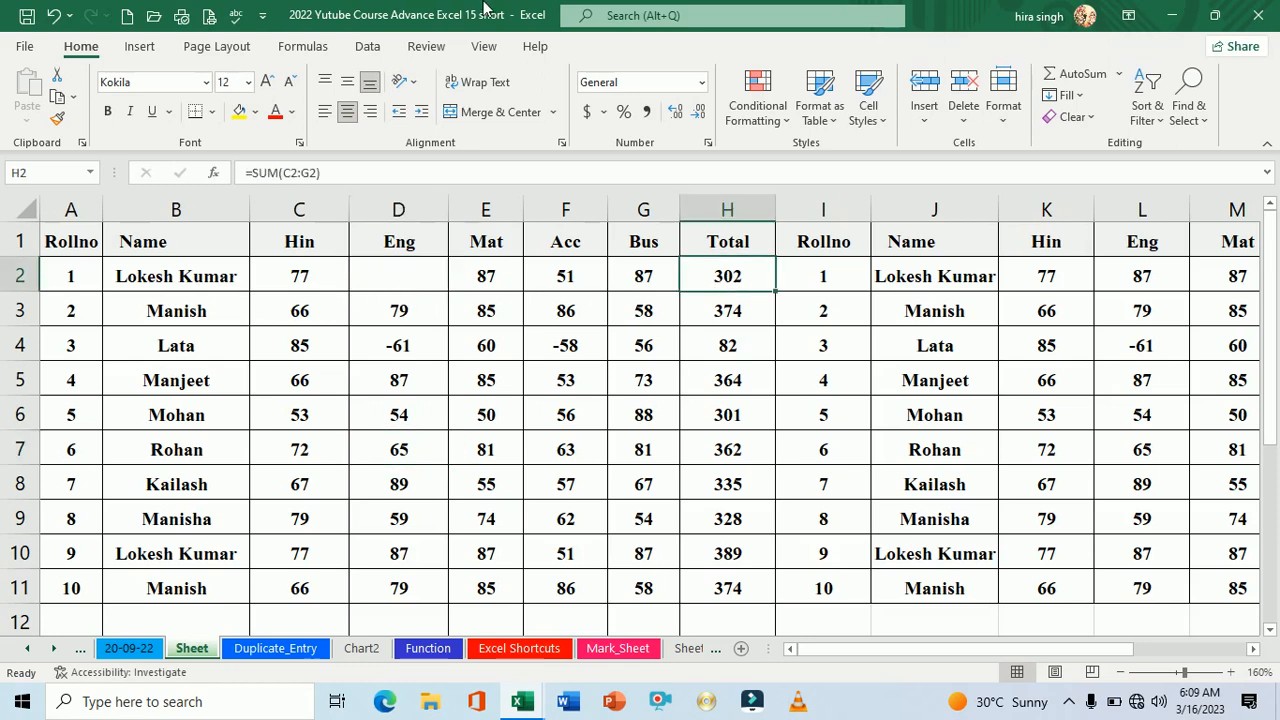
Extend the selection from H2 leftward to E2 in one jump, and enter 52 as the first student's Eng mark in D2.
{"action": "key", "text": "ctrl+shift+Left"}
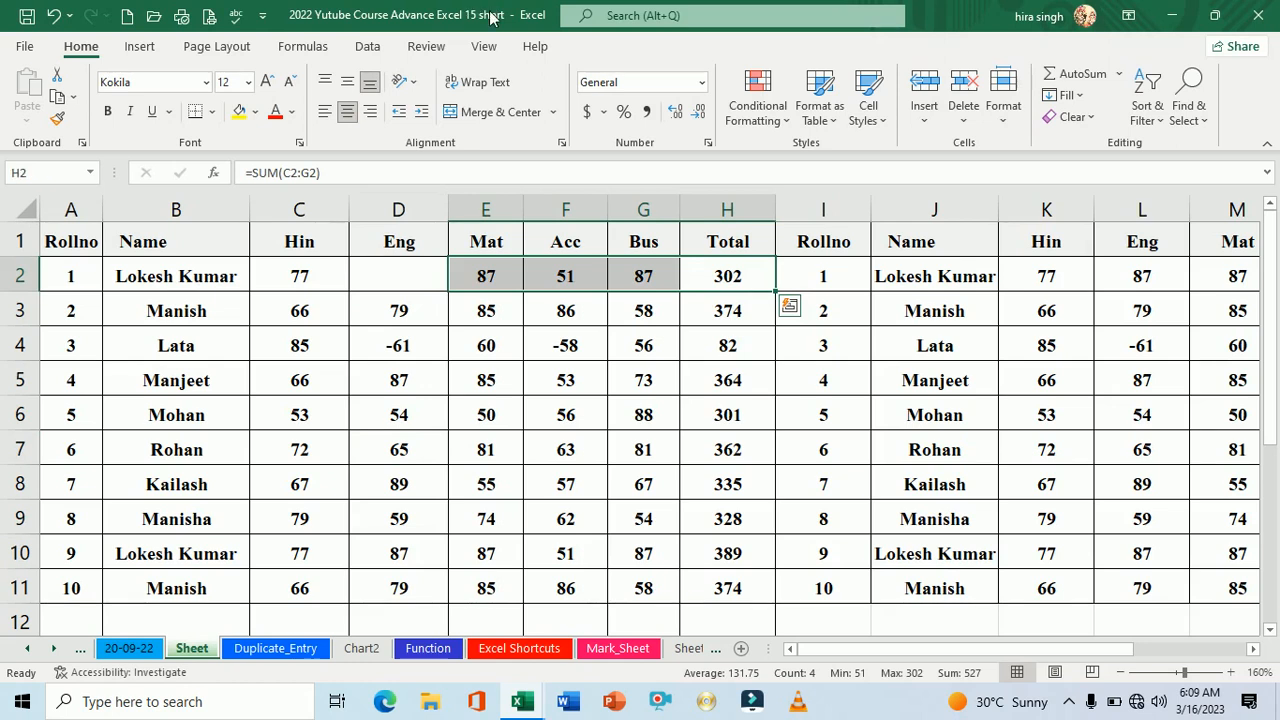
{"action": "left_click", "coordinate": [397, 282]}
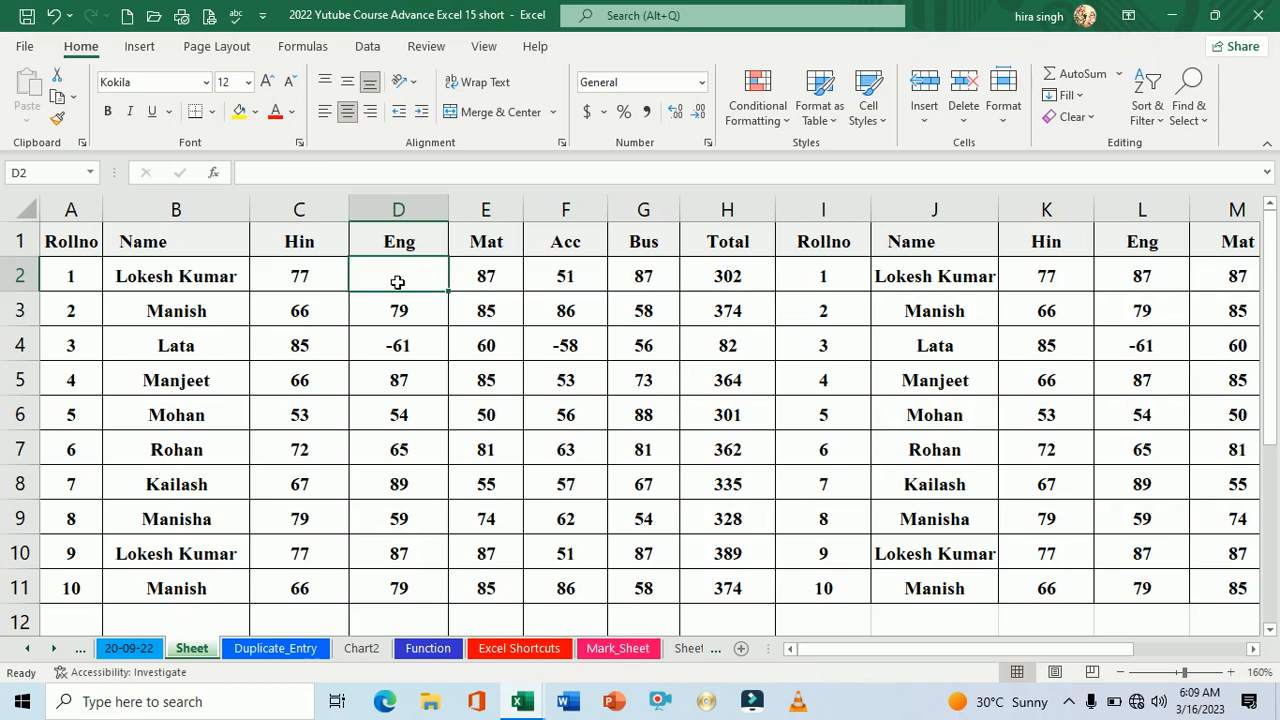
{"action": "type", "text": "52"}
{"action": "key", "text": "Return"}
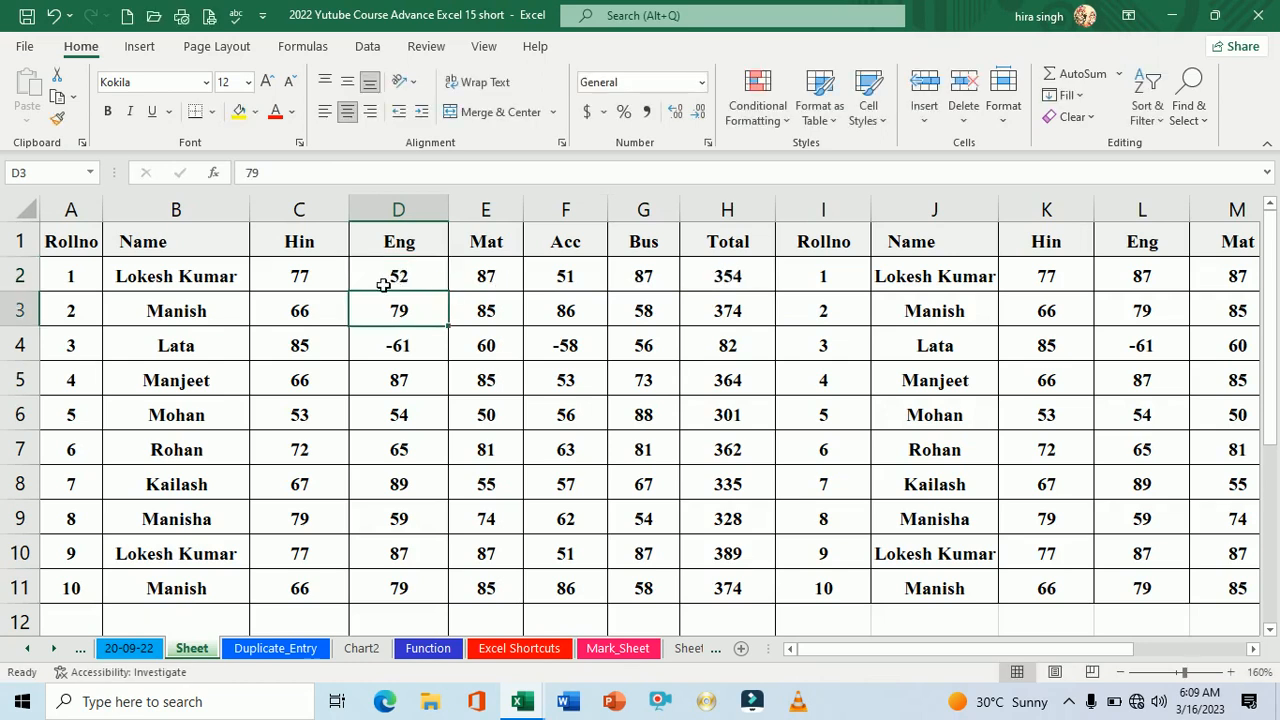
Select A2:H2, clear the selection, and consult the shortcut list on sheet 20-09-22 before returning to Sheet.
{"action": "left_click_drag", "start_coordinate": [68, 276], "coordinate": [697, 290]}
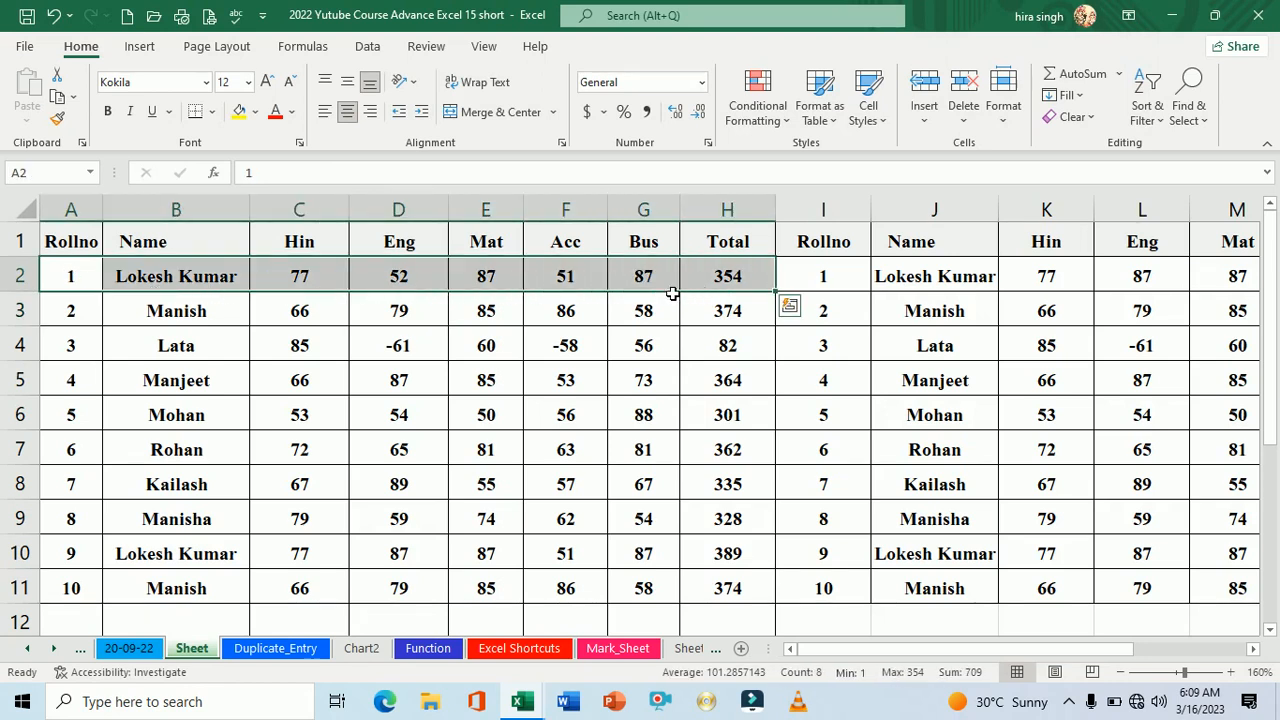
{"action": "left_click", "coordinate": [510, 323]}
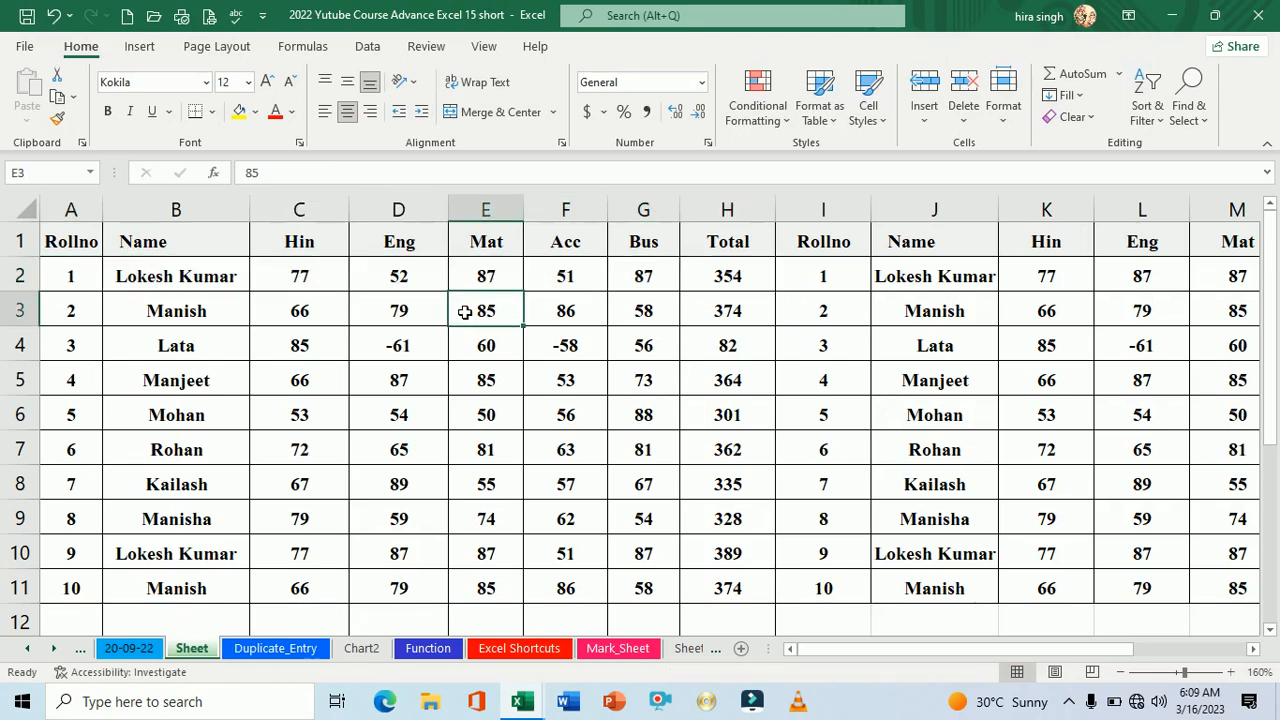
{"action": "left_click", "coordinate": [129, 648]}
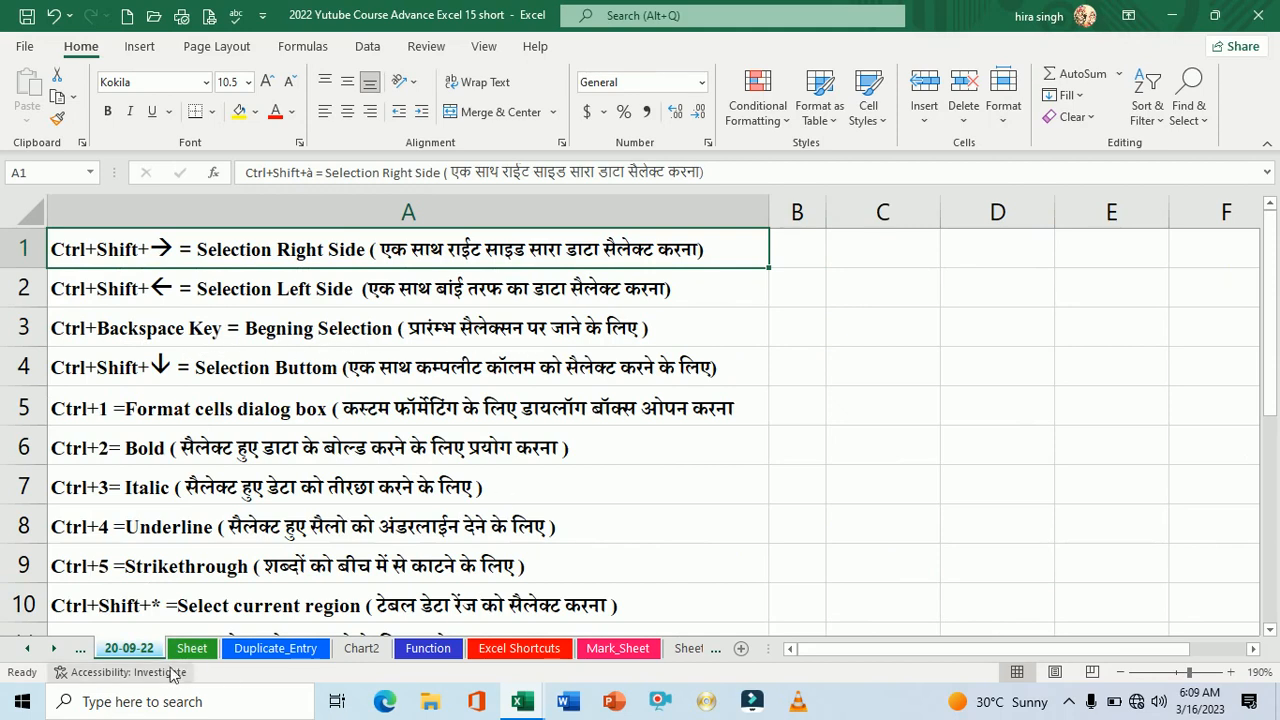
{"action": "left_click", "coordinate": [194, 649]}
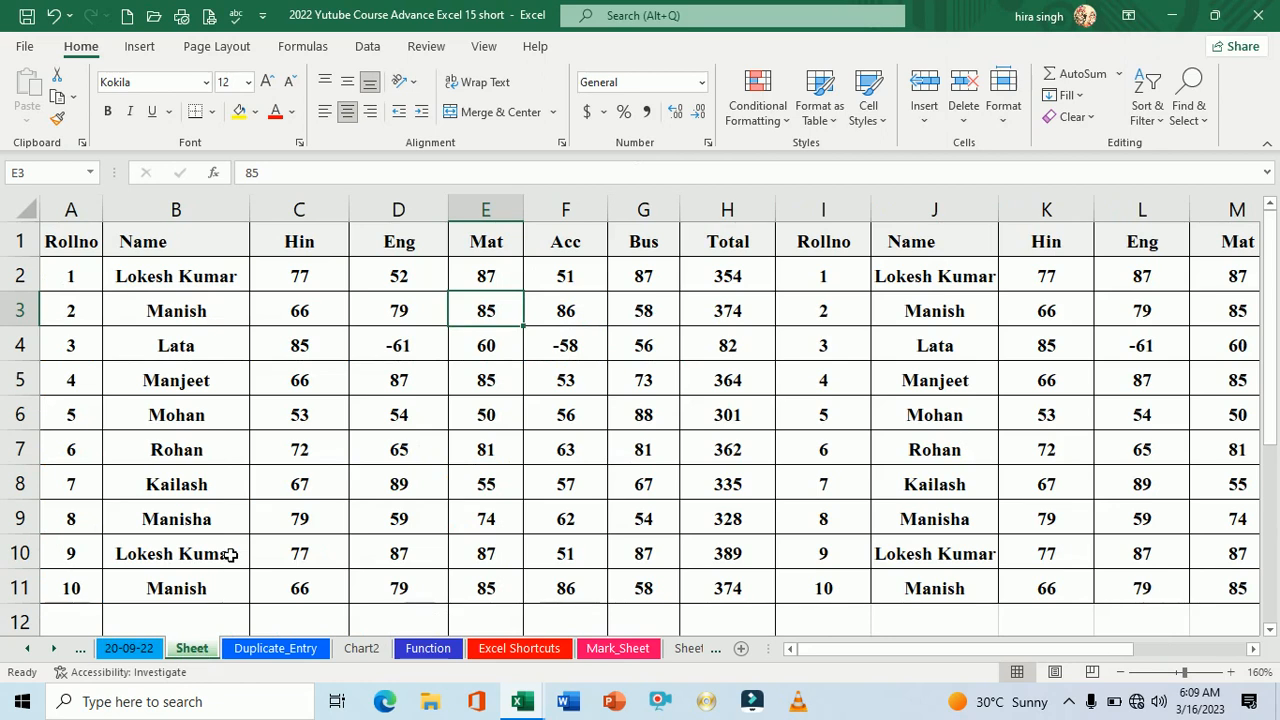
Continue the roll number series from A10:A11 down column A to 92 in row 93.
{"action": "left_click_drag", "start_coordinate": [94, 286], "coordinate": [391, 354]}
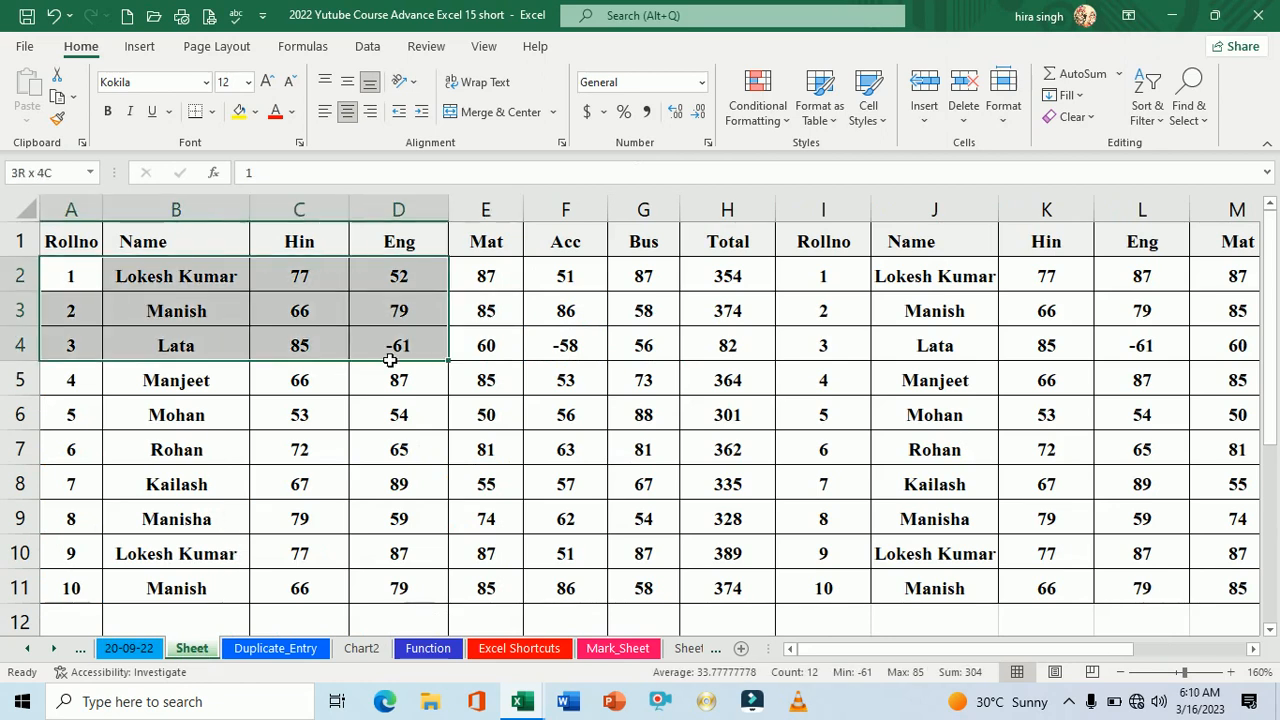
{"action": "left_click_drag", "start_coordinate": [94, 556], "coordinate": [97, 591]}
{"action": "scroll", "coordinate": [240, 455], "scroll_direction": "up", "scroll_amount": 1}
{"action": "scroll", "coordinate": [240, 455], "scroll_direction": "up", "scroll_amount": 20}
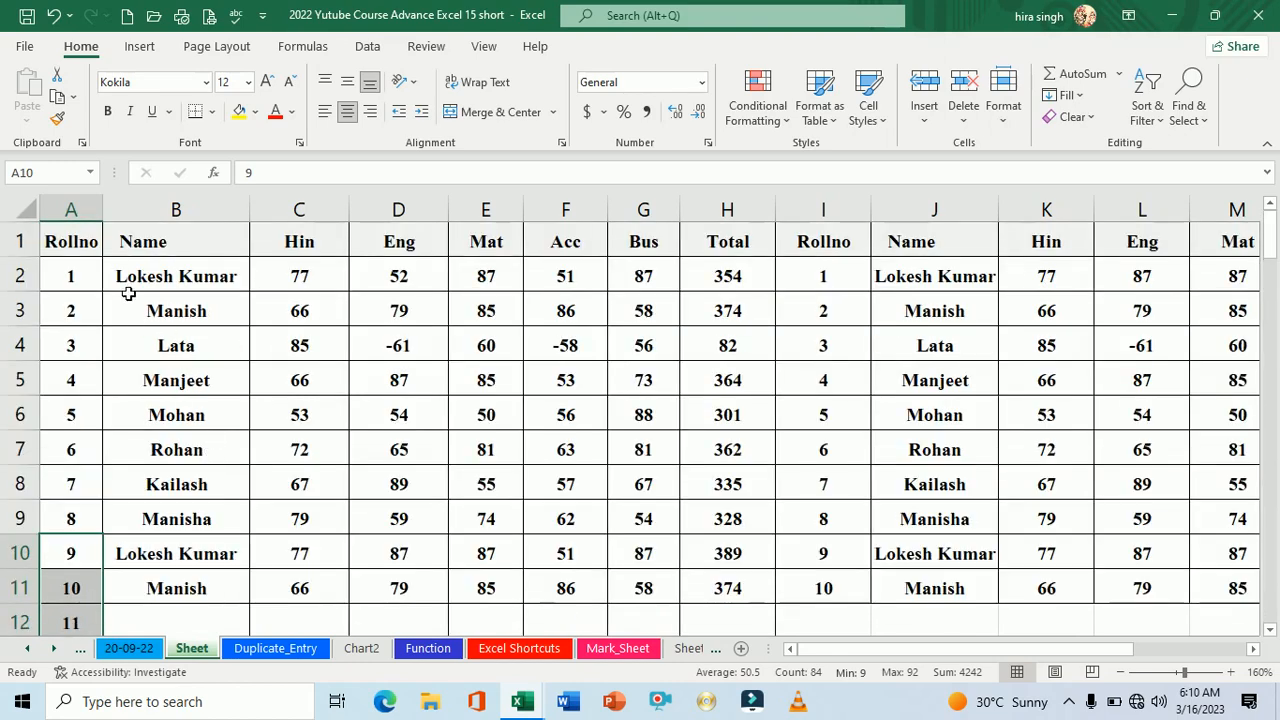
Select the names and marks in B2:P11, fill them down to row 93 alongside the roll numbers, and deselect the range.
{"action": "left_click_drag", "start_coordinate": [150, 281], "coordinate": [567, 382]}
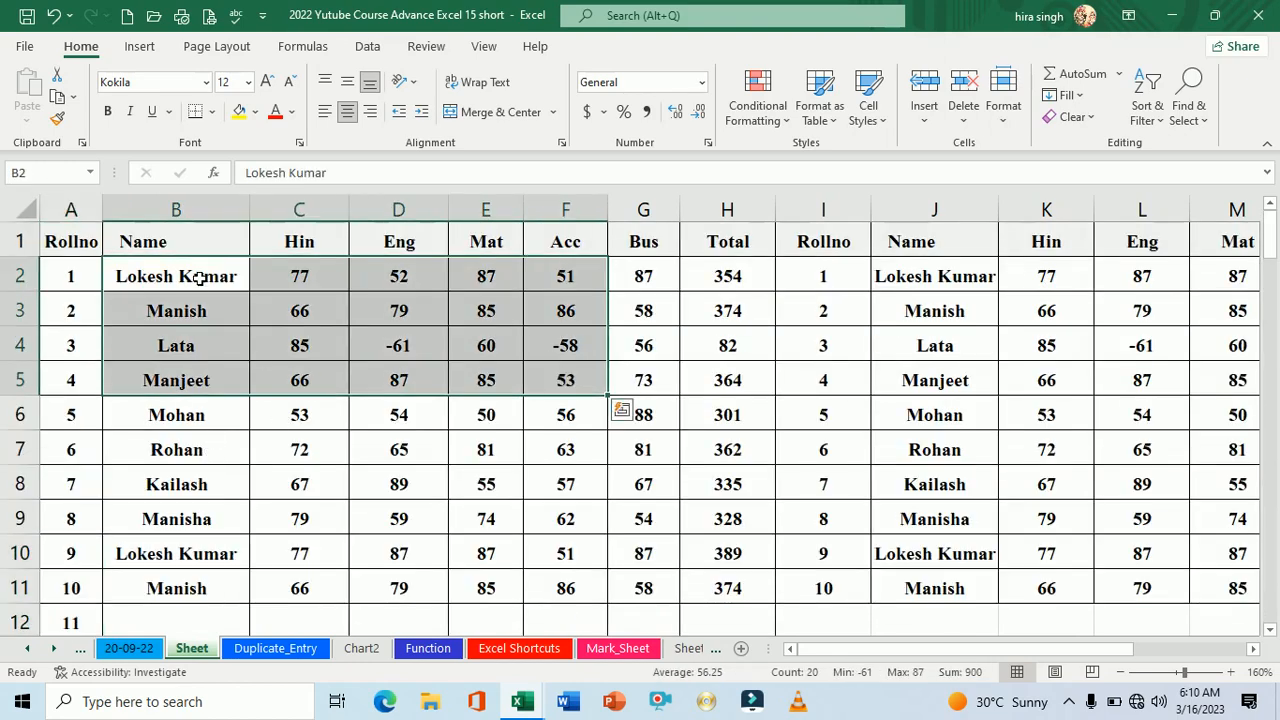
{"action": "left_click_drag", "start_coordinate": [199, 278], "coordinate": [1232, 590]}
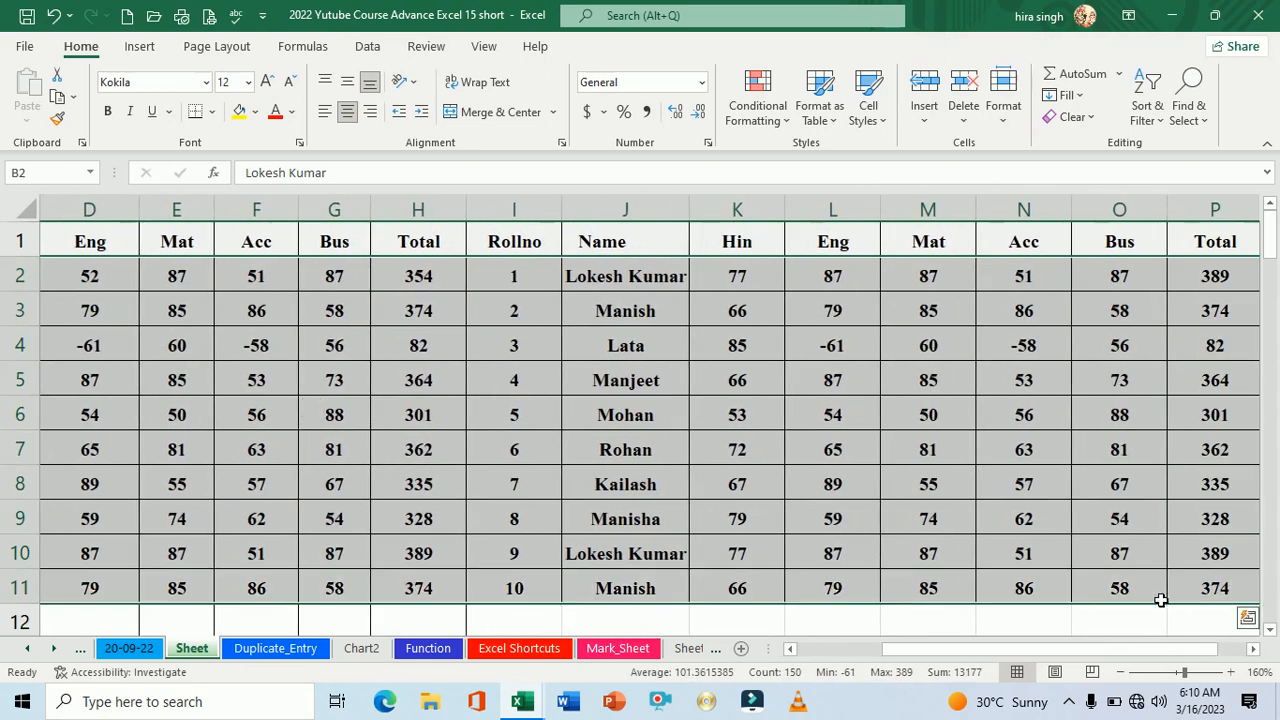
{"action": "left_click_drag", "start_coordinate": [1084, 650], "coordinate": [1110, 657]}
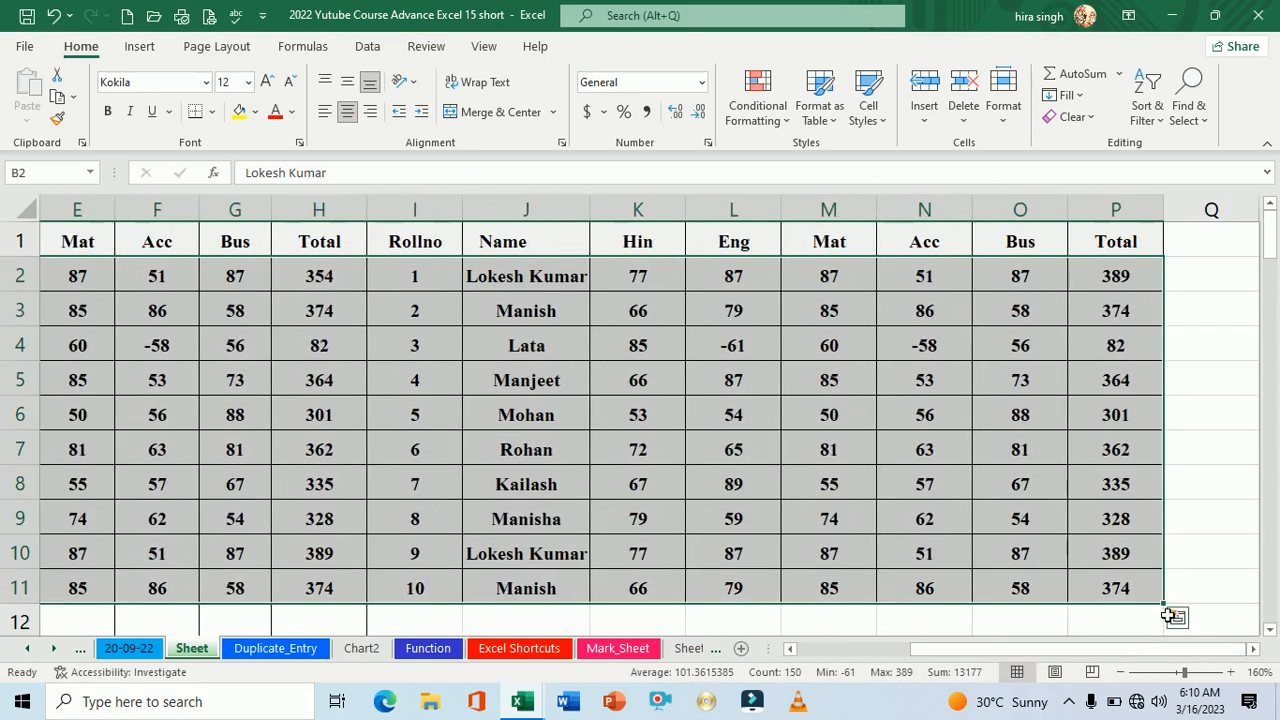
{"action": "left_click_drag", "start_coordinate": [1164, 604], "coordinate": [970, 650]}
{"action": "scroll", "coordinate": [663, 498], "scroll_direction": "down", "scroll_amount": 8}
{"action": "scroll", "coordinate": [661, 496], "scroll_direction": "down", "scroll_amount": 7}
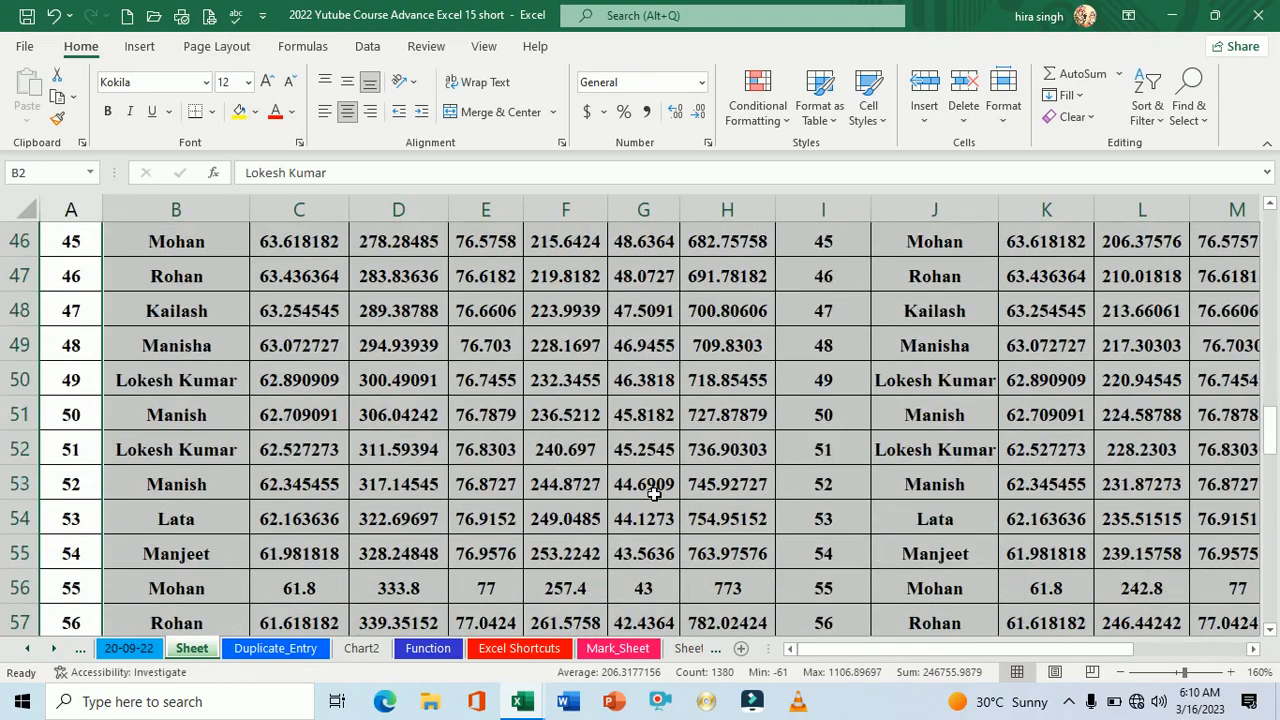
{"action": "scroll", "coordinate": [651, 486], "scroll_direction": "up", "scroll_amount": 15}
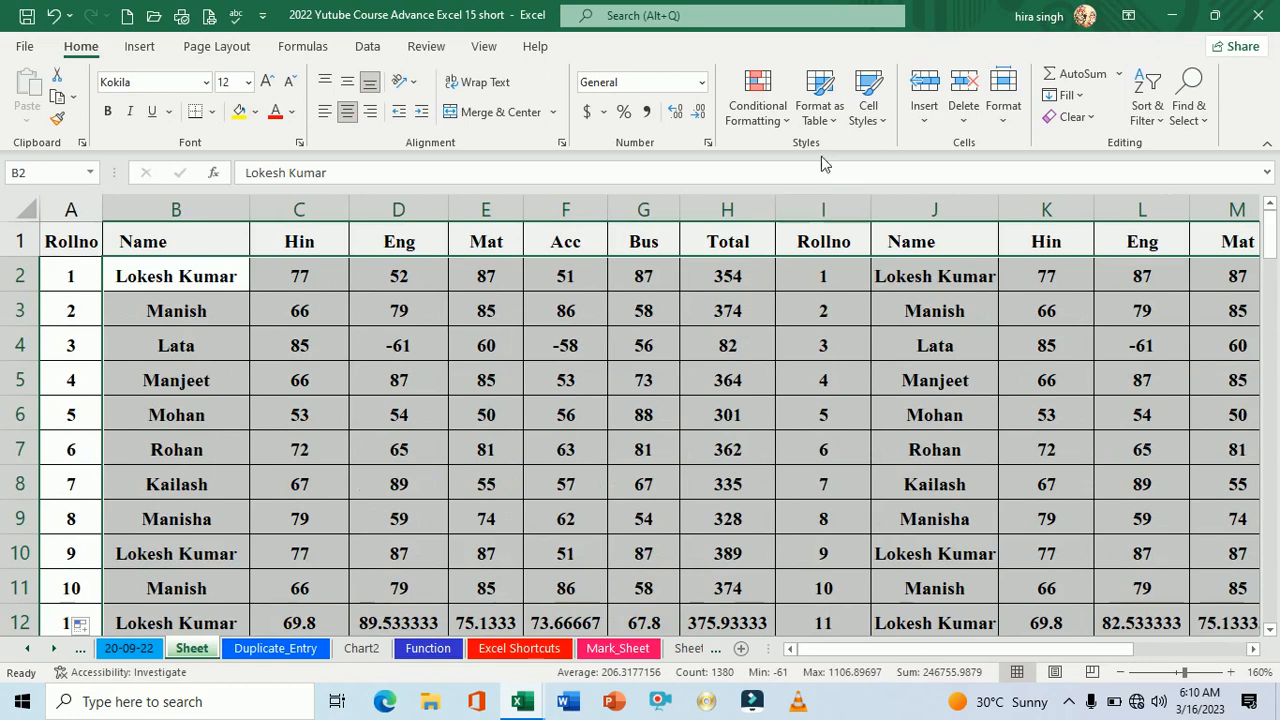
{"action": "scroll", "coordinate": [790, 260], "scroll_direction": "down", "scroll_amount": 4}
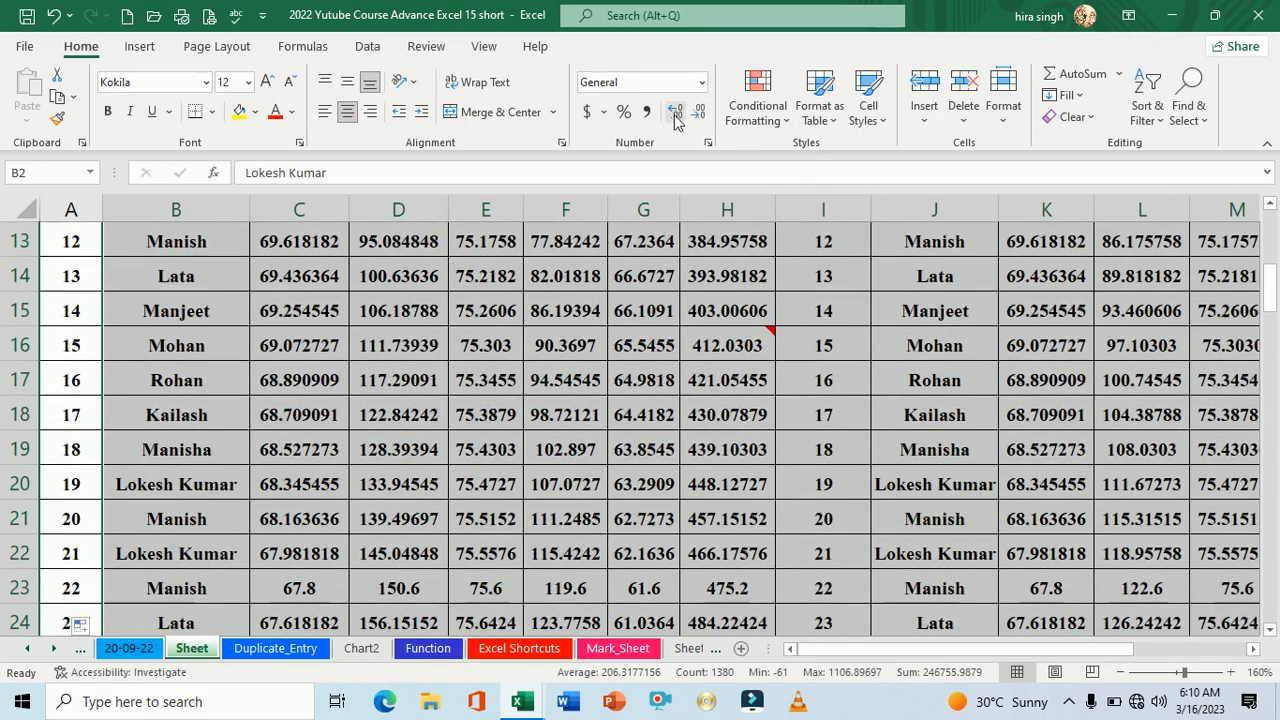
{"action": "scroll", "coordinate": [640, 385], "scroll_direction": "up", "scroll_amount": 4}
{"action": "left_click", "coordinate": [566, 414]}
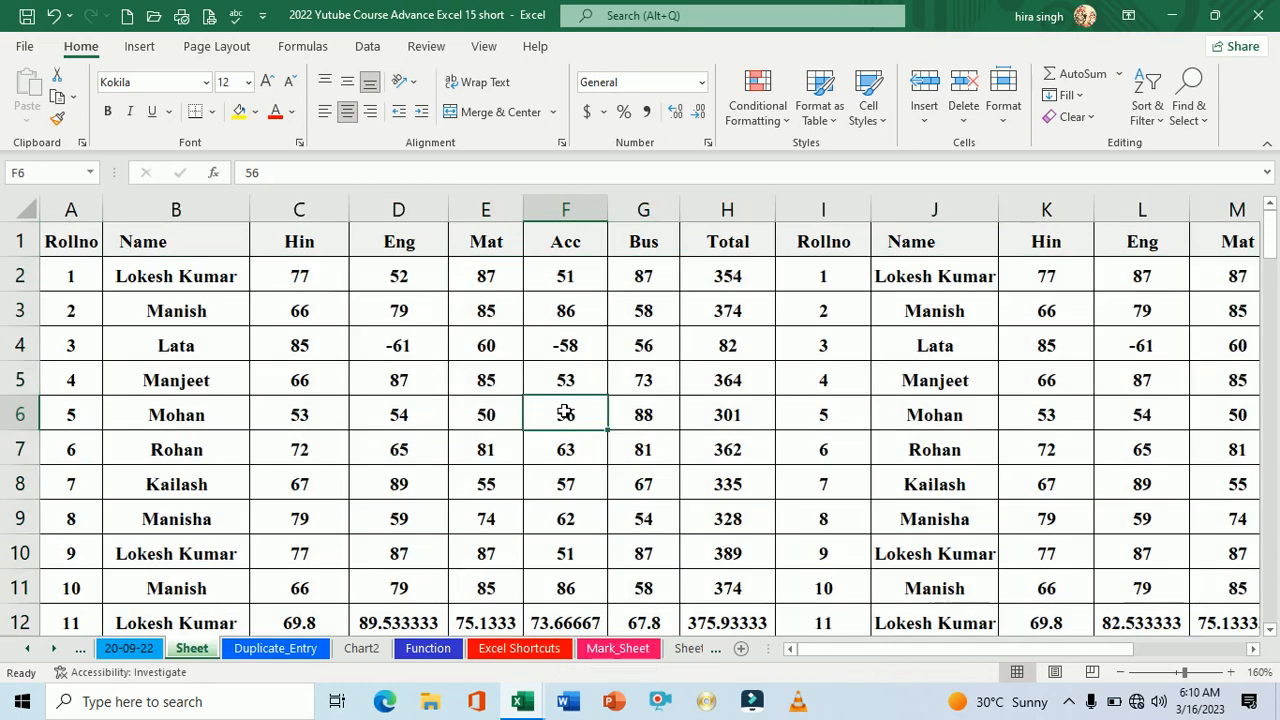
Check the shortcut list on sheet 20-09-22, return to Sheet, and select column A from A1 down to A93 in one jump.
{"action": "left_click", "coordinate": [128, 648]}
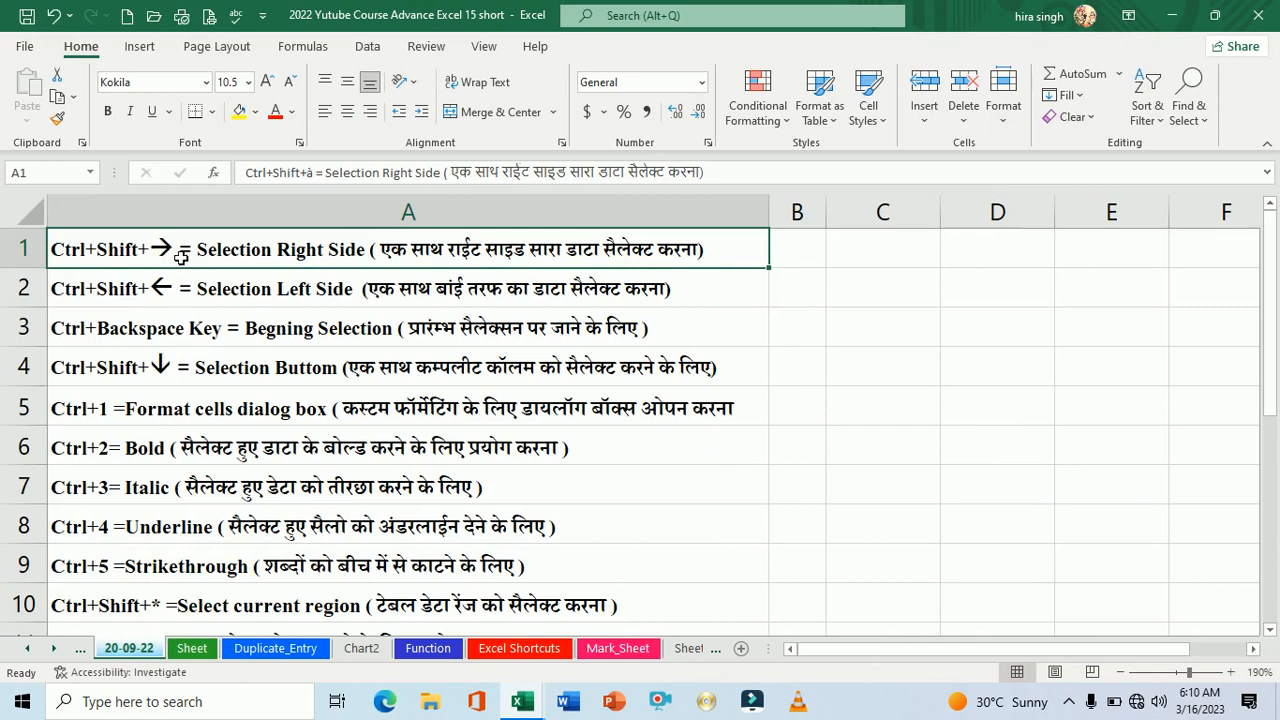
{"action": "left_click", "coordinate": [200, 650]}
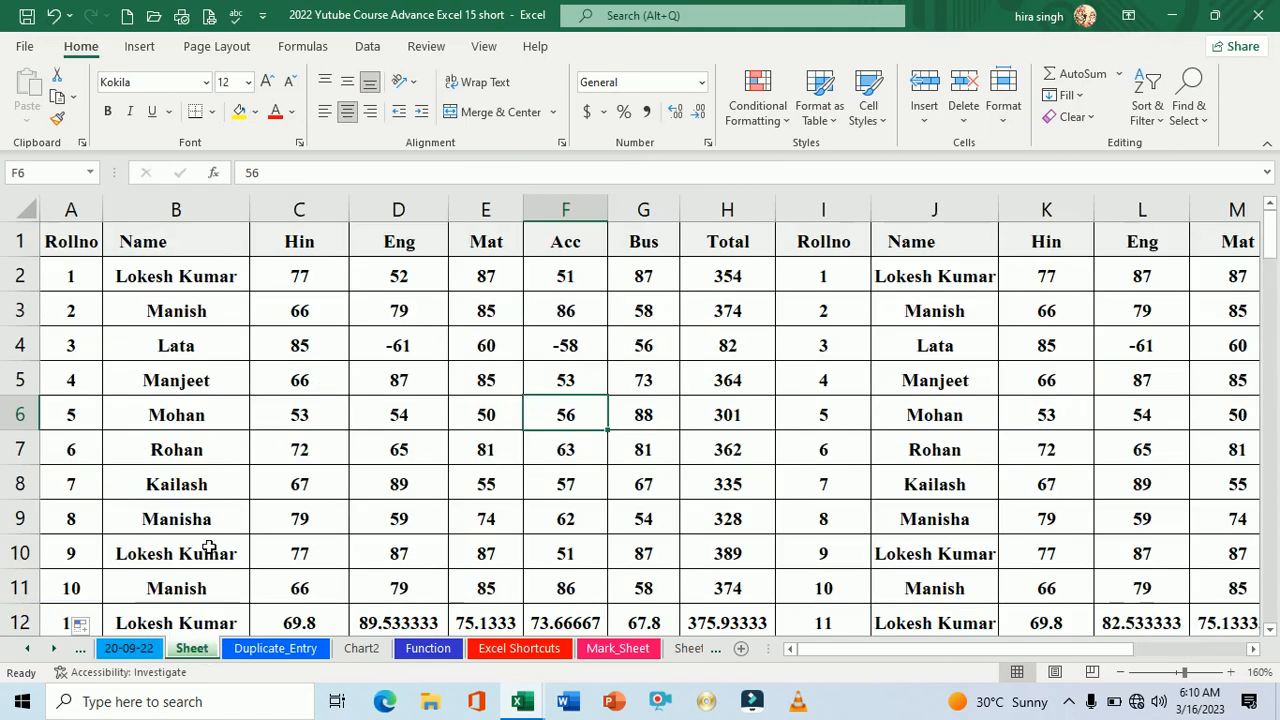
{"action": "left_click", "coordinate": [88, 252]}
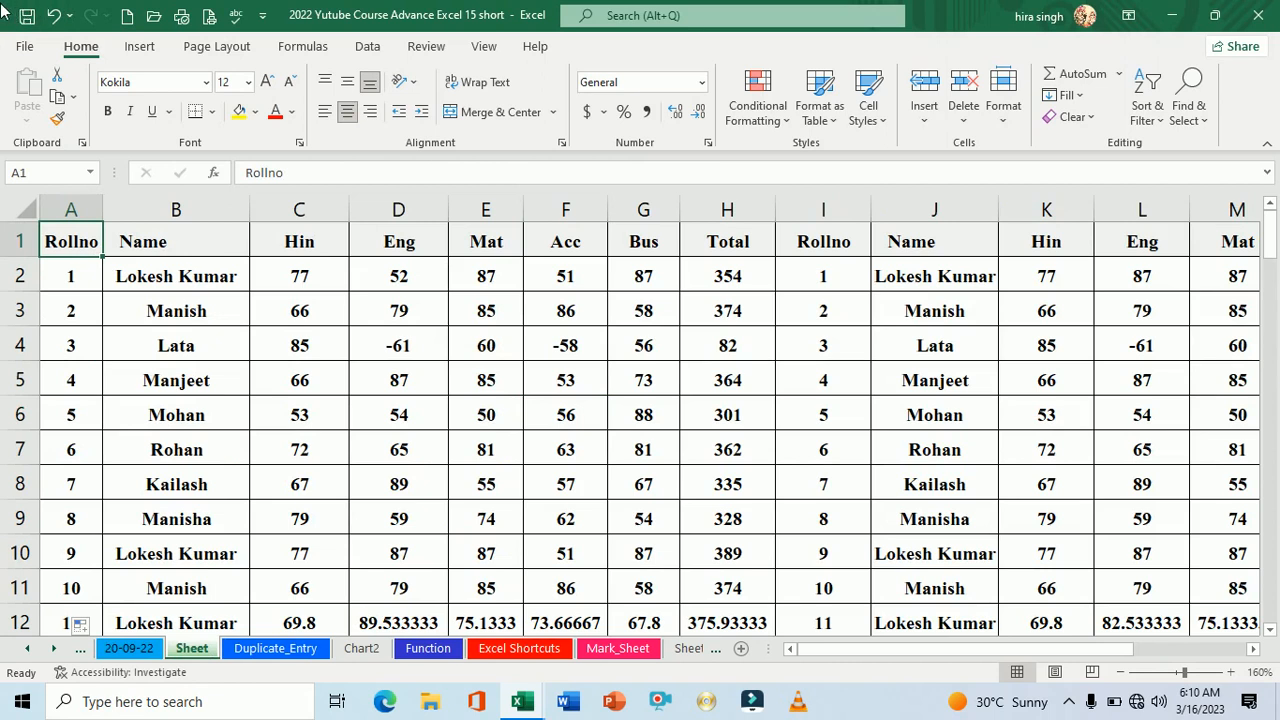
{"action": "key", "text": "ctrl+shift+Down"}
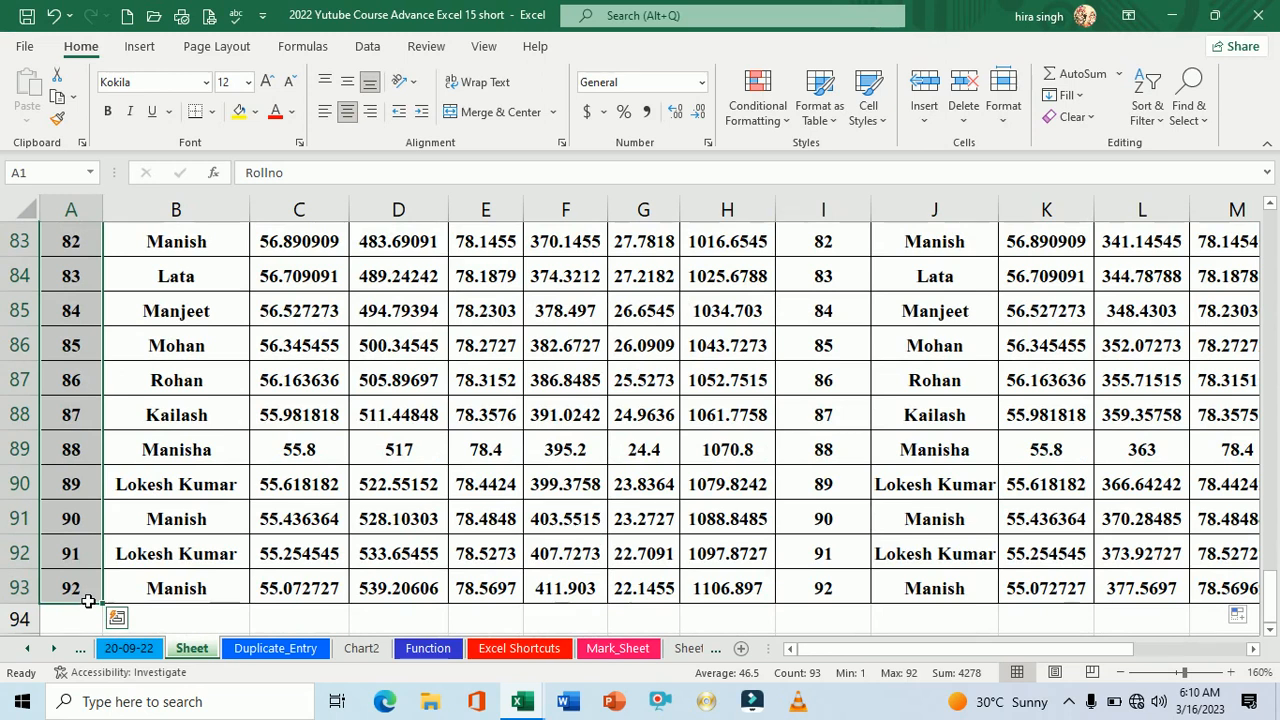
Consult the shortcut list on sheet 20-09-22, return to Sheet, and jump back to the start of the column A selection while keeping it selected.
{"action": "left_click", "coordinate": [127, 648]}
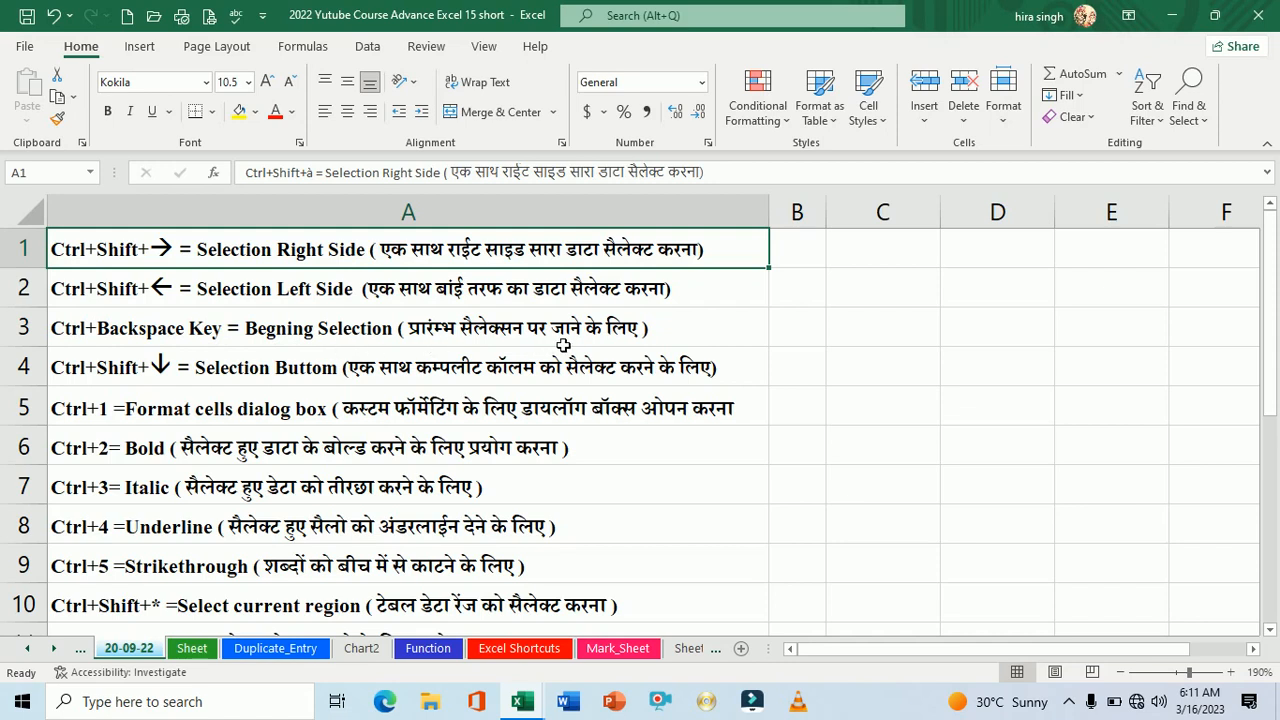
{"action": "left_click", "coordinate": [196, 650]}
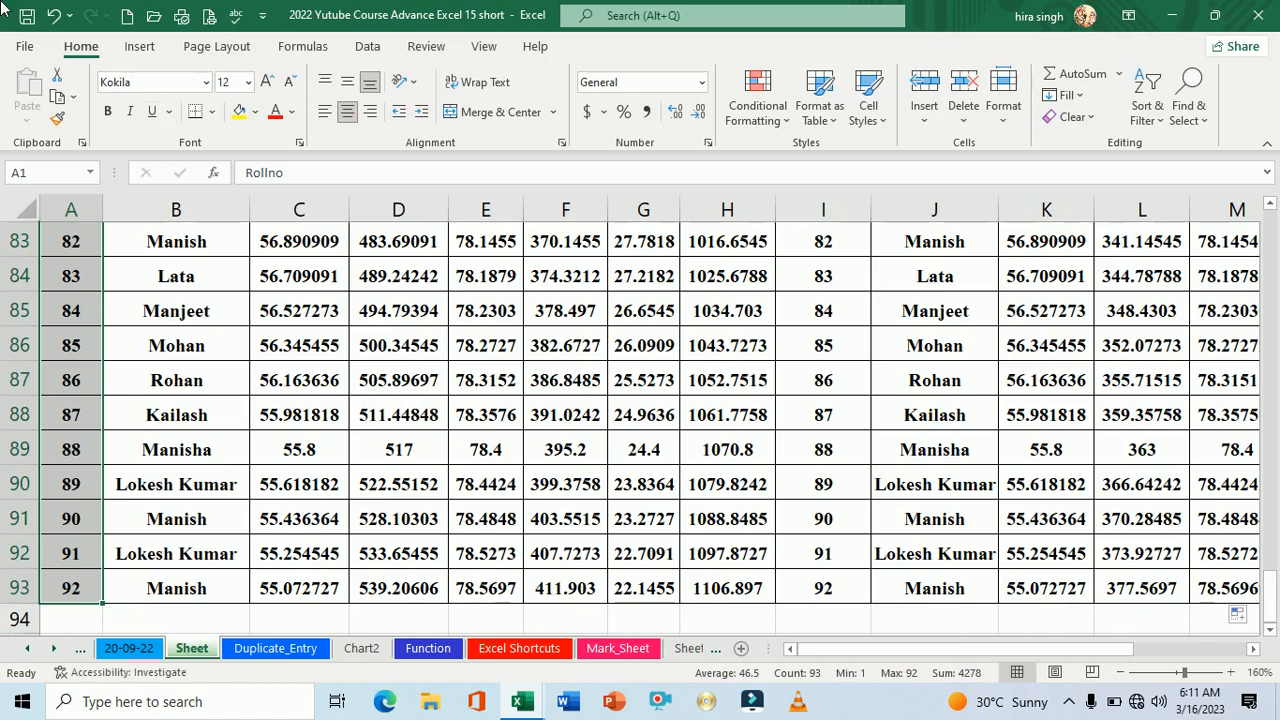
{"action": "key", "text": "ctrl+BackSpace"}
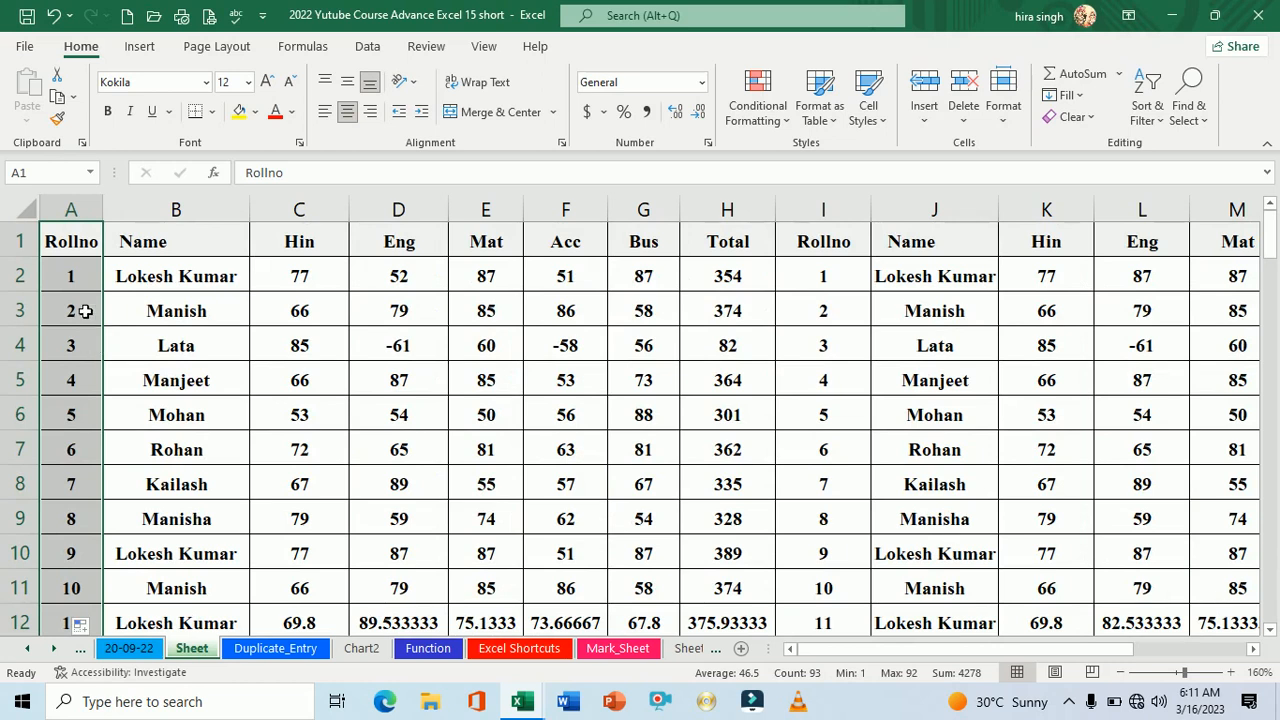
{"action": "scroll", "coordinate": [75, 352], "scroll_direction": "down", "scroll_amount": 1}
{"action": "scroll", "coordinate": [75, 352], "scroll_direction": "down", "scroll_amount": 4}
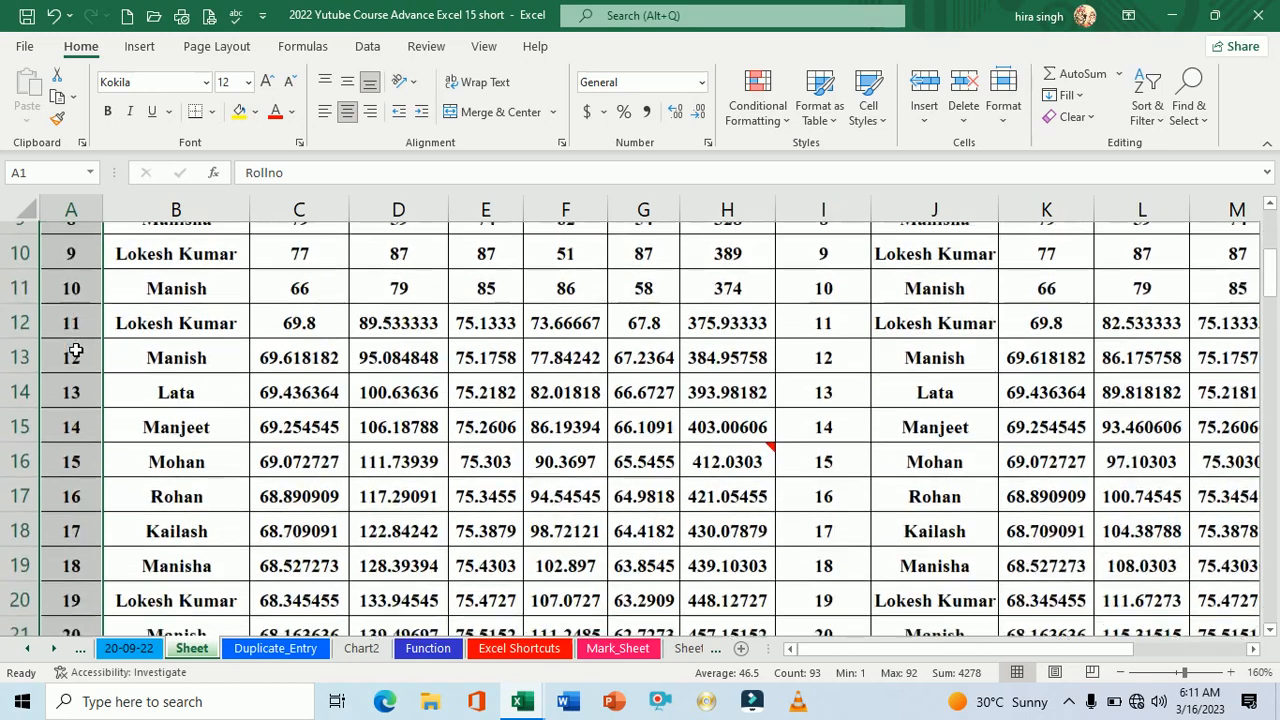
{"action": "scroll", "coordinate": [75, 352], "scroll_direction": "up", "scroll_amount": 5}
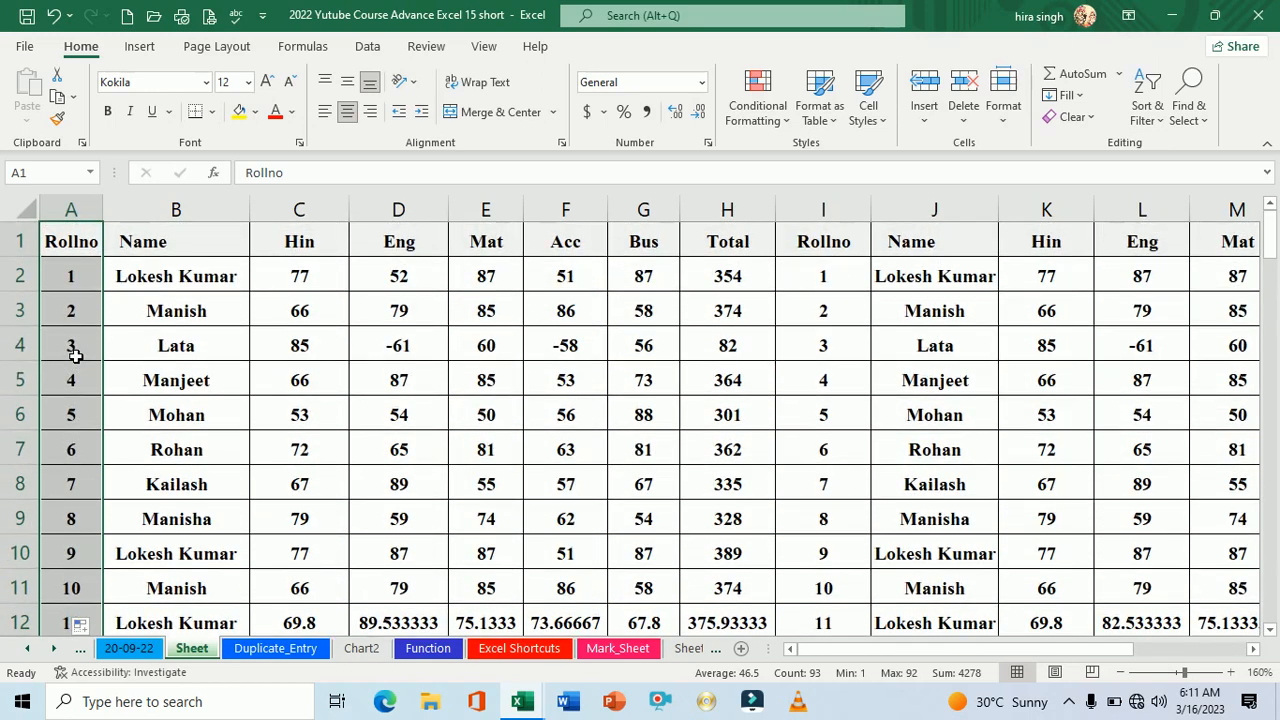
Consult the list on sheet 20-09-22 for the cell formatting shortcut, and open Format Cells for D6 on Sheet.
{"action": "left_click", "coordinate": [128, 648]}
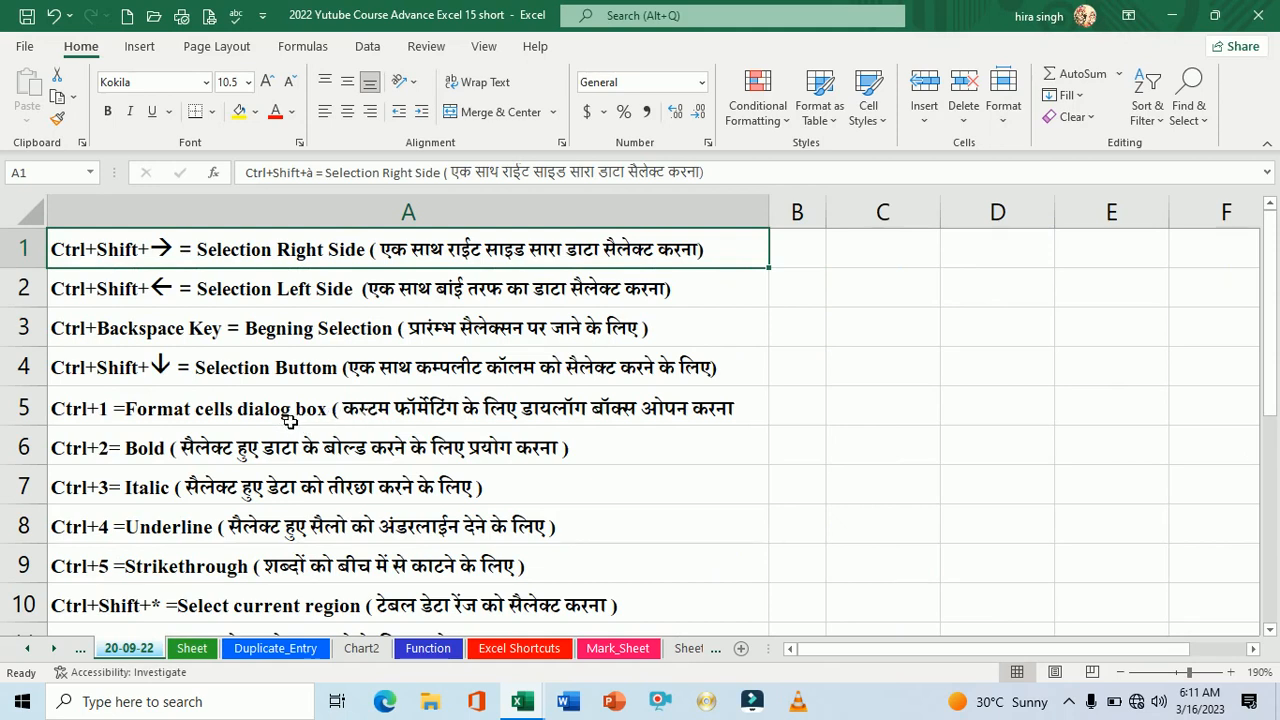
{"action": "left_click", "coordinate": [180, 652]}
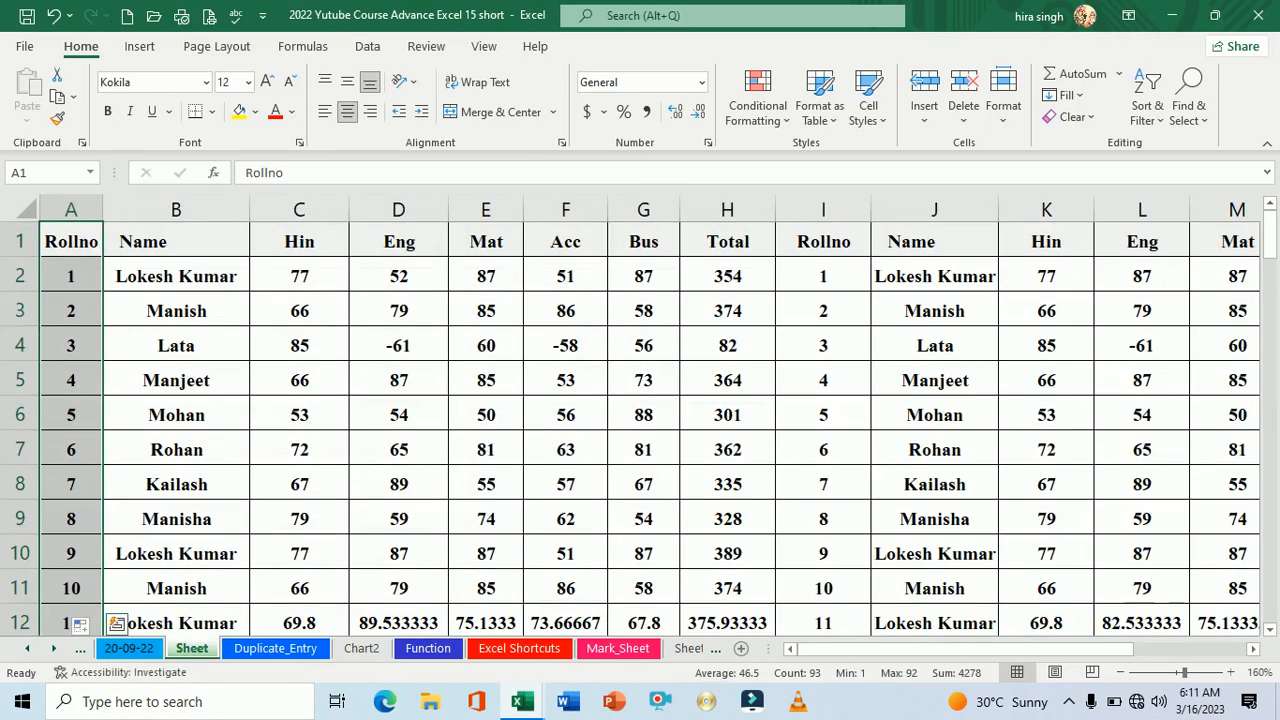
{"action": "left_click", "coordinate": [427, 413]}
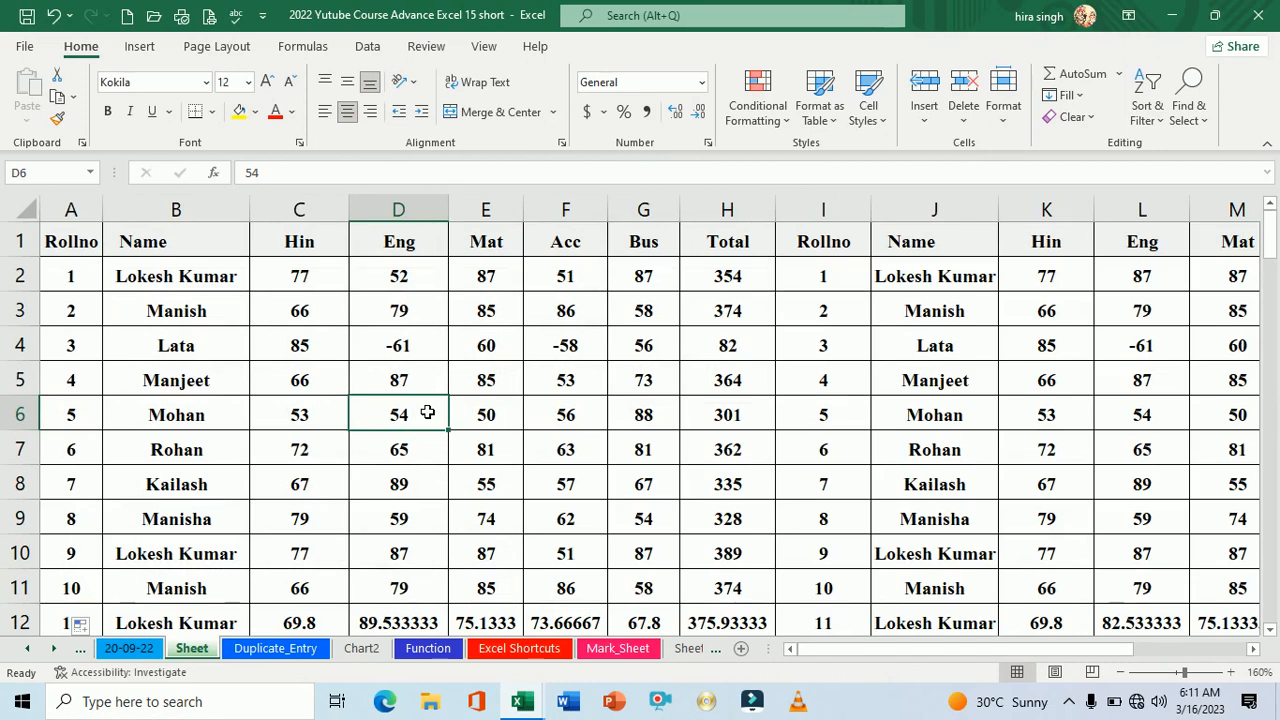
{"action": "key", "text": "ctrl+1"}
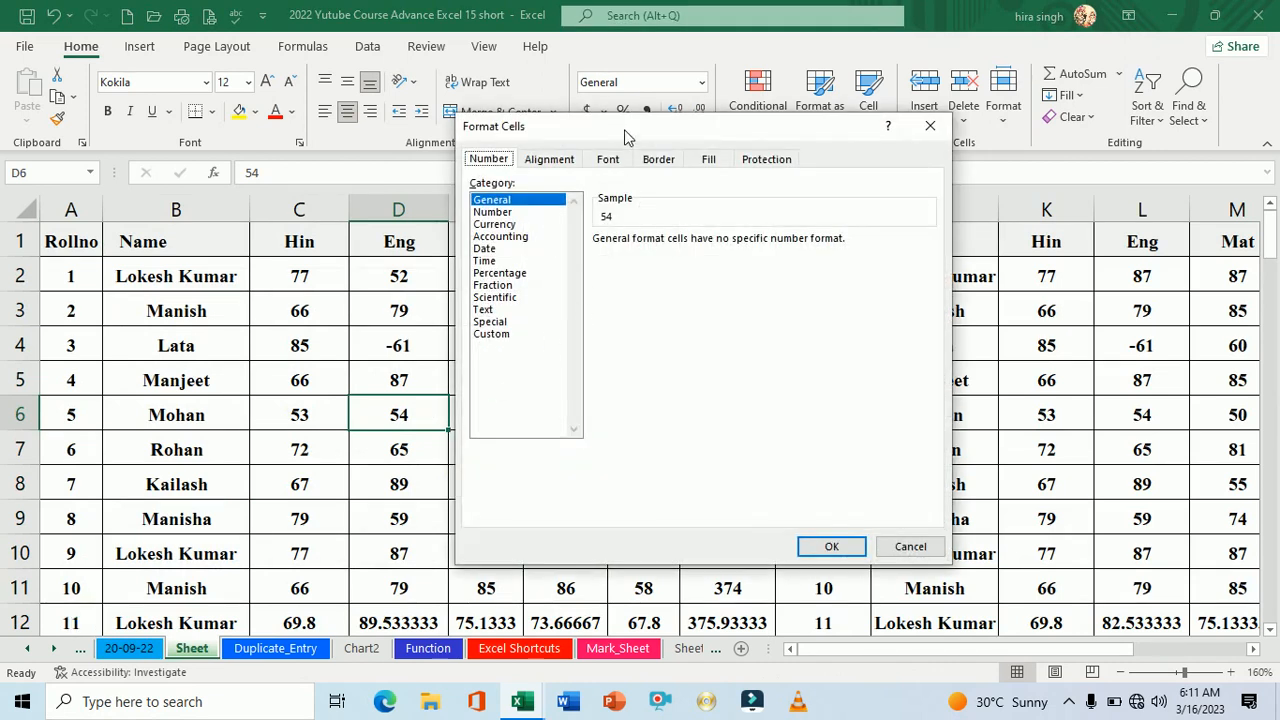
Preview the Number, Currency and Time formats for D6, close Format Cells without applying any, and return to the shortcut list on sheet 20-09-22.
{"action": "left_click_drag", "start_coordinate": [626, 135], "coordinate": [622, 188]}
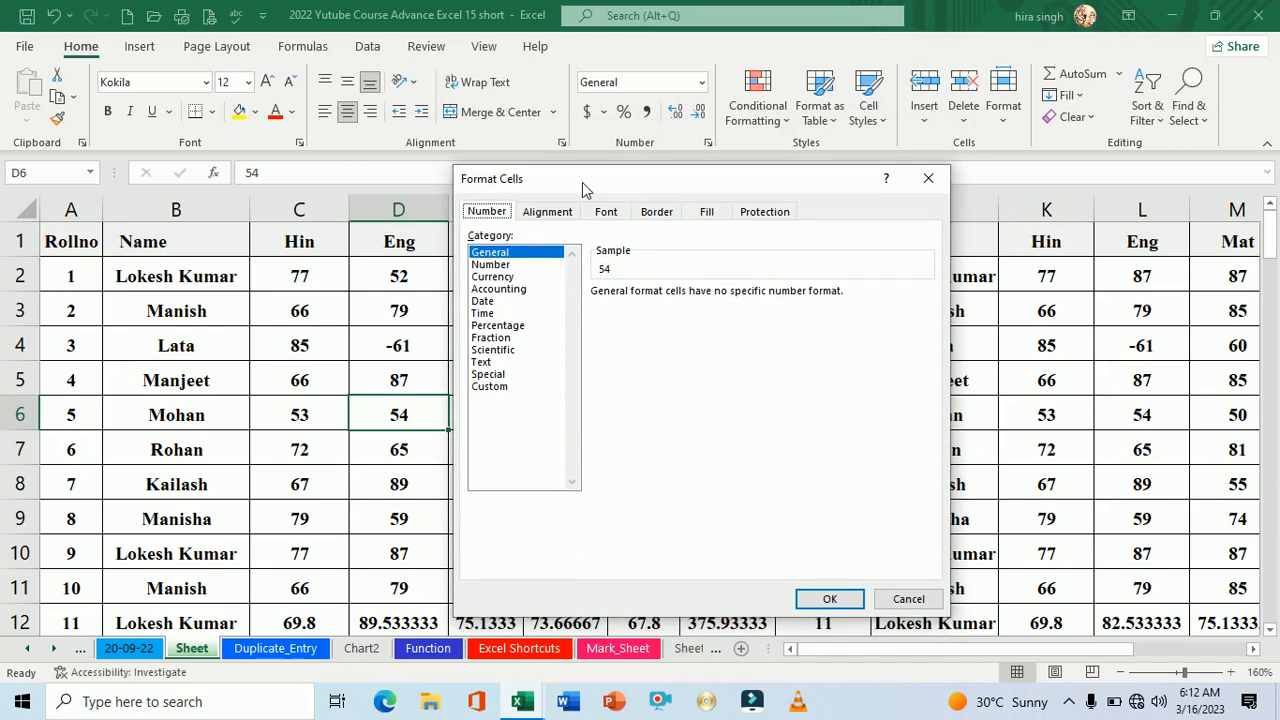
{"action": "left_click", "coordinate": [491, 265]}
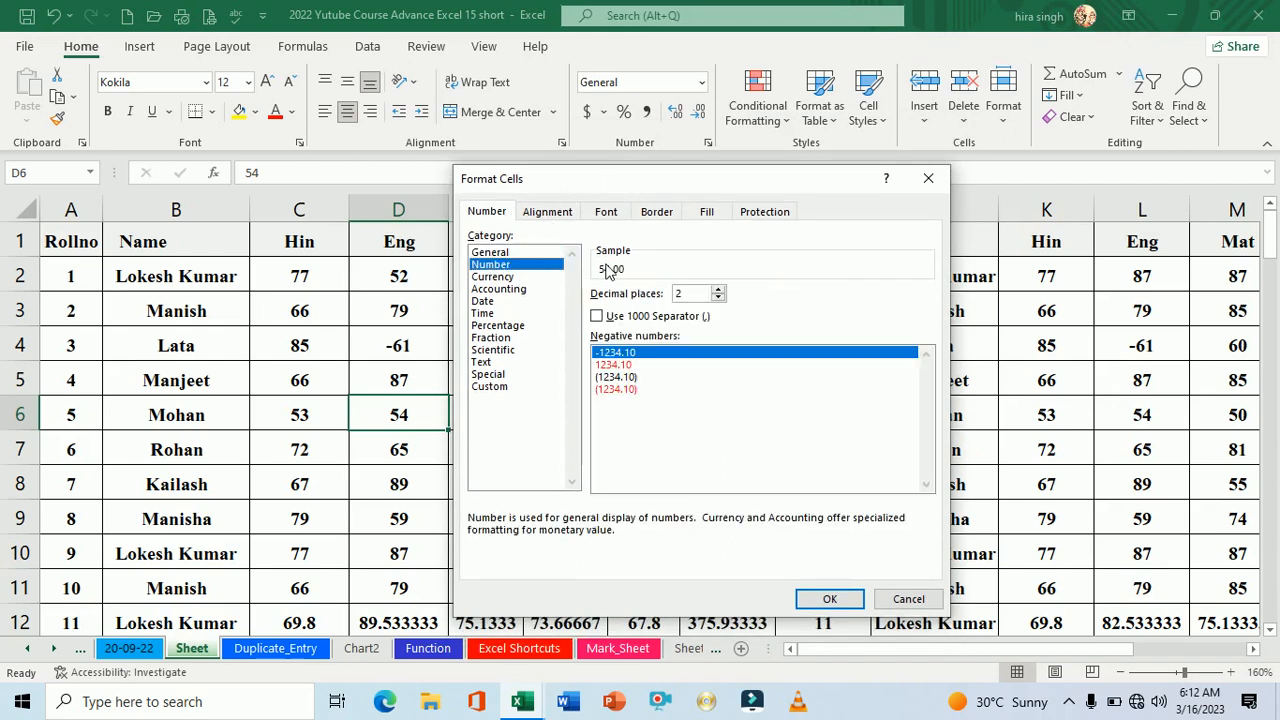
{"action": "left_click", "coordinate": [505, 279]}
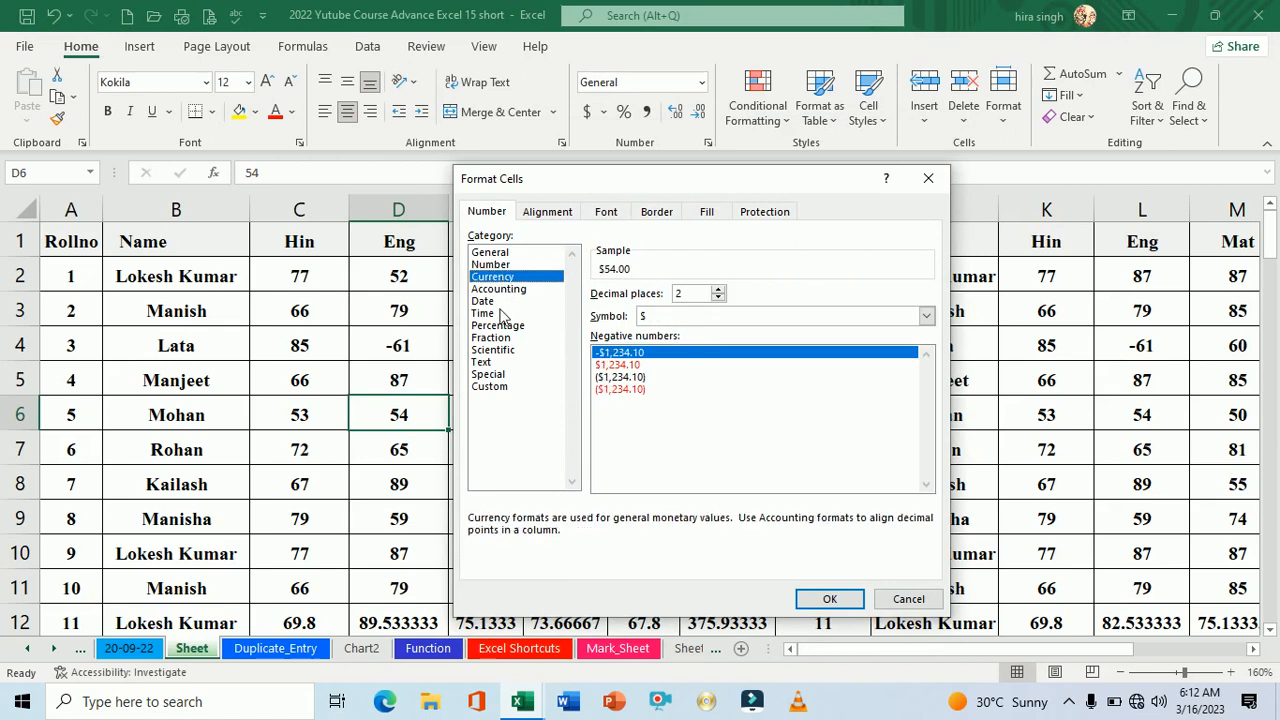
{"action": "left_click", "coordinate": [485, 313]}
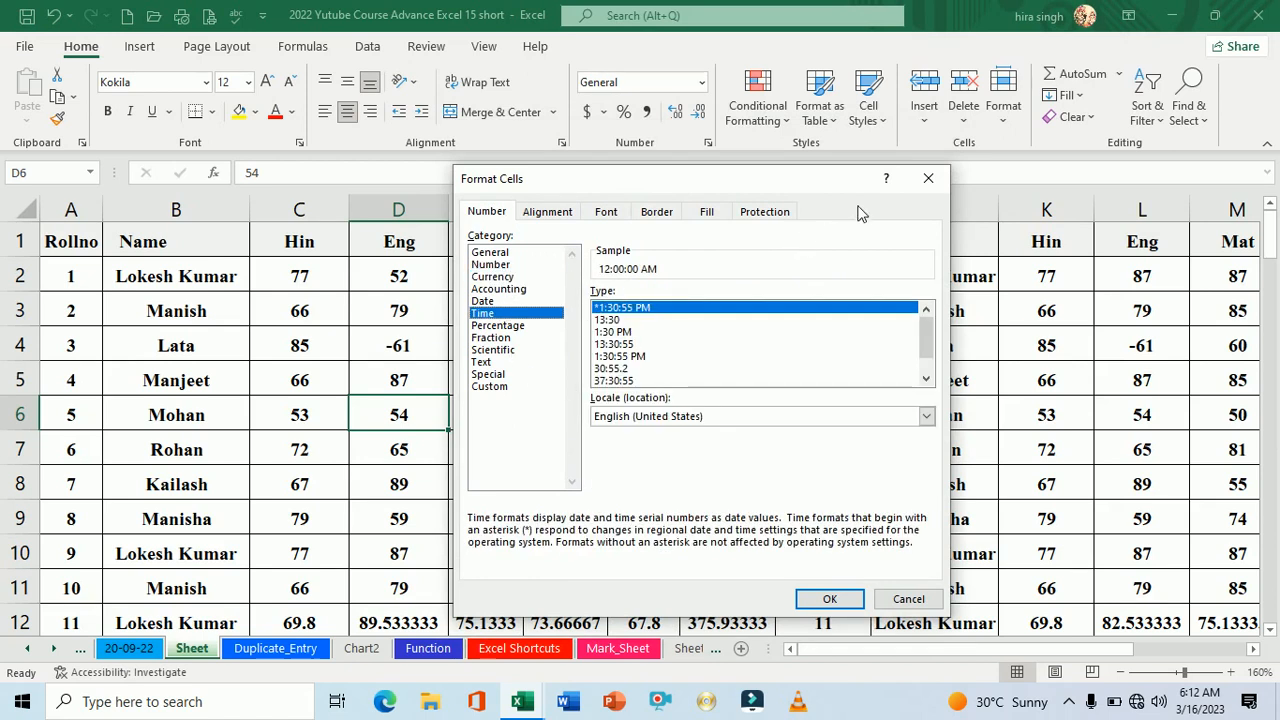
{"action": "left_click", "coordinate": [928, 178]}
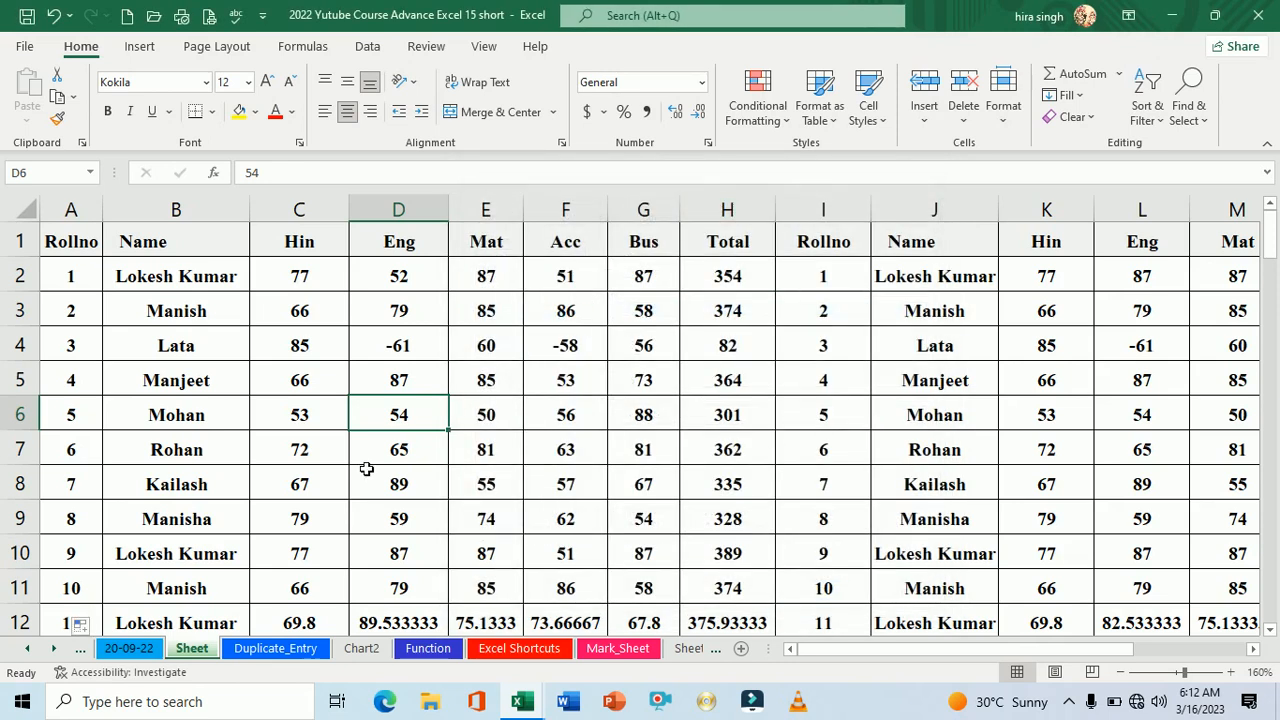
{"action": "left_click", "coordinate": [130, 649]}
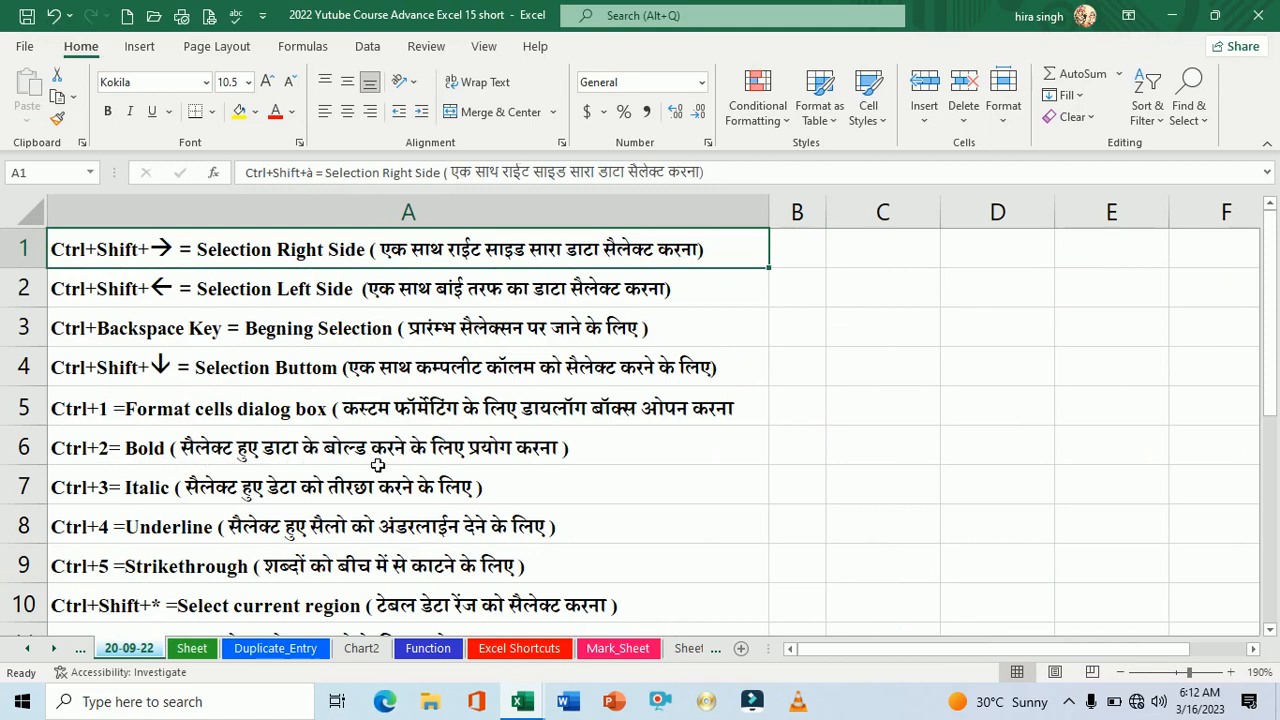
Return to Sheet, apply bold to the student marks in A2:J12, and remove the bold again.
{"action": "left_click", "coordinate": [204, 654]}
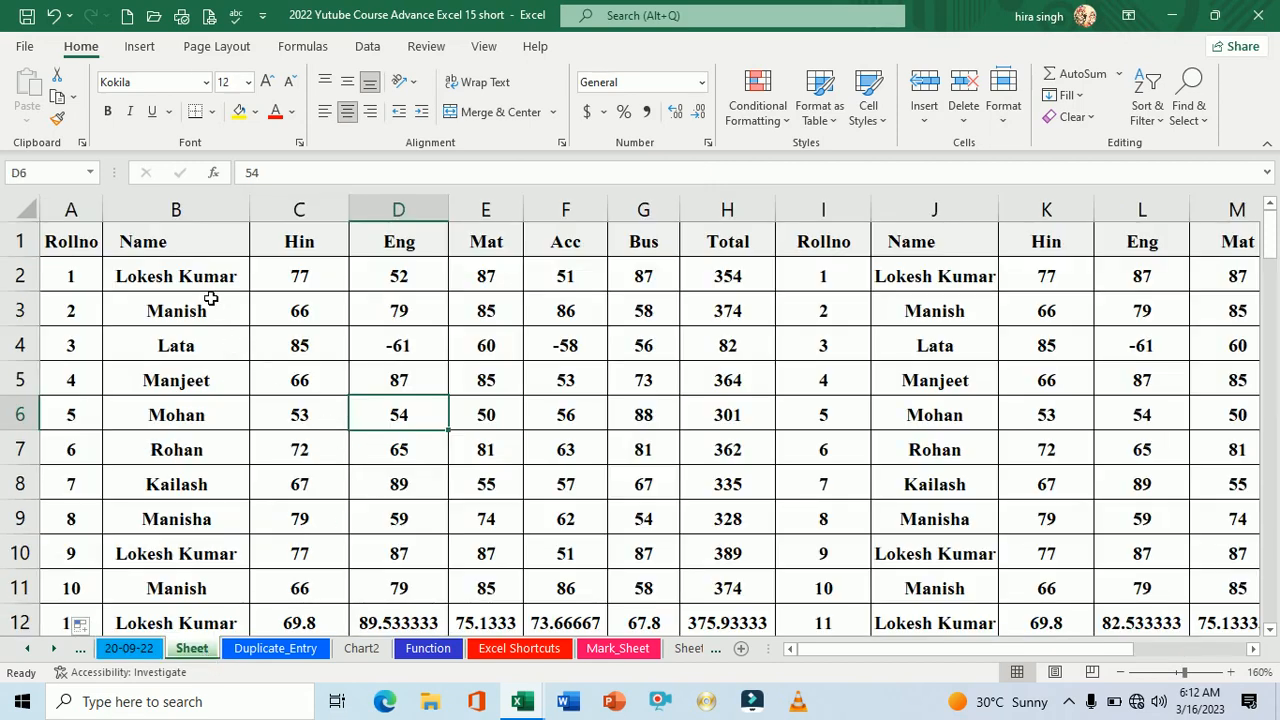
{"action": "left_click_drag", "start_coordinate": [86, 270], "coordinate": [914, 609]}
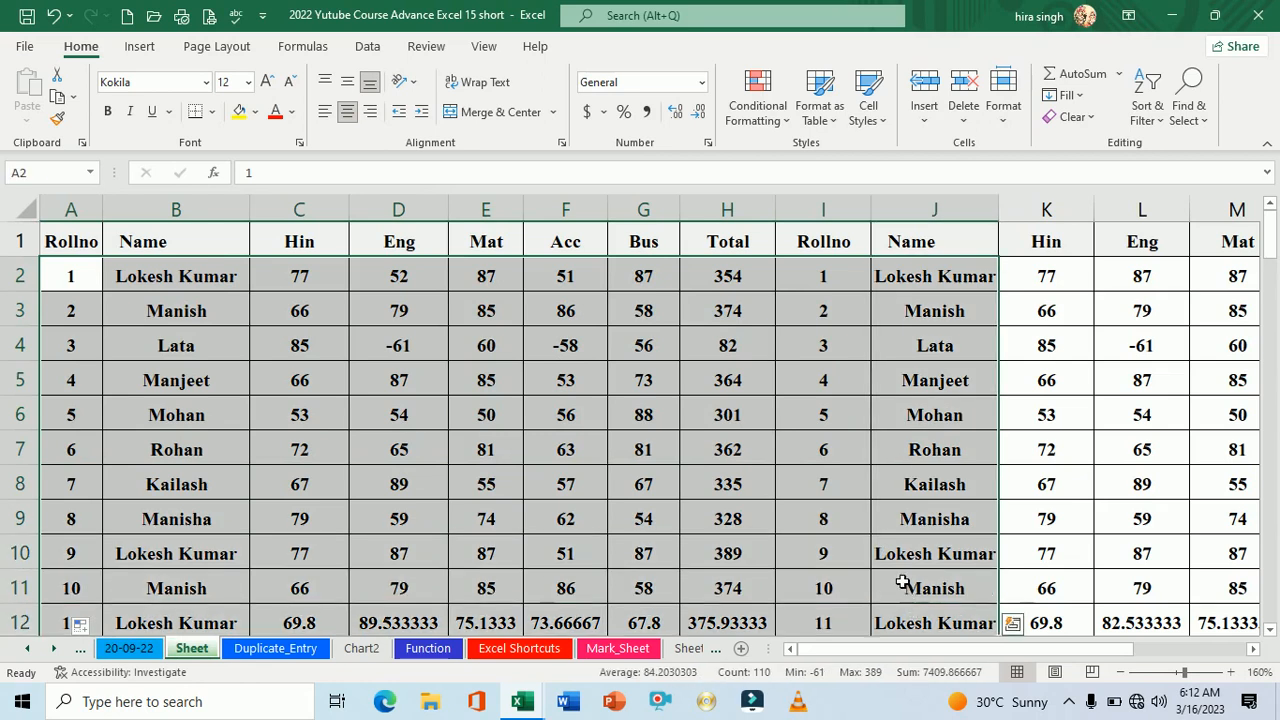
{"action": "key", "text": "ctrl+b"}
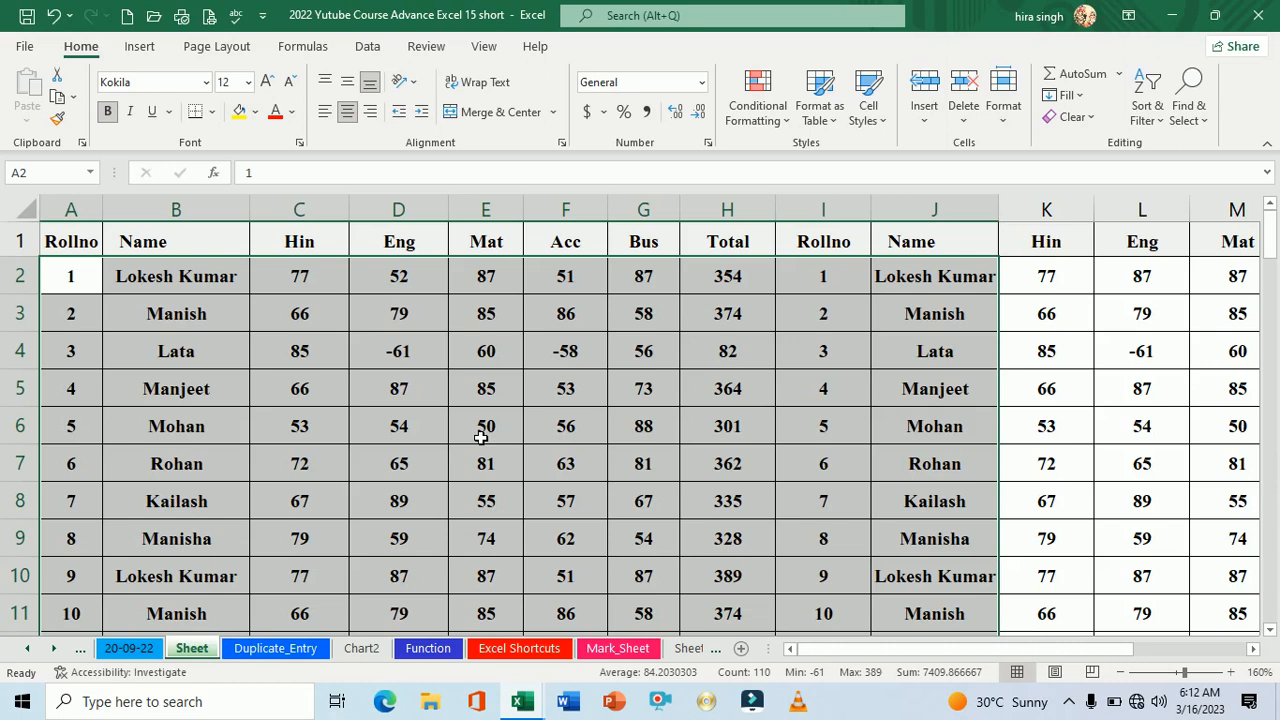
{"action": "key", "text": "ctrl+b"}
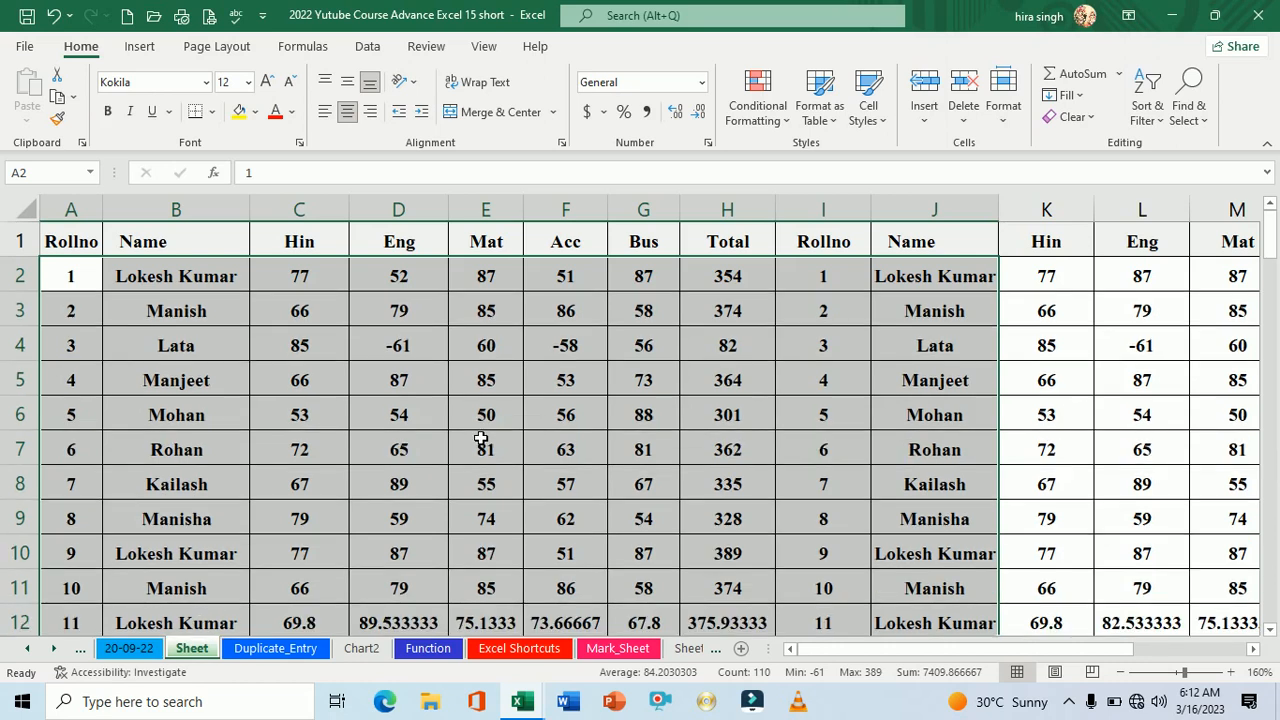
{"action": "left_click", "coordinate": [483, 443]}
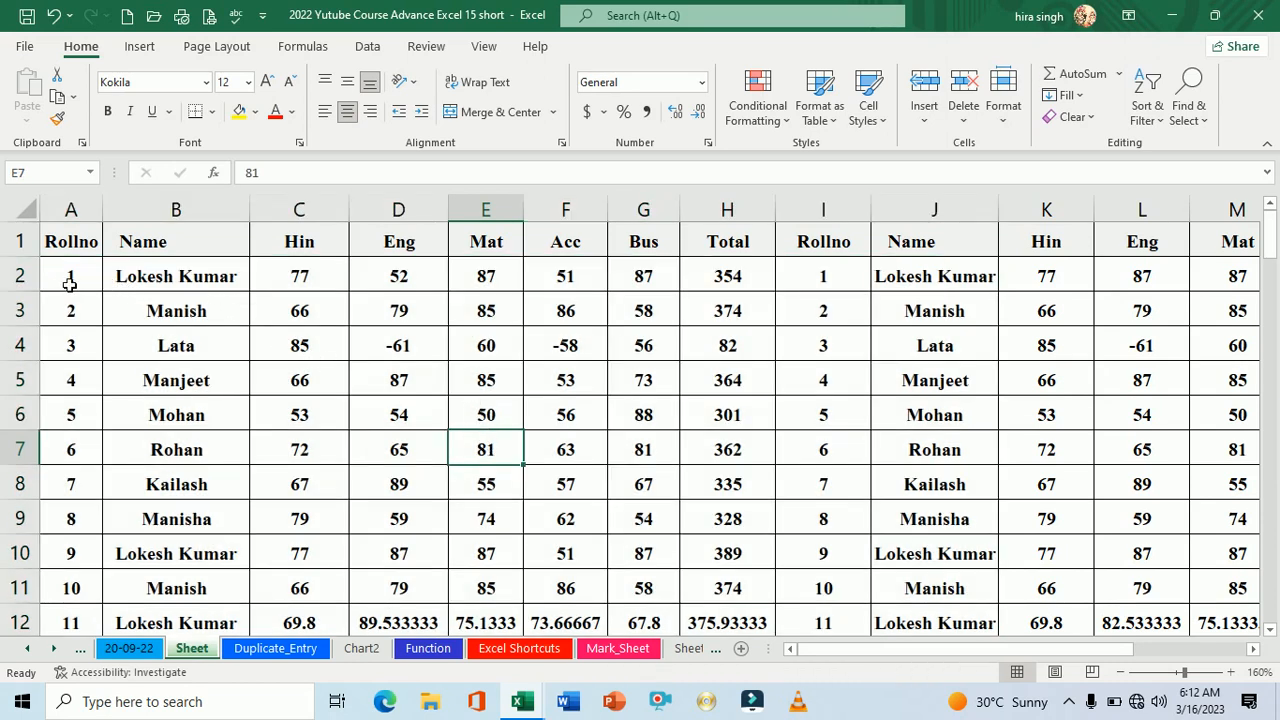
Change the font of the student marks in A2:J11 to Calibri.
{"action": "left_click_drag", "start_coordinate": [70, 284], "coordinate": [918, 592]}
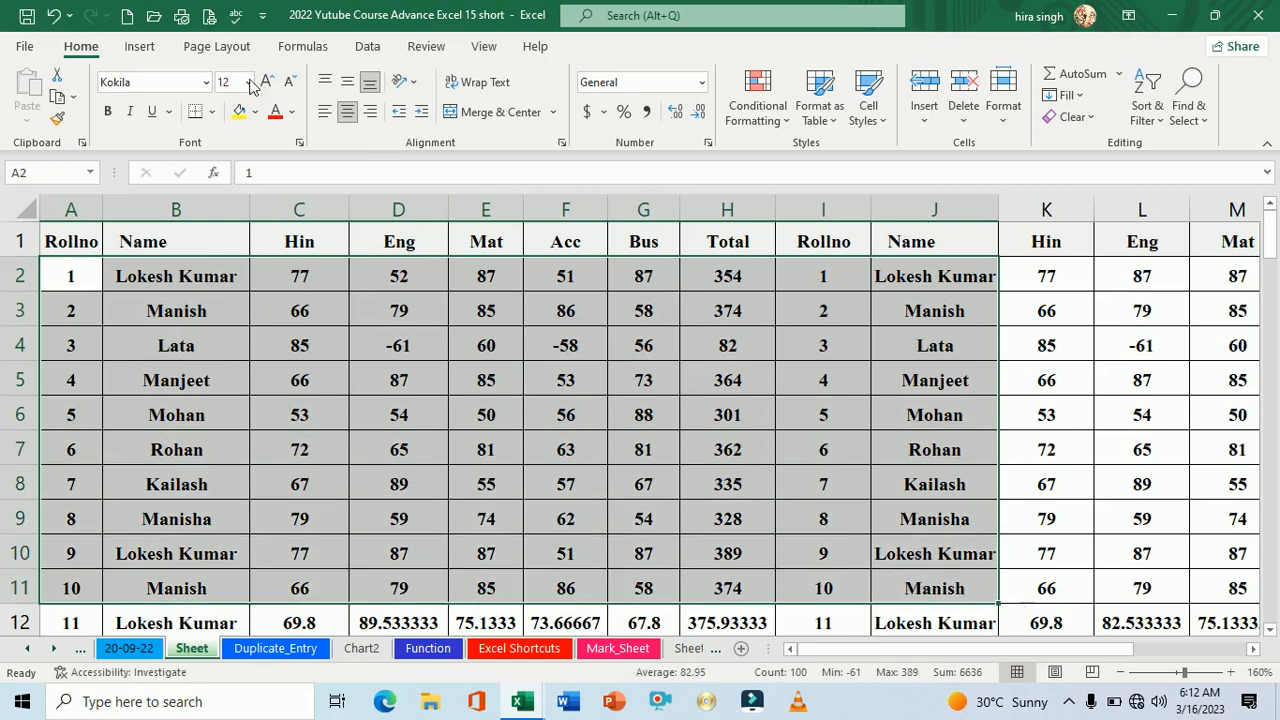
{"action": "left_click", "coordinate": [206, 84]}
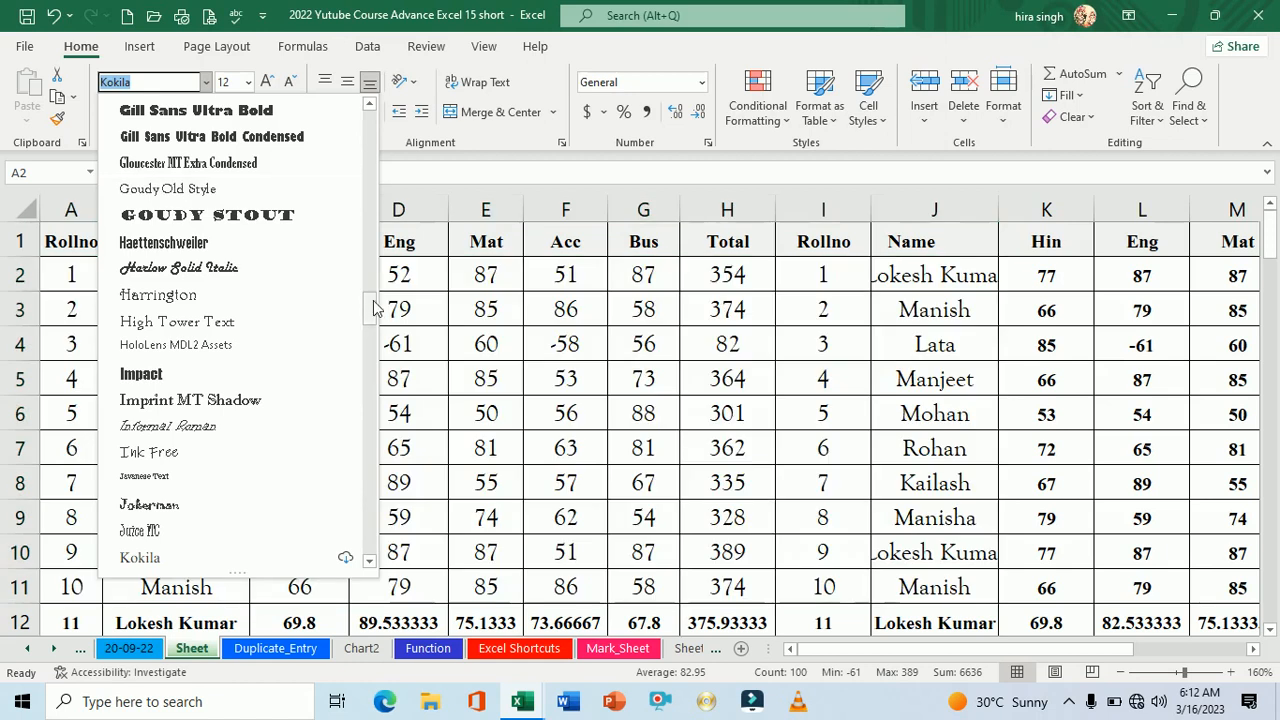
{"action": "scroll", "coordinate": [375, 300], "scroll_direction": "up", "scroll_amount": 1}
{"action": "left_click_drag", "start_coordinate": [385, 257], "coordinate": [397, 91]}
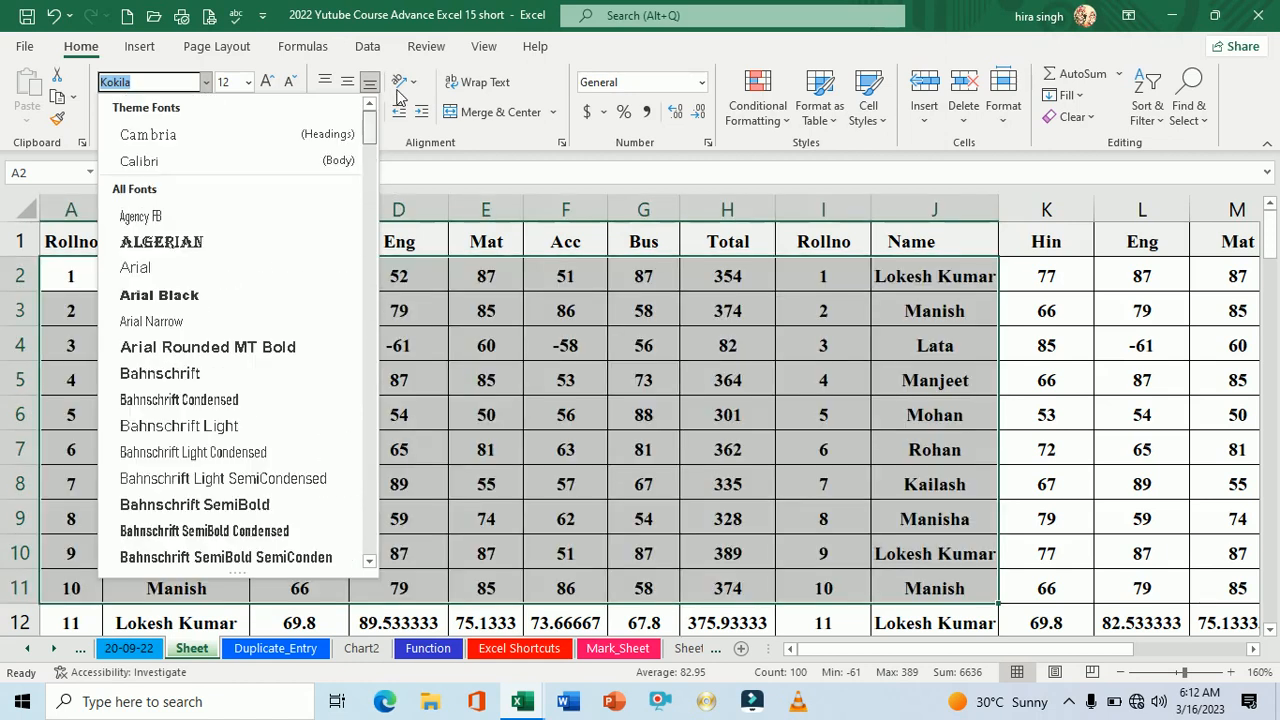
{"action": "left_click", "coordinate": [189, 168]}
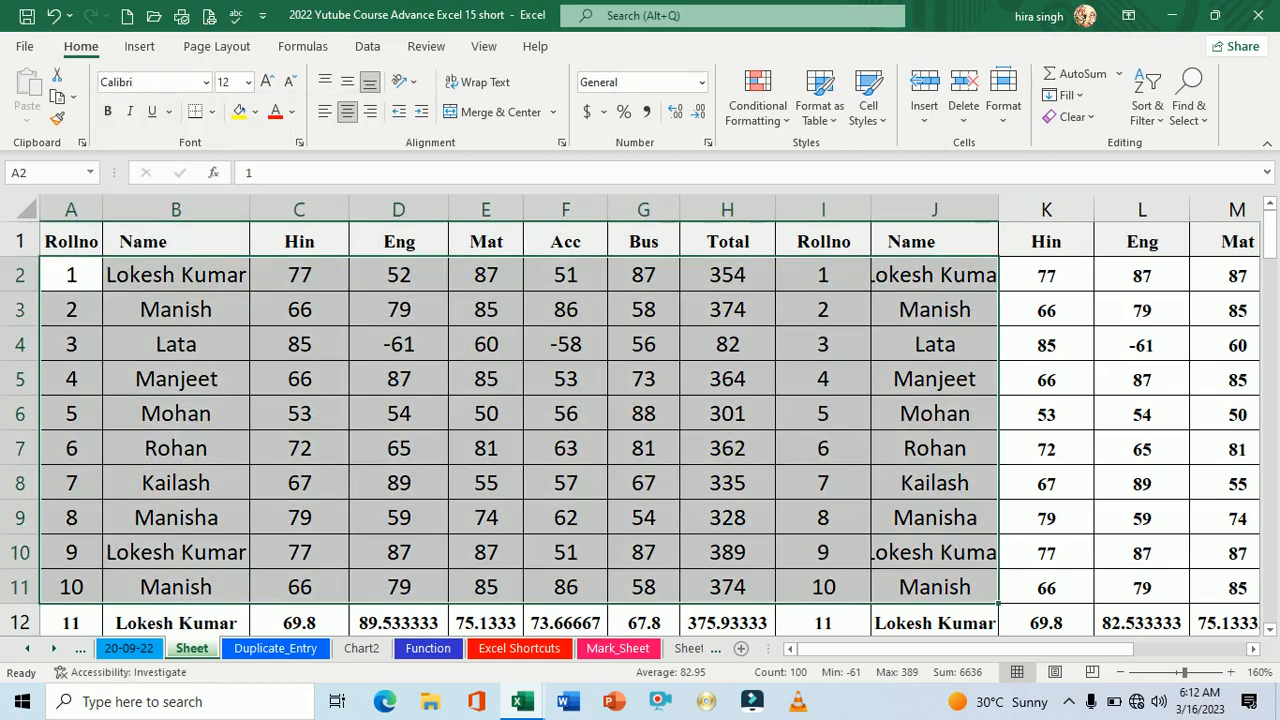
Apply bold to the Calibri marks in A2:J11, remove it again, and clear the selection.
{"action": "key", "text": "ctrl+b"}
{"action": "key", "text": "ctrl+b"}
{"action": "left_click", "coordinate": [297, 286]}
{"action": "left_click", "coordinate": [491, 292], "text": "shift"}
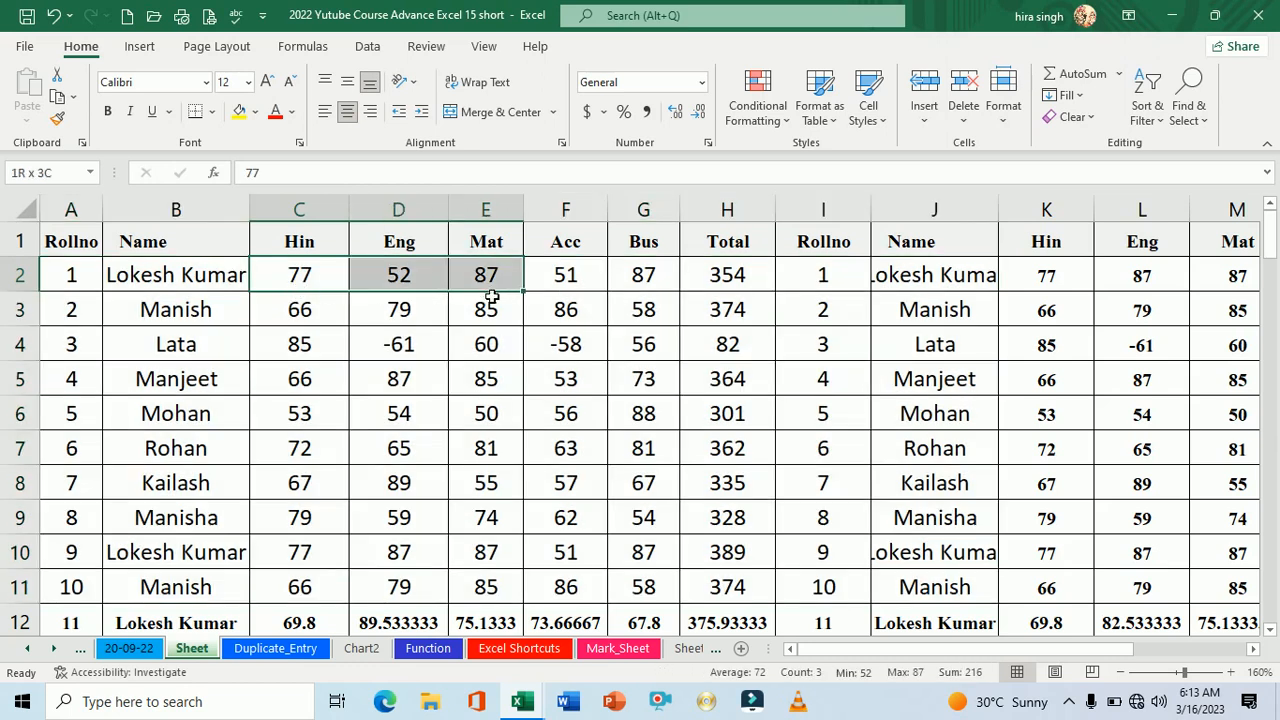
{"action": "left_click", "coordinate": [471, 356]}
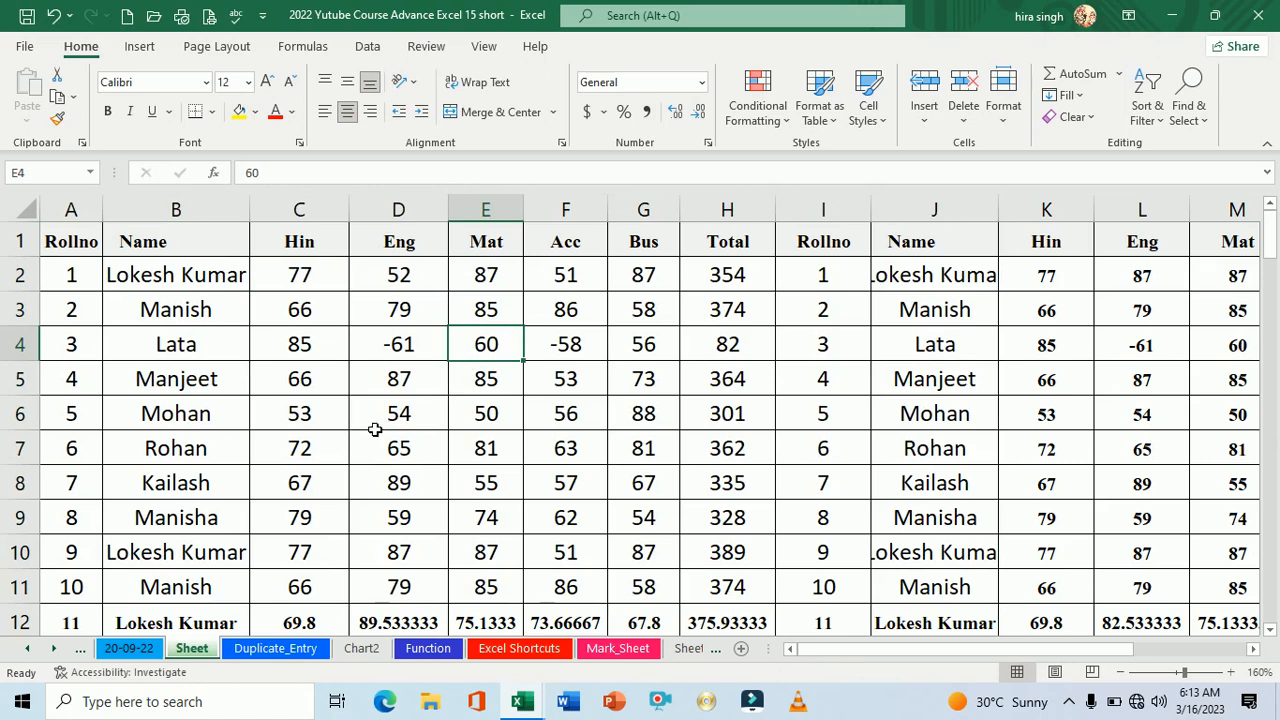
Check the italic shortcut on sheet 20-09-22, return to Sheet, and turn italic on and off for A2:I3.
{"action": "left_click", "coordinate": [148, 648]}
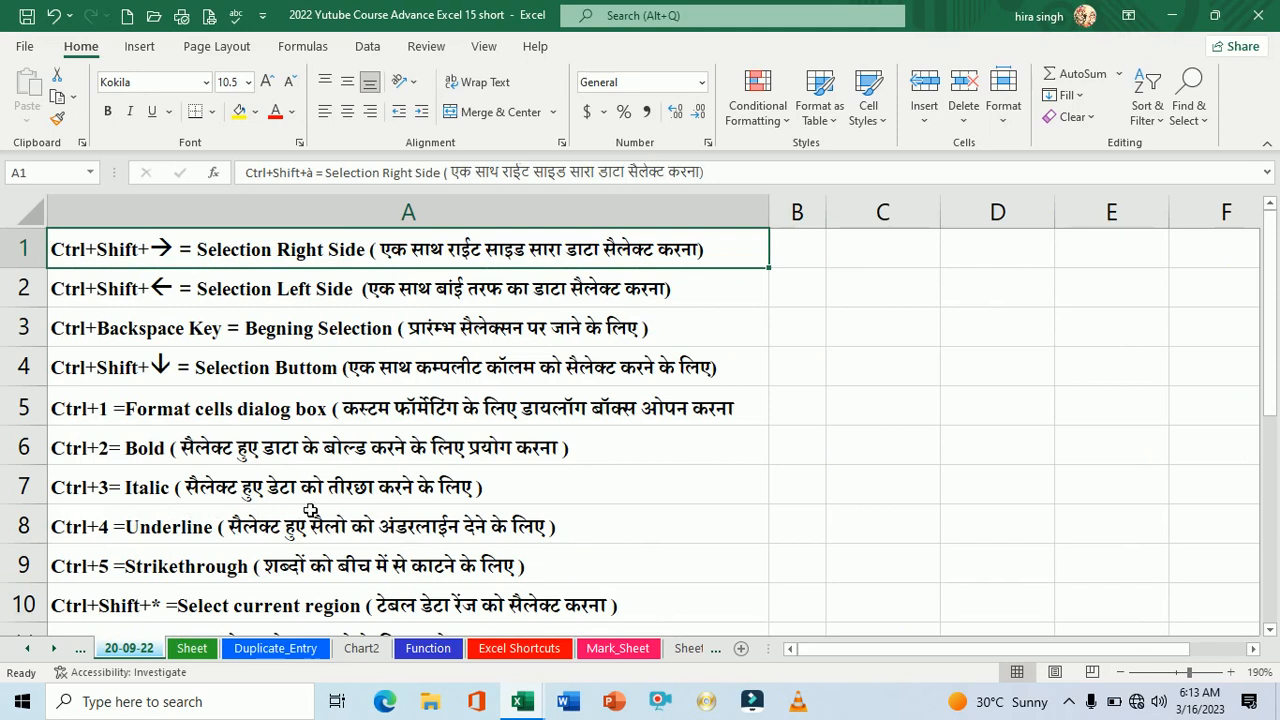
{"action": "left_click", "coordinate": [192, 649]}
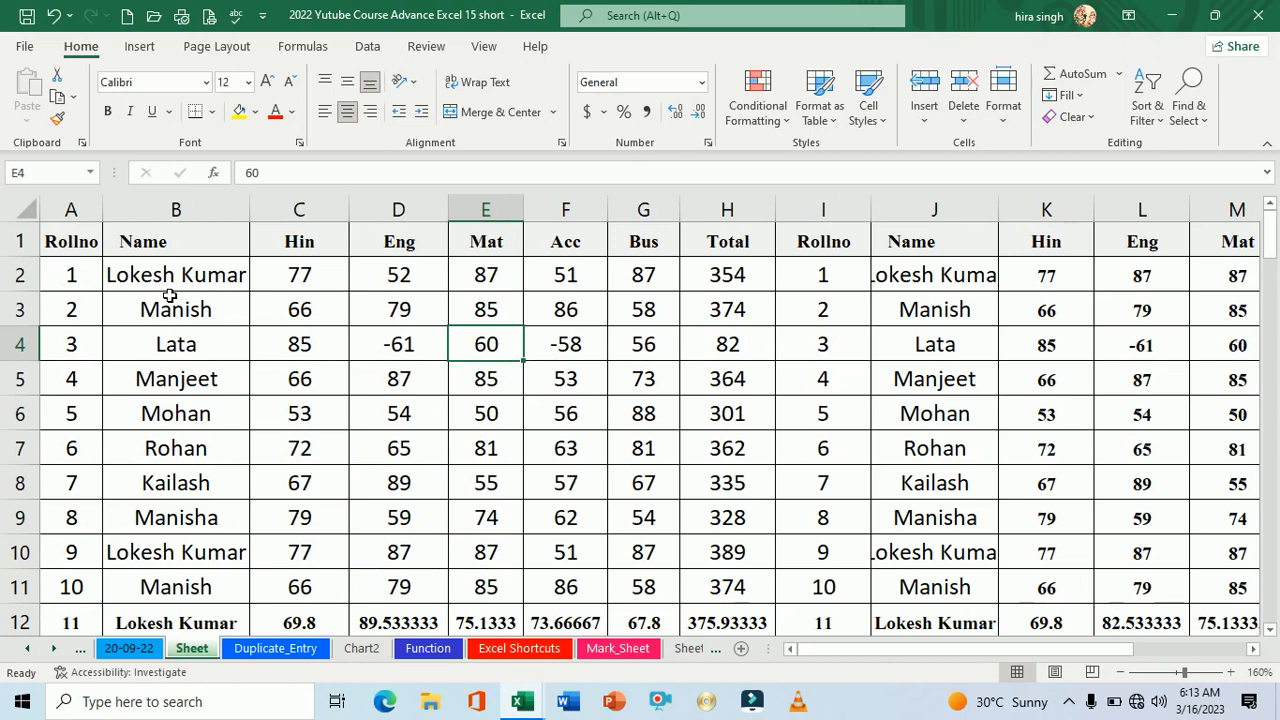
{"action": "left_click_drag", "start_coordinate": [152, 280], "coordinate": [718, 291]}
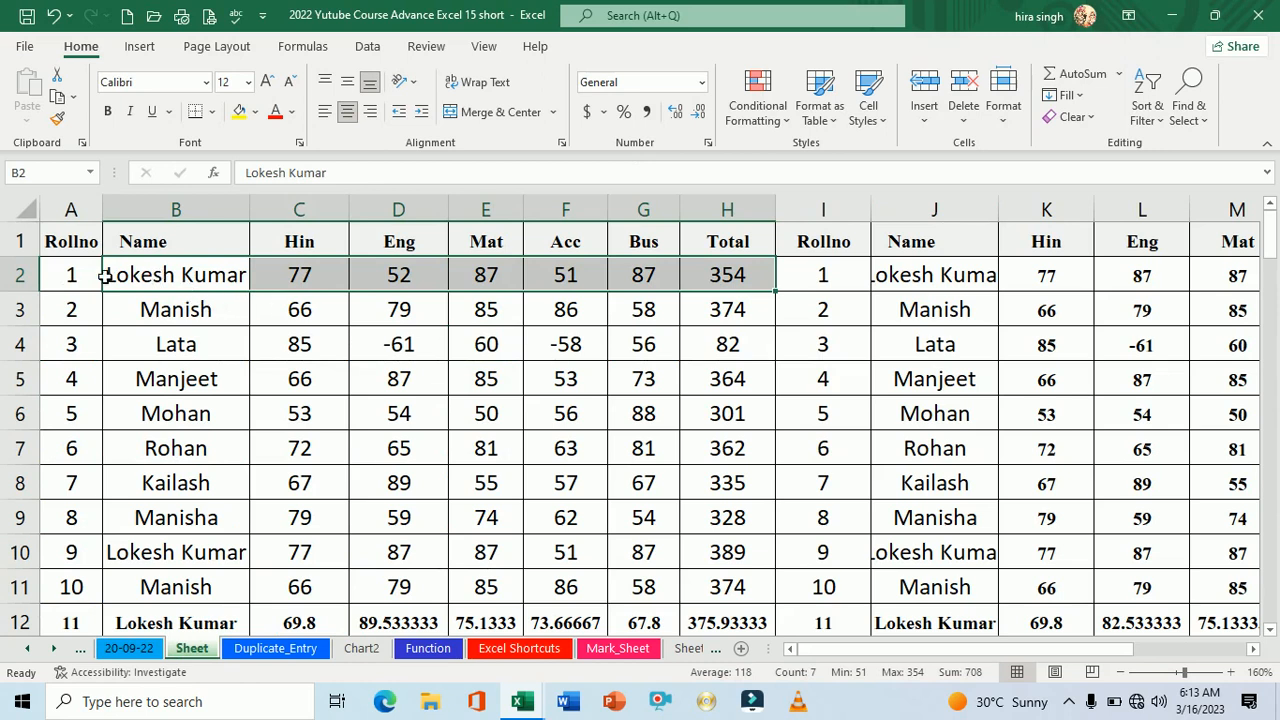
{"action": "left_click_drag", "start_coordinate": [85, 280], "coordinate": [800, 300]}
{"action": "key", "text": "ctrl+i"}
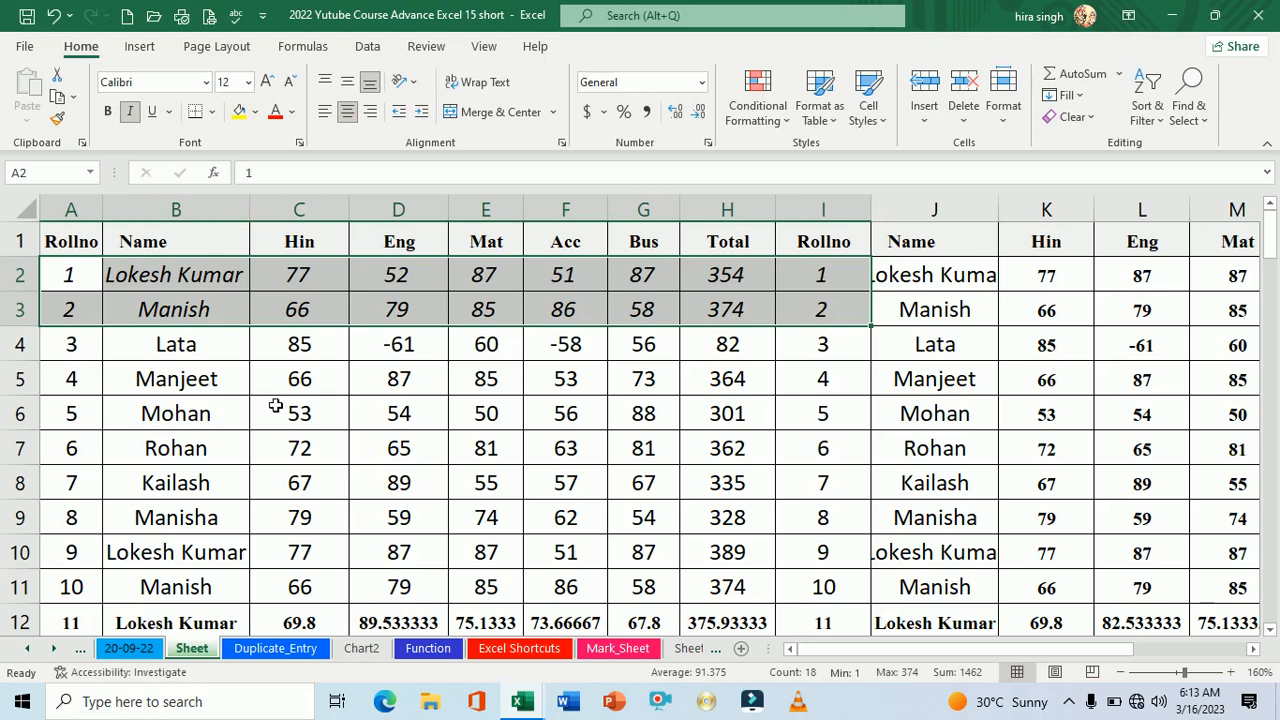
{"action": "key", "text": "ctrl+i"}
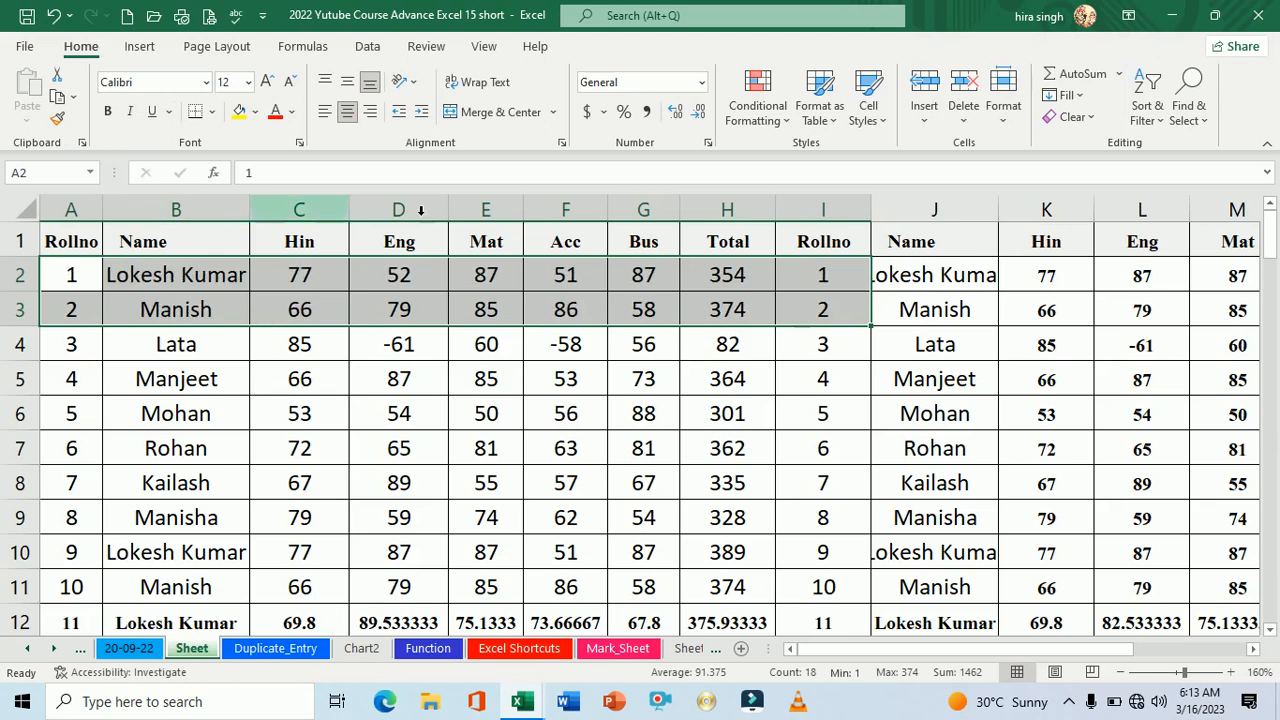
{"action": "left_click", "coordinate": [566, 408]}
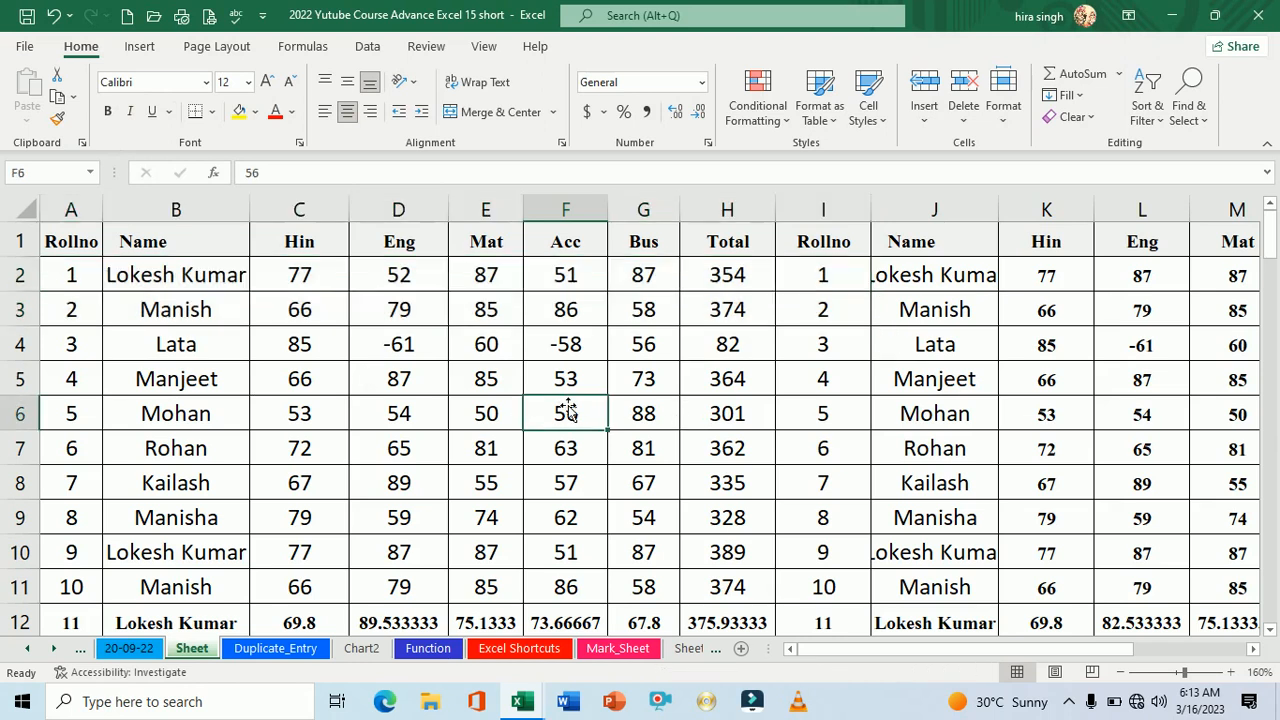
Check the underline shortcut on sheet 20-09-22, return to Sheet, and underline the first student's entries in B2:H2.
{"action": "left_click", "coordinate": [130, 648]}
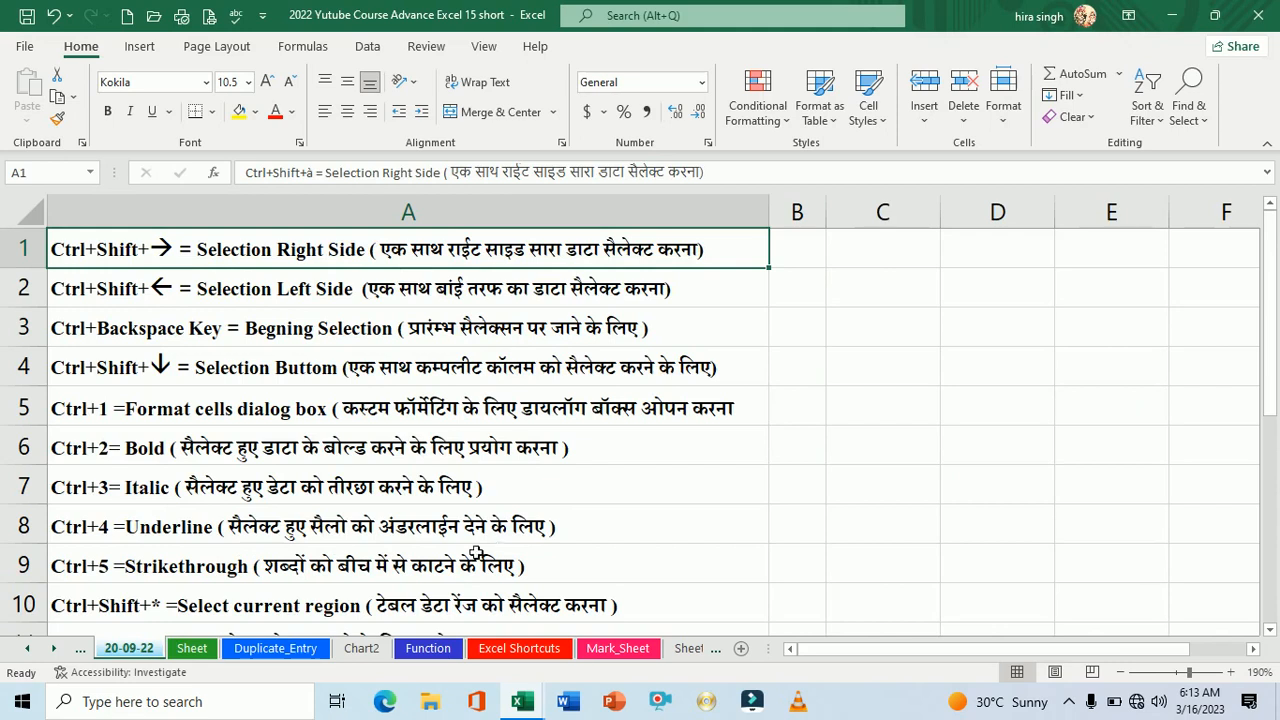
{"action": "left_click", "coordinate": [203, 650]}
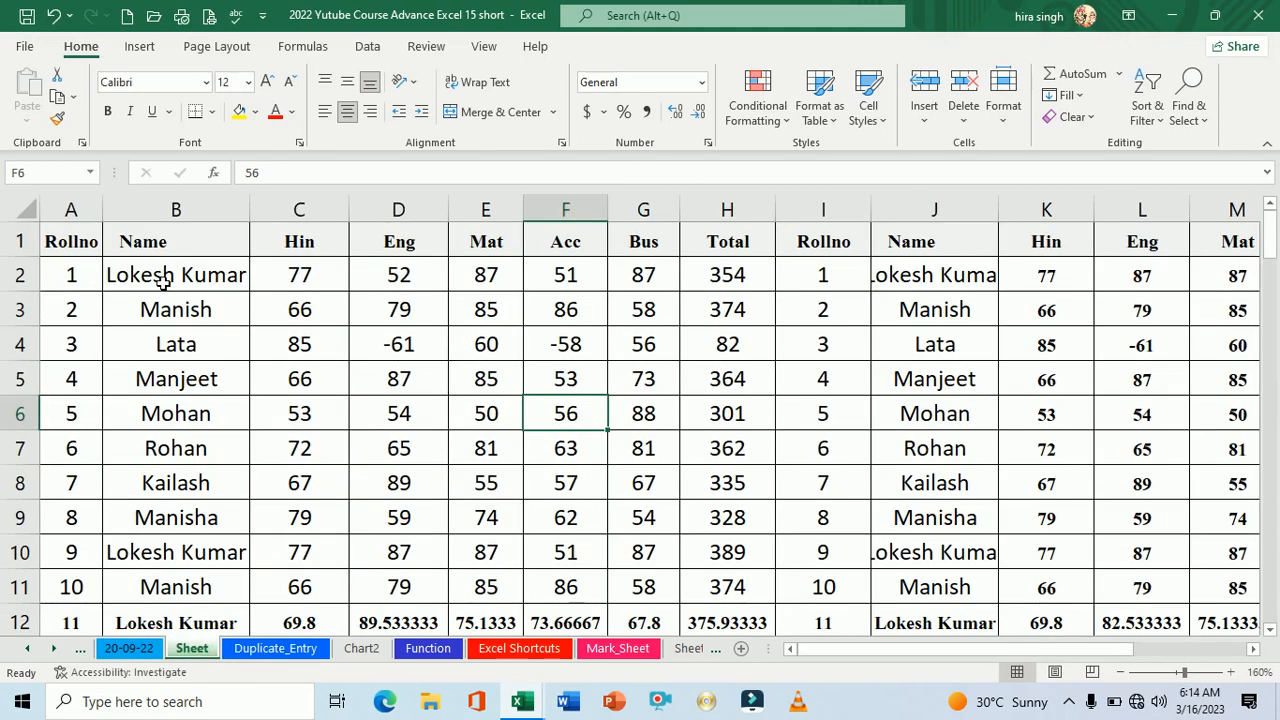
{"action": "left_click_drag", "start_coordinate": [165, 284], "coordinate": [720, 291]}
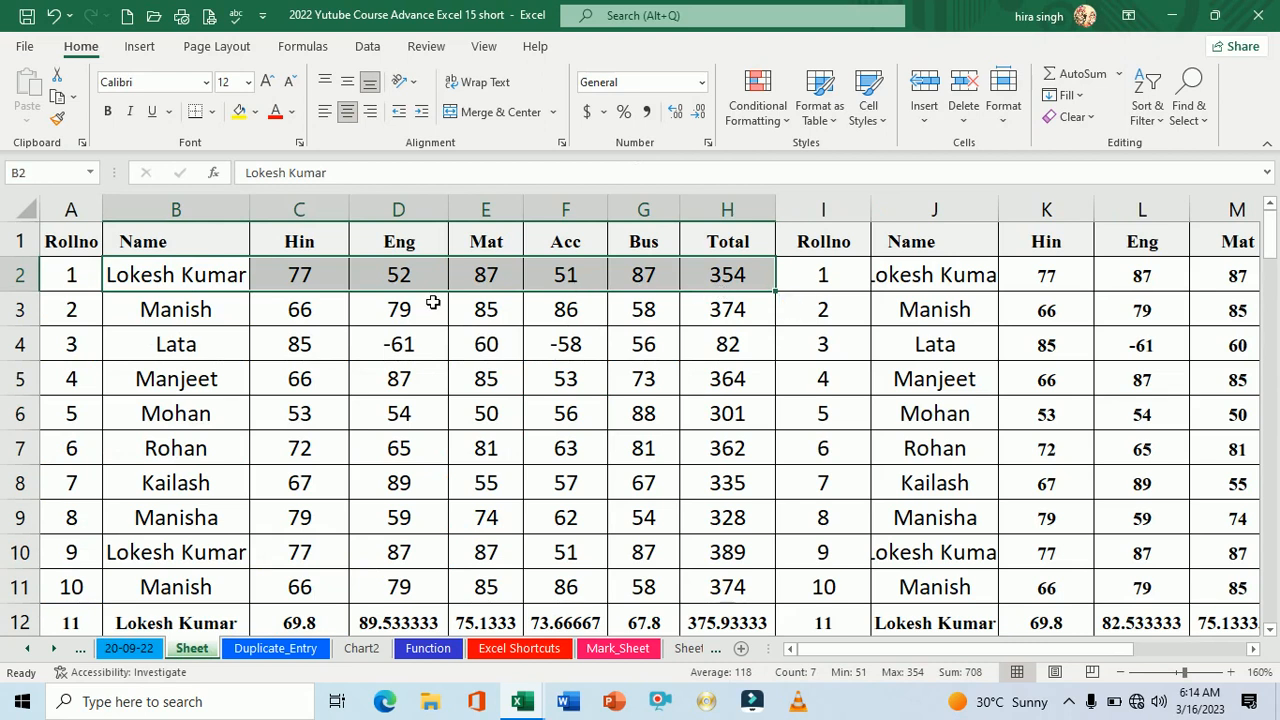
{"action": "key", "text": "ctrl+u"}
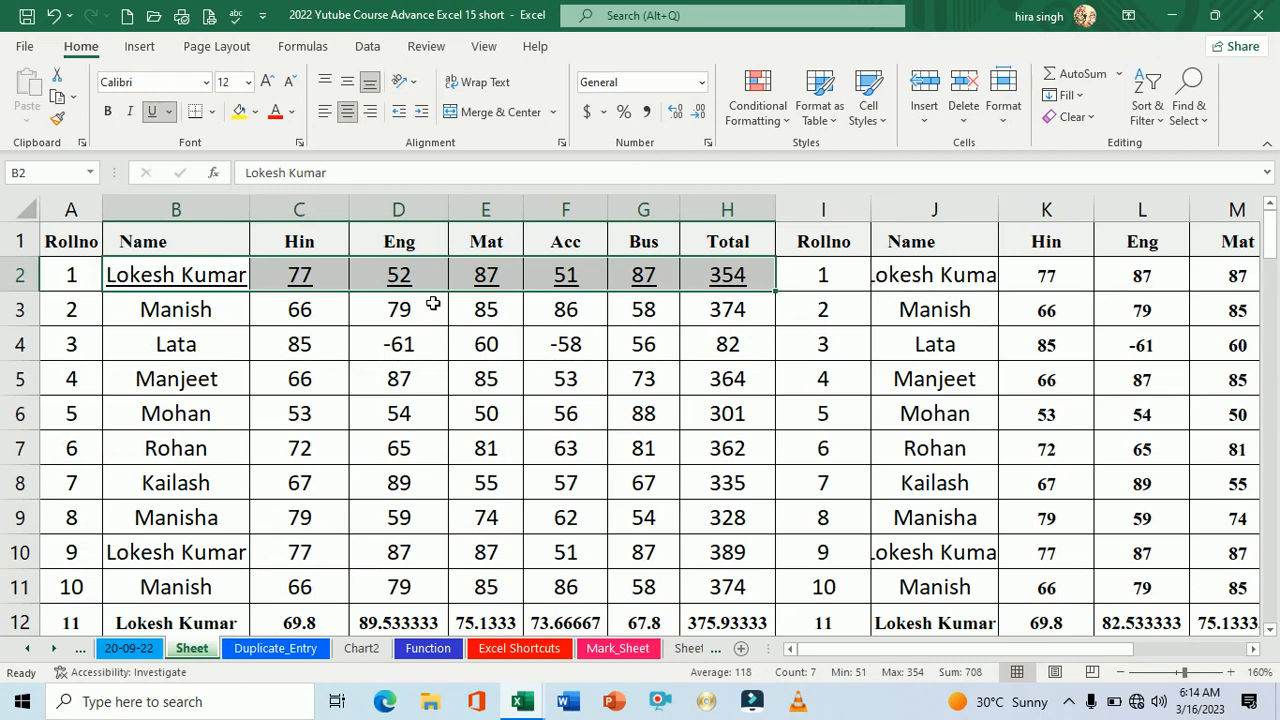
{"action": "left_click", "coordinate": [443, 381]}
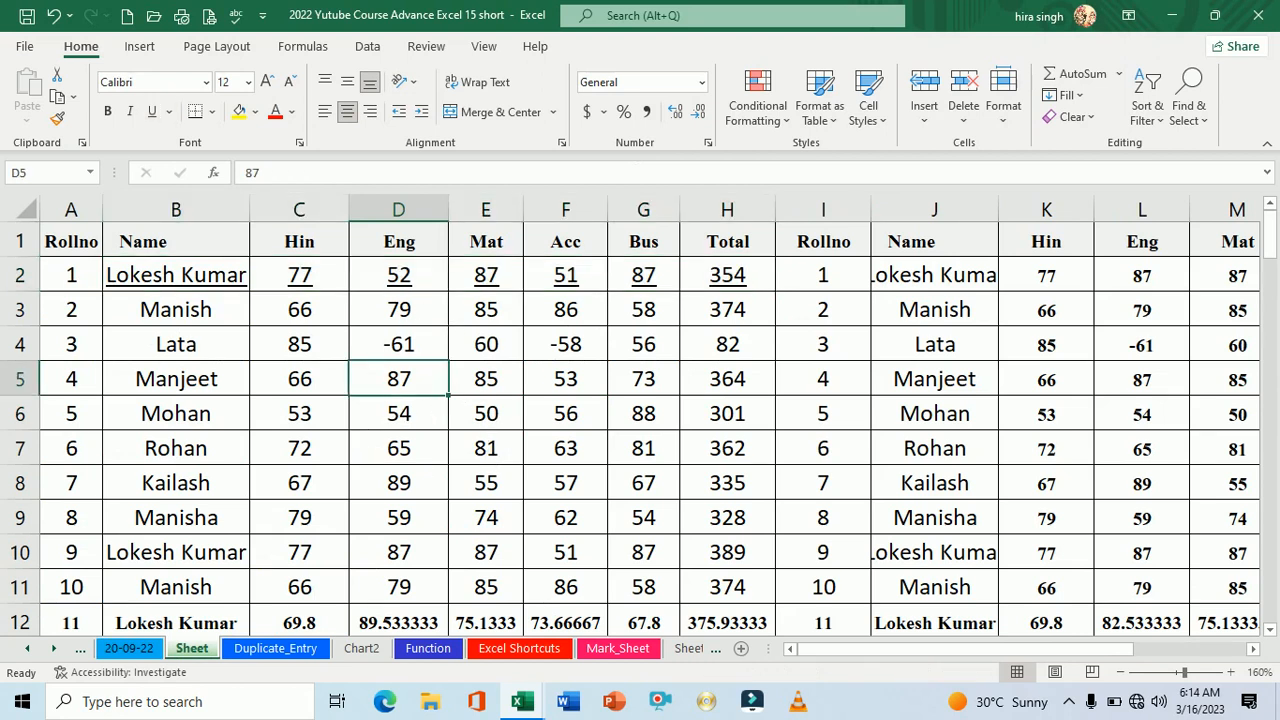
Underline the single English mark in cell D6.
{"action": "left_click", "coordinate": [413, 418]}
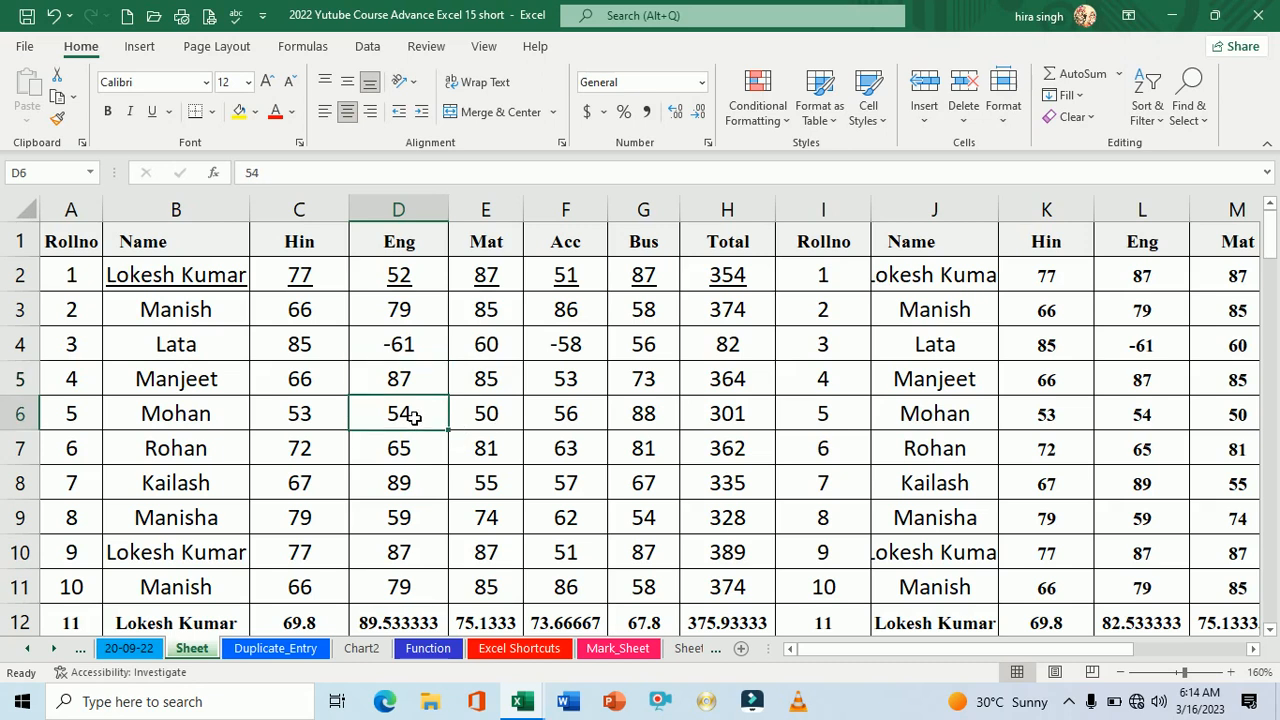
{"action": "key", "text": "ctrl+u"}
{"action": "left_click", "coordinate": [536, 418]}
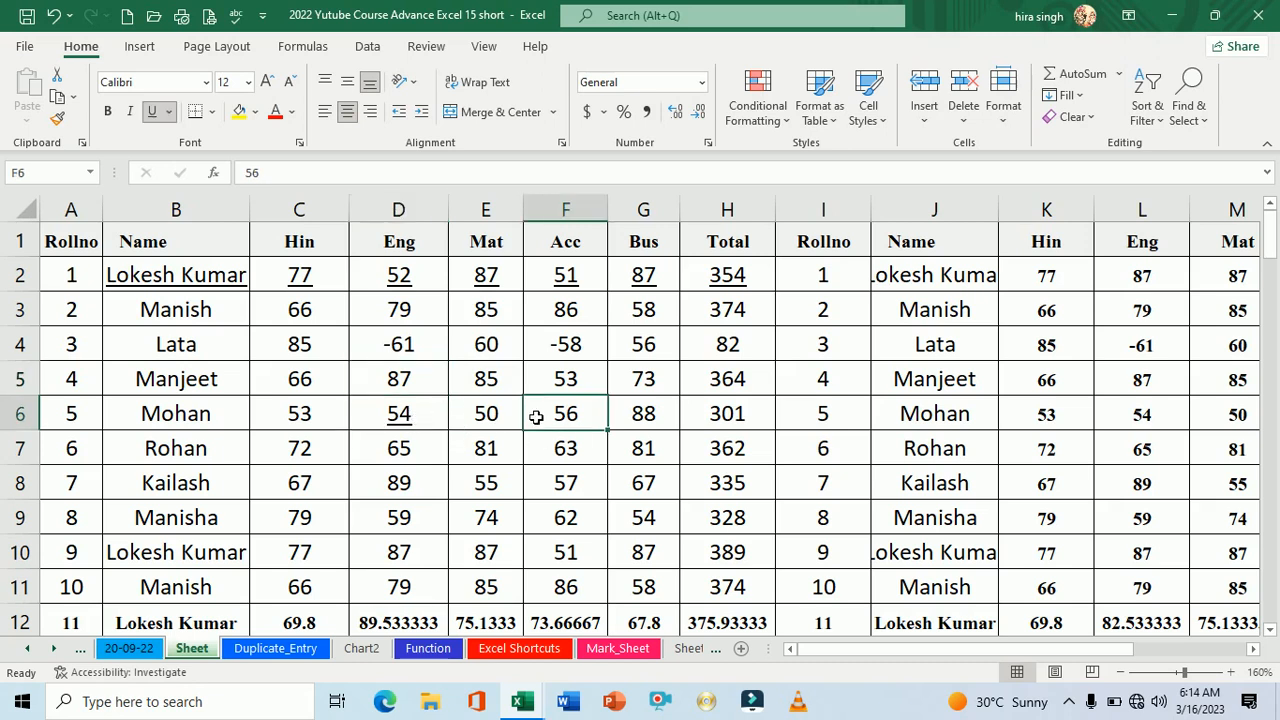
{"action": "left_click", "coordinate": [331, 408]}
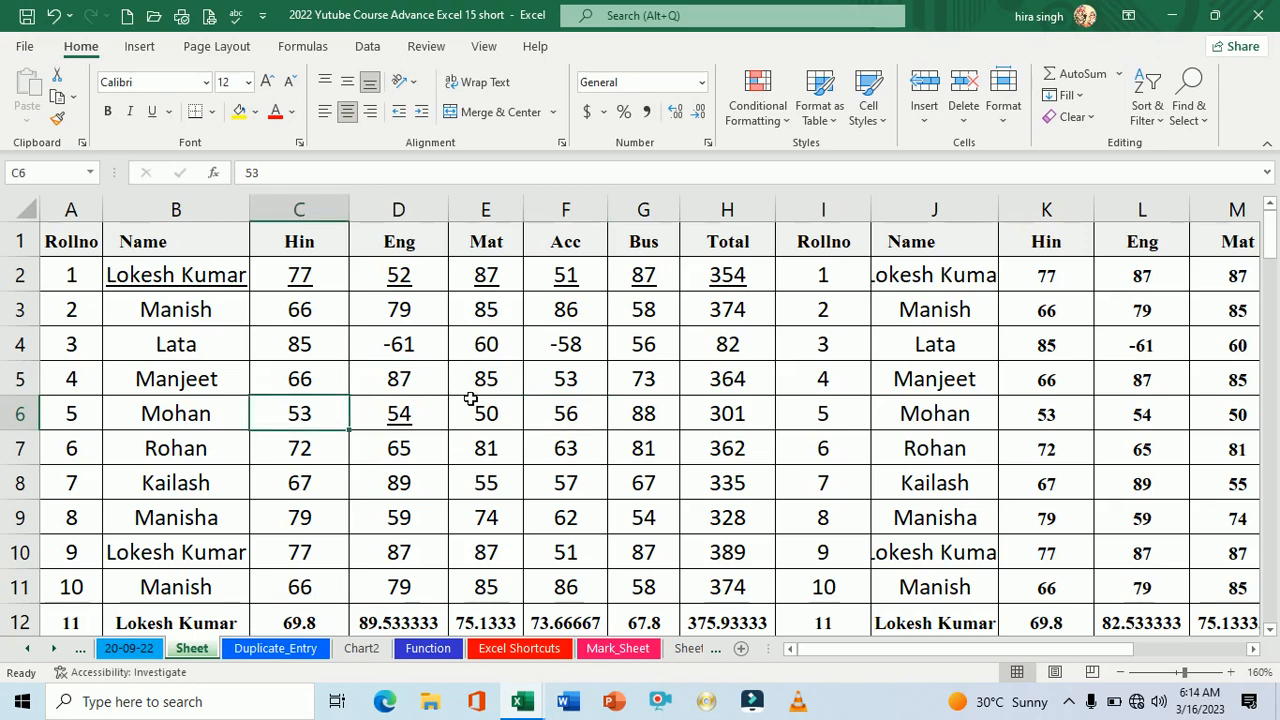
Check the strikethrough shortcut on sheet 20-09-22, return to Sheet, and set the font color of E5 to red.
{"action": "left_click", "coordinate": [130, 649]}
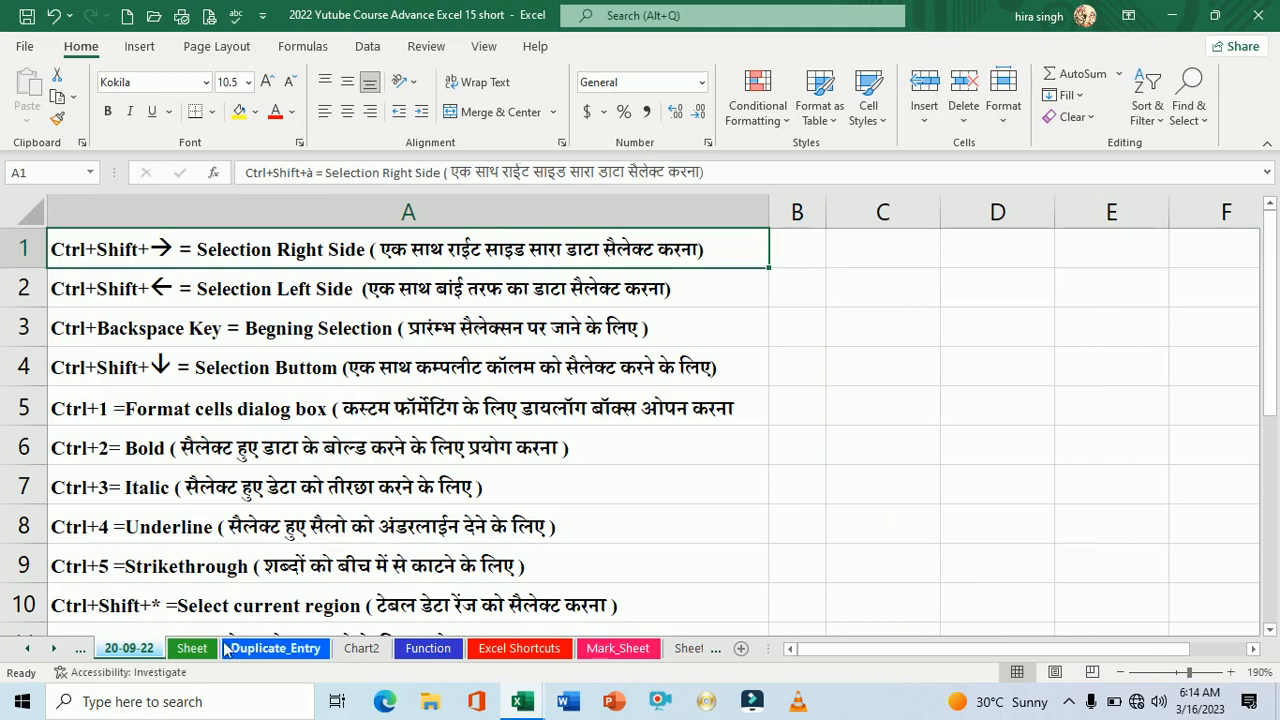
{"action": "left_click", "coordinate": [193, 650]}
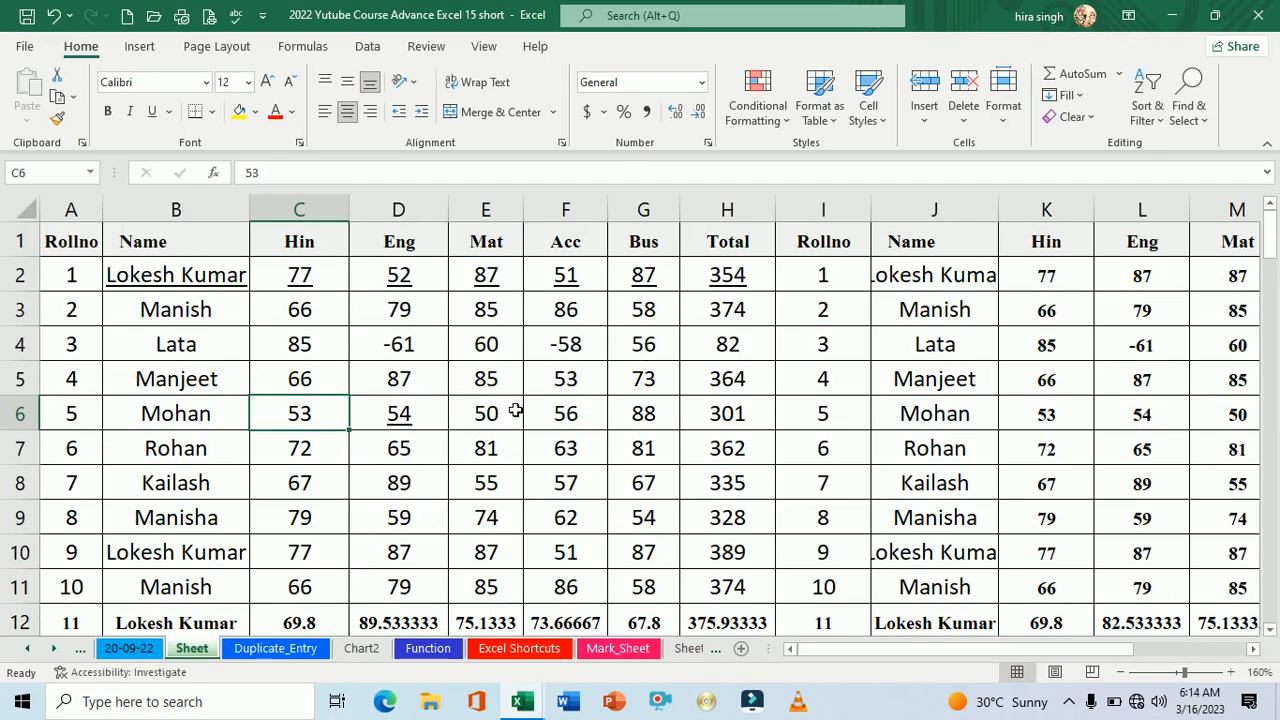
{"action": "left_click", "coordinate": [492, 381]}
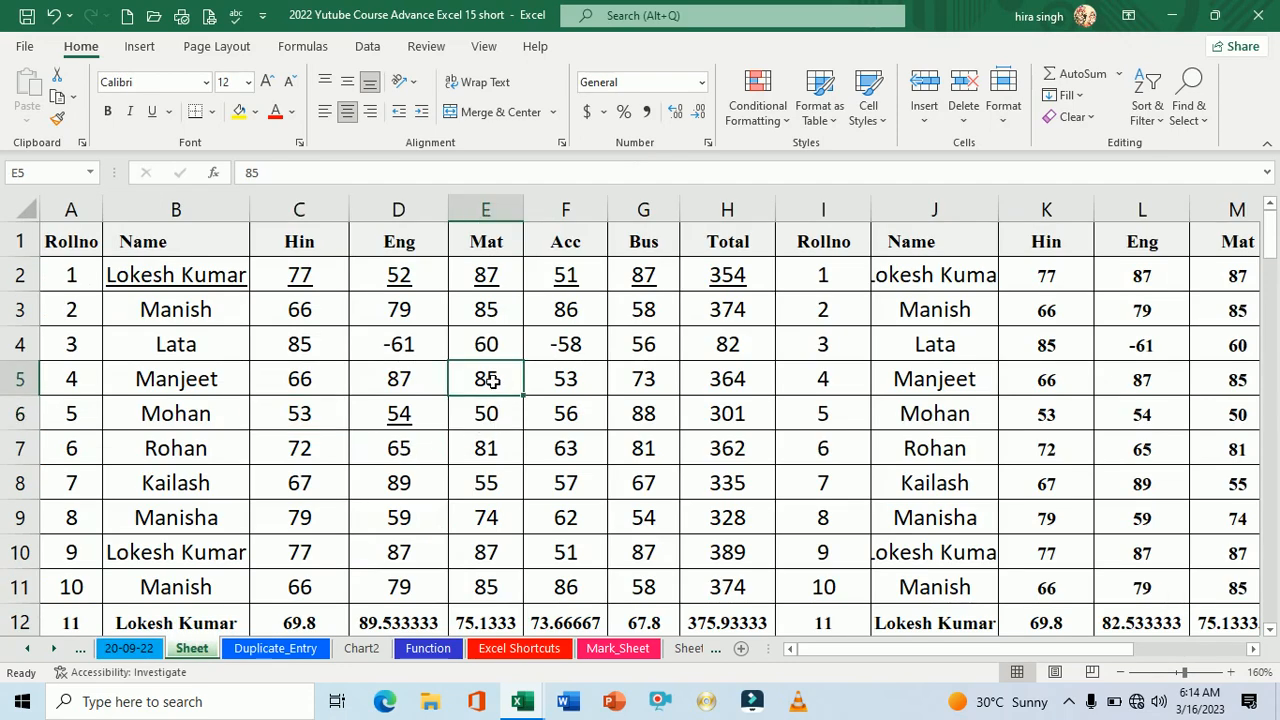
{"action": "left_click", "coordinate": [293, 116]}
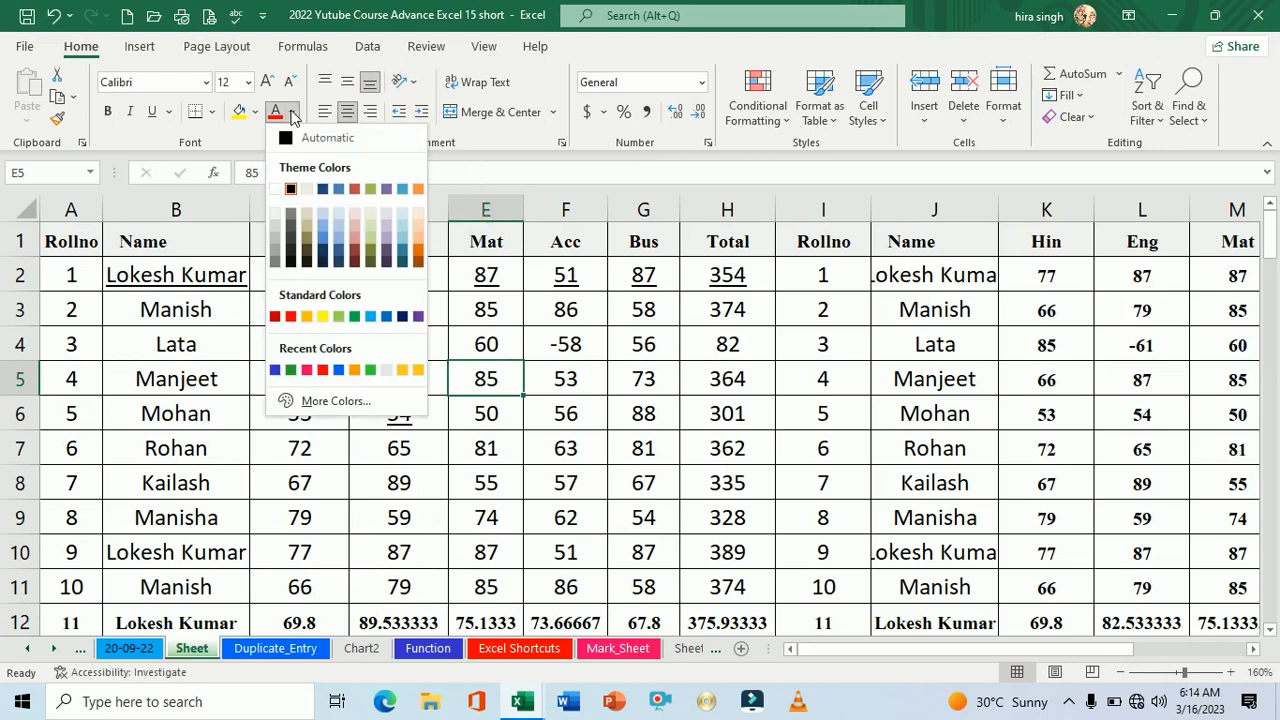
{"action": "left_click", "coordinate": [291, 317]}
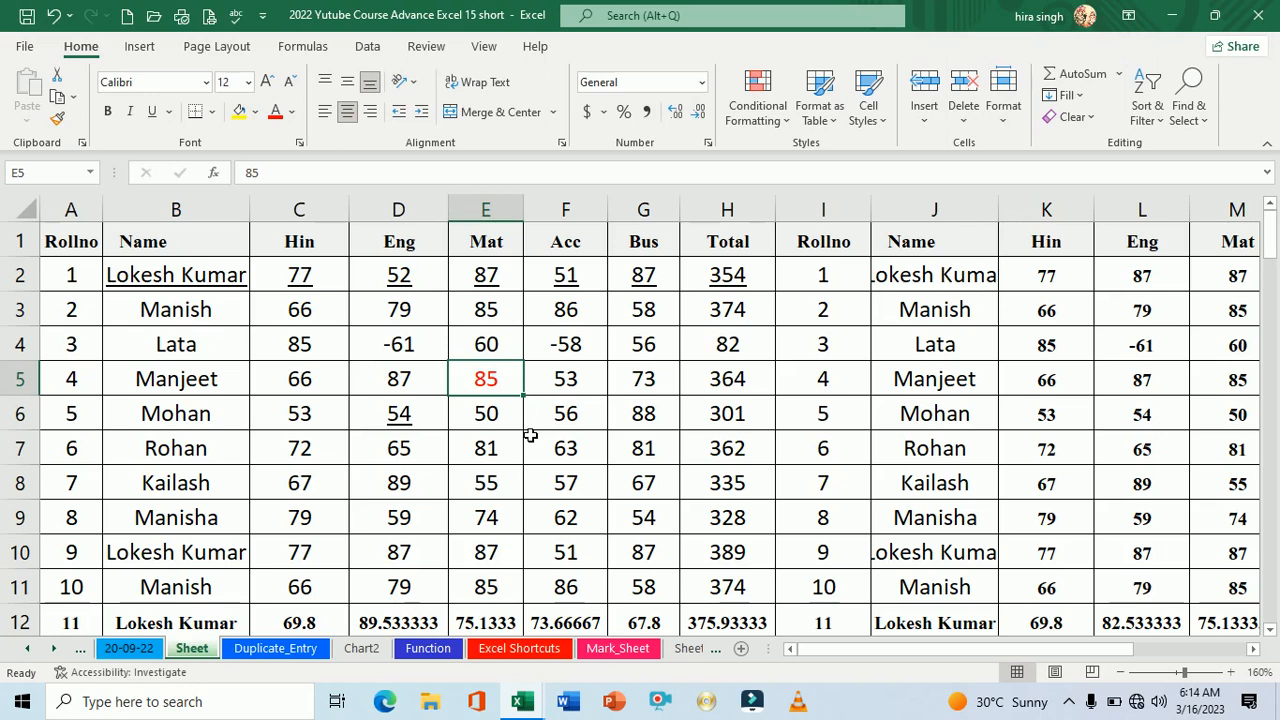
Try the Strikethrough font effect on E5 through Format Cells.
{"action": "key", "text": "ctrl+1"}
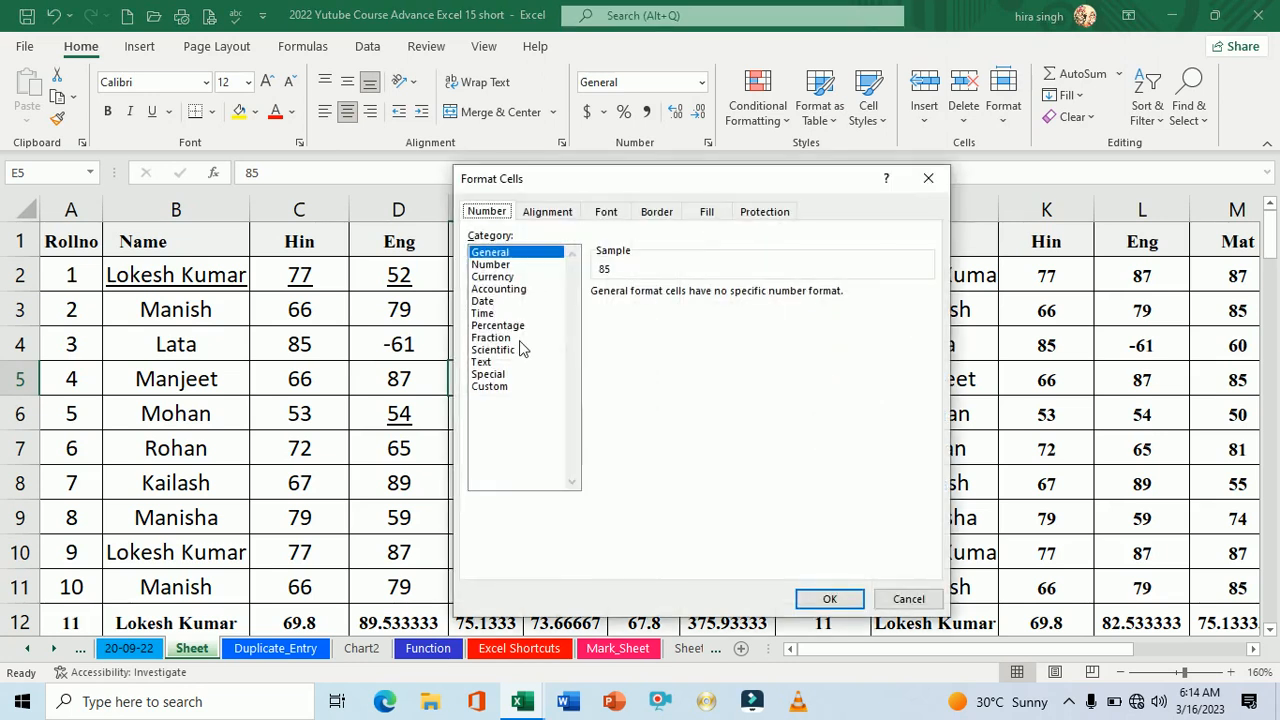
{"action": "left_click", "coordinate": [607, 214]}
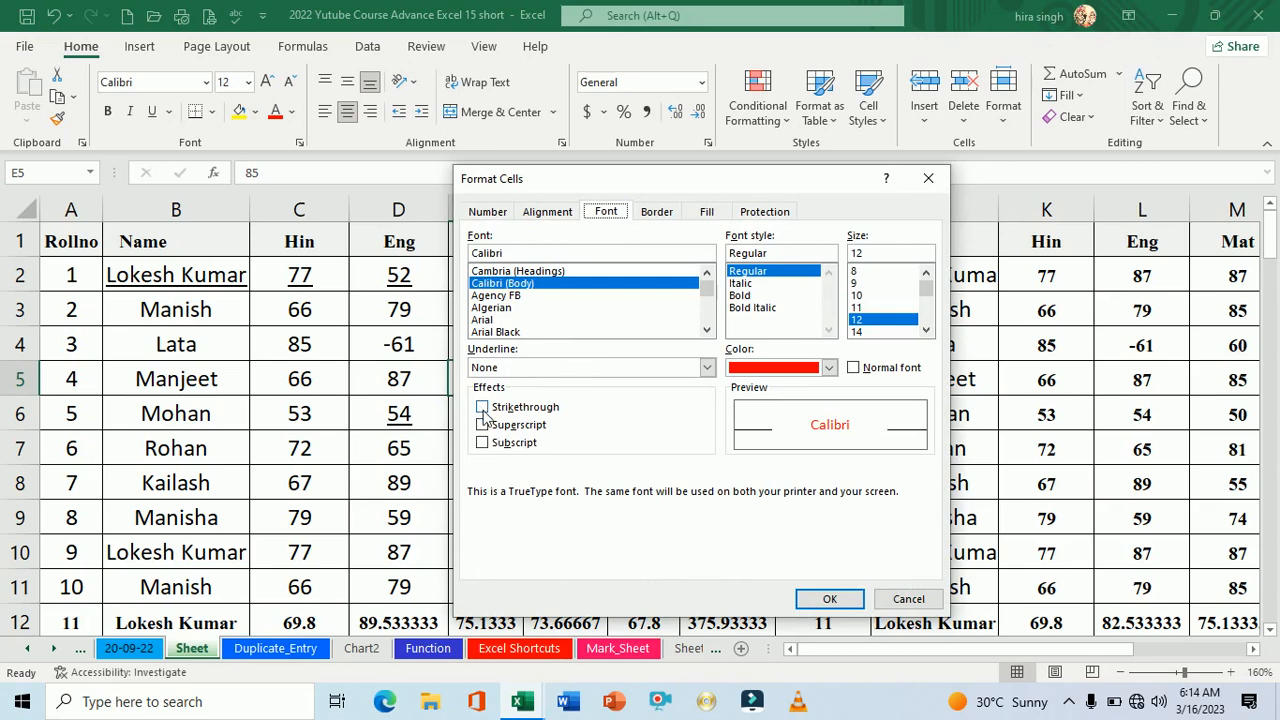
{"action": "left_click", "coordinate": [482, 408]}
{"action": "left_click", "coordinate": [828, 598]}
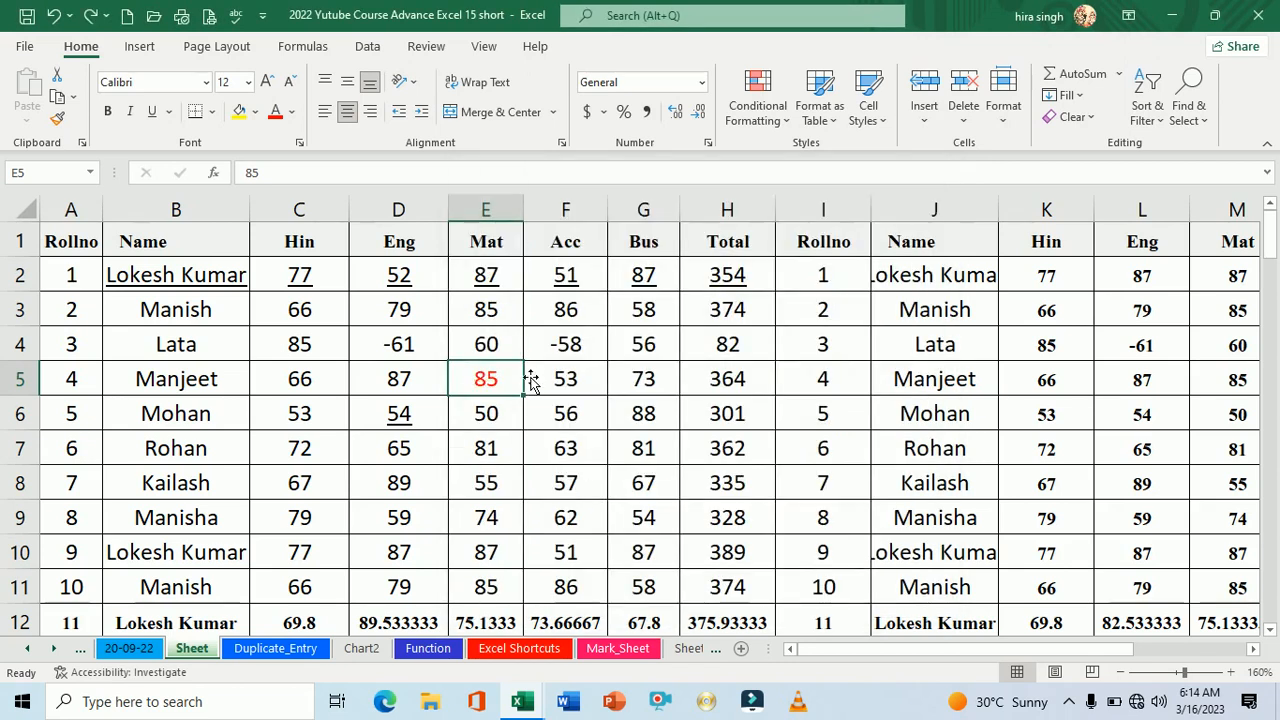
Strike through the Mat mark in E5 directly, without opening Format Cells.
{"action": "key", "text": "ctrl+5"}
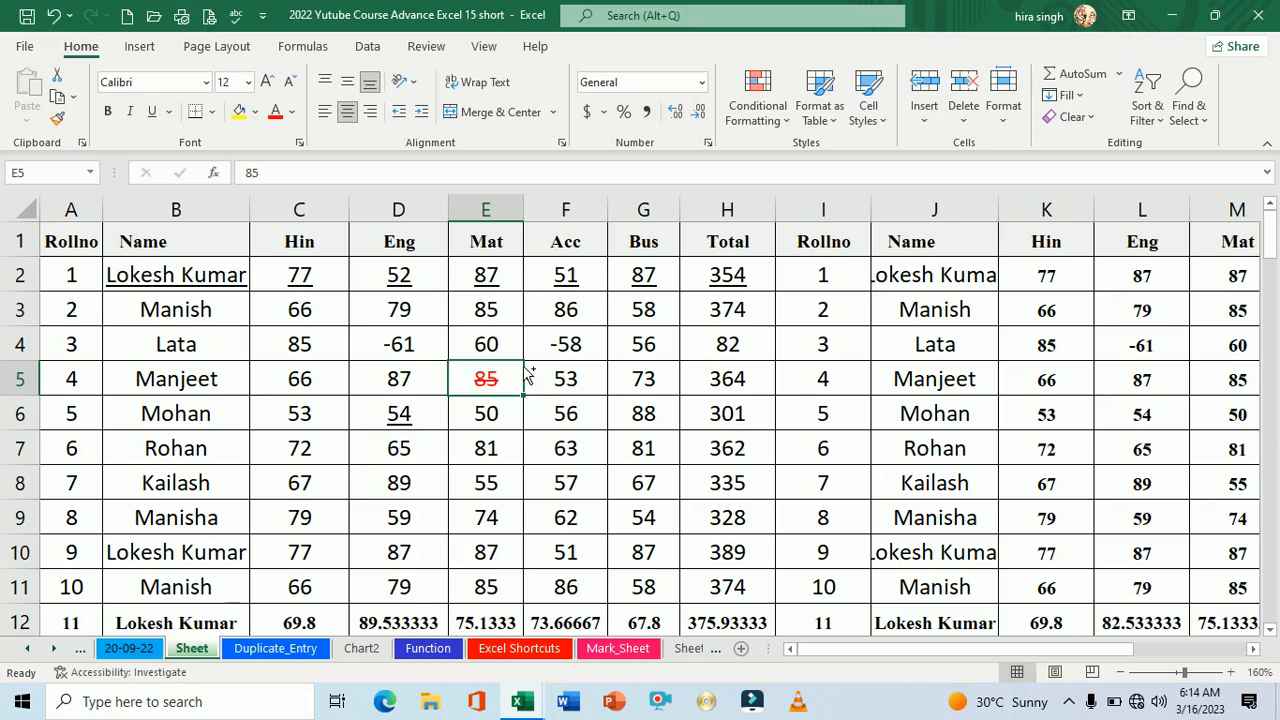
{"action": "left_click", "coordinate": [521, 461]}
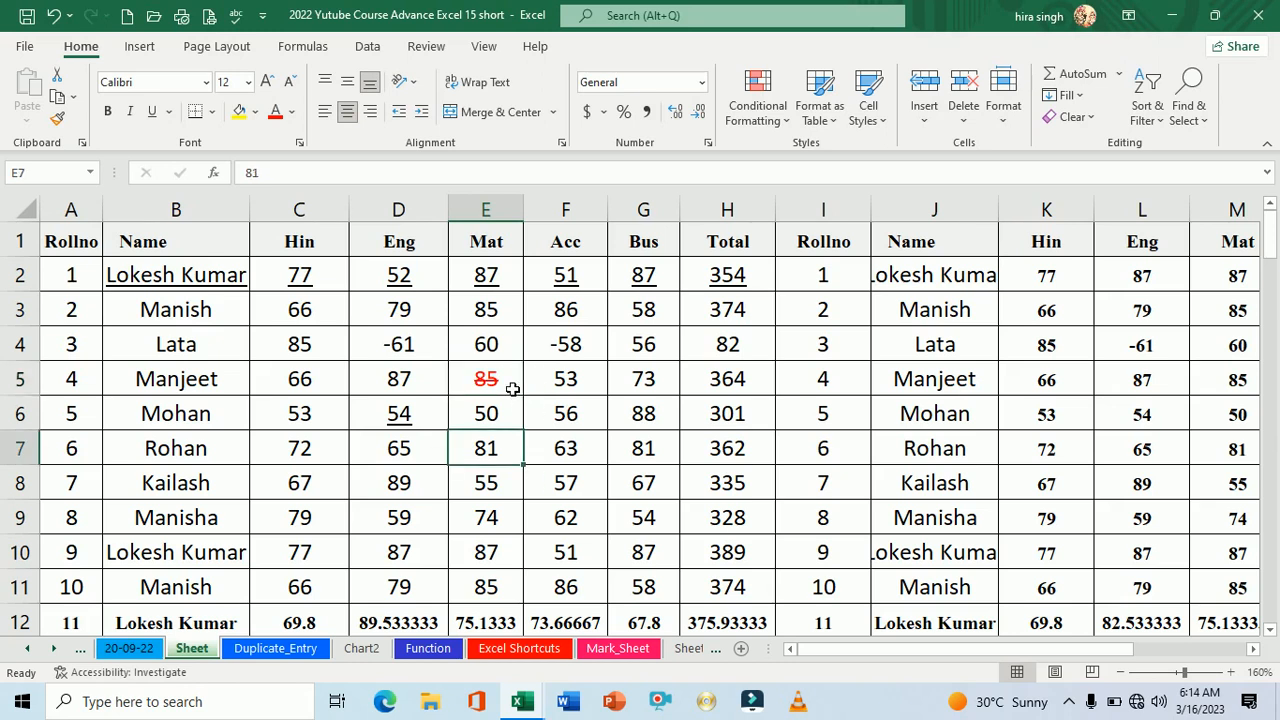
Look up the current region shortcut on sheet 20-09-22, and select the whole marks table on Sheet to inspect its extent.
{"action": "left_click", "coordinate": [512, 389]}
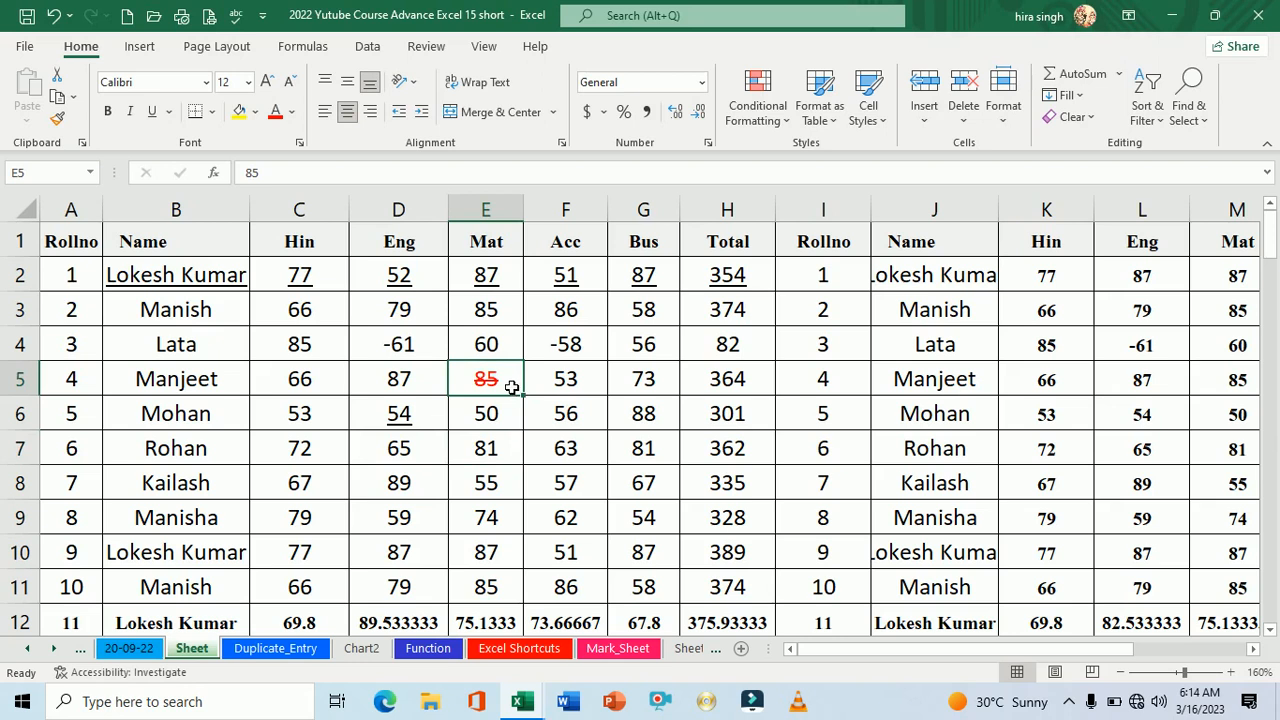
{"action": "left_click", "coordinate": [148, 649]}
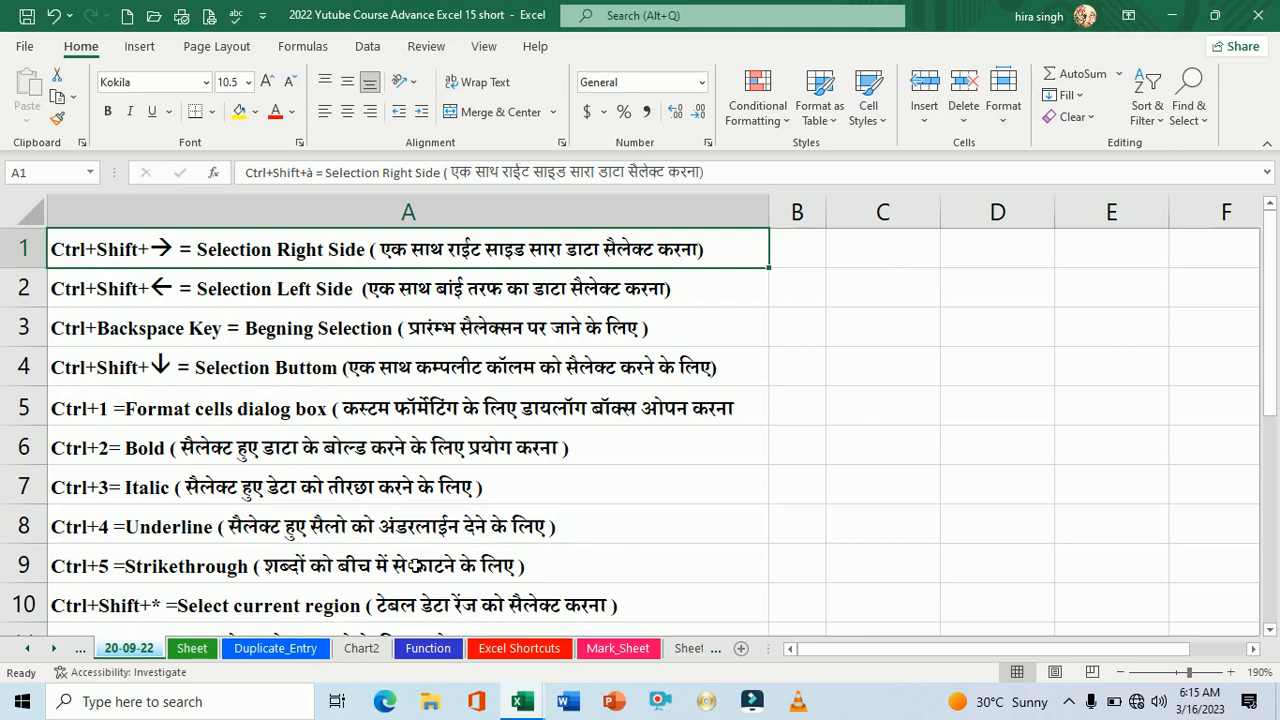
{"action": "left_click", "coordinate": [205, 649]}
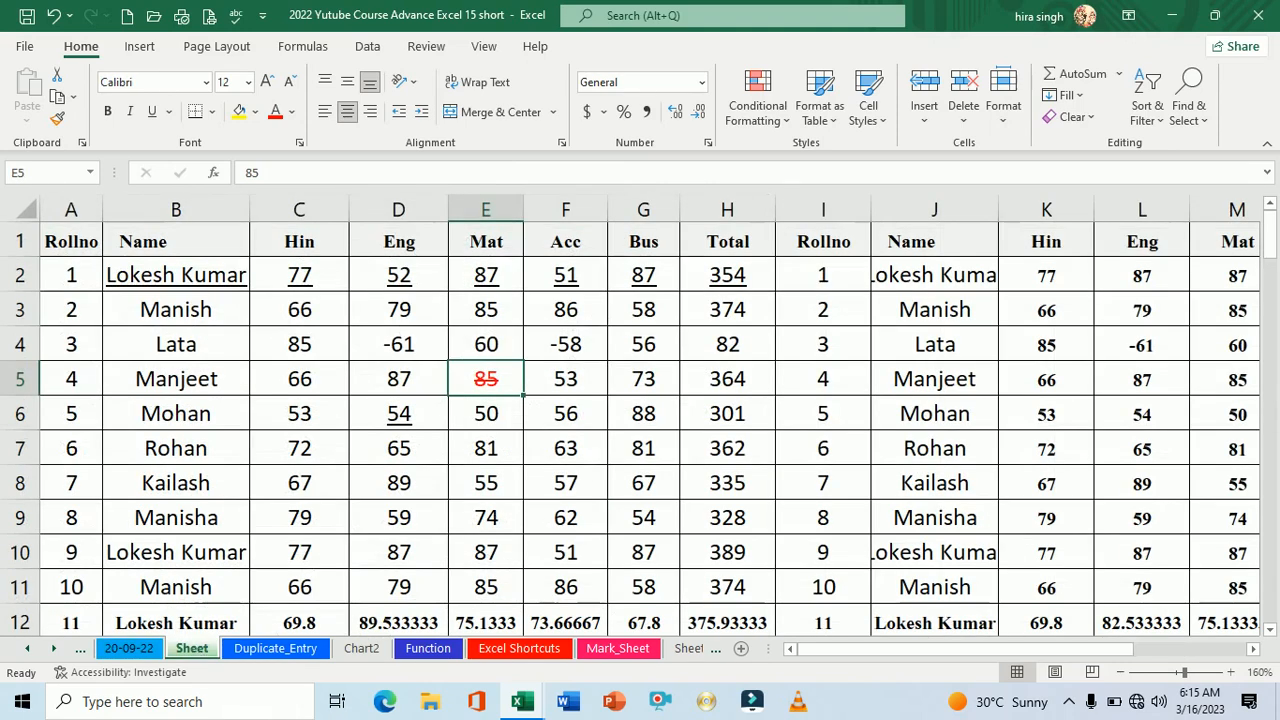
{"action": "left_click", "coordinate": [495, 452]}
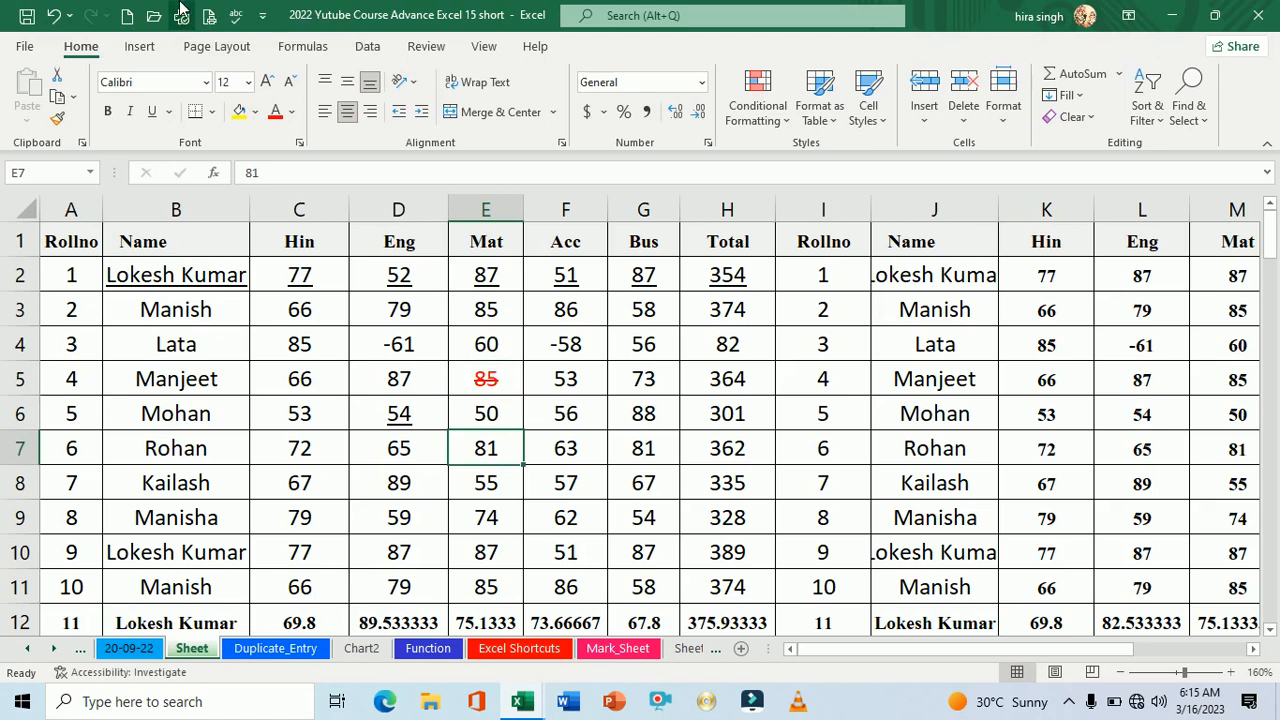
{"action": "key", "text": "ctrl+a"}
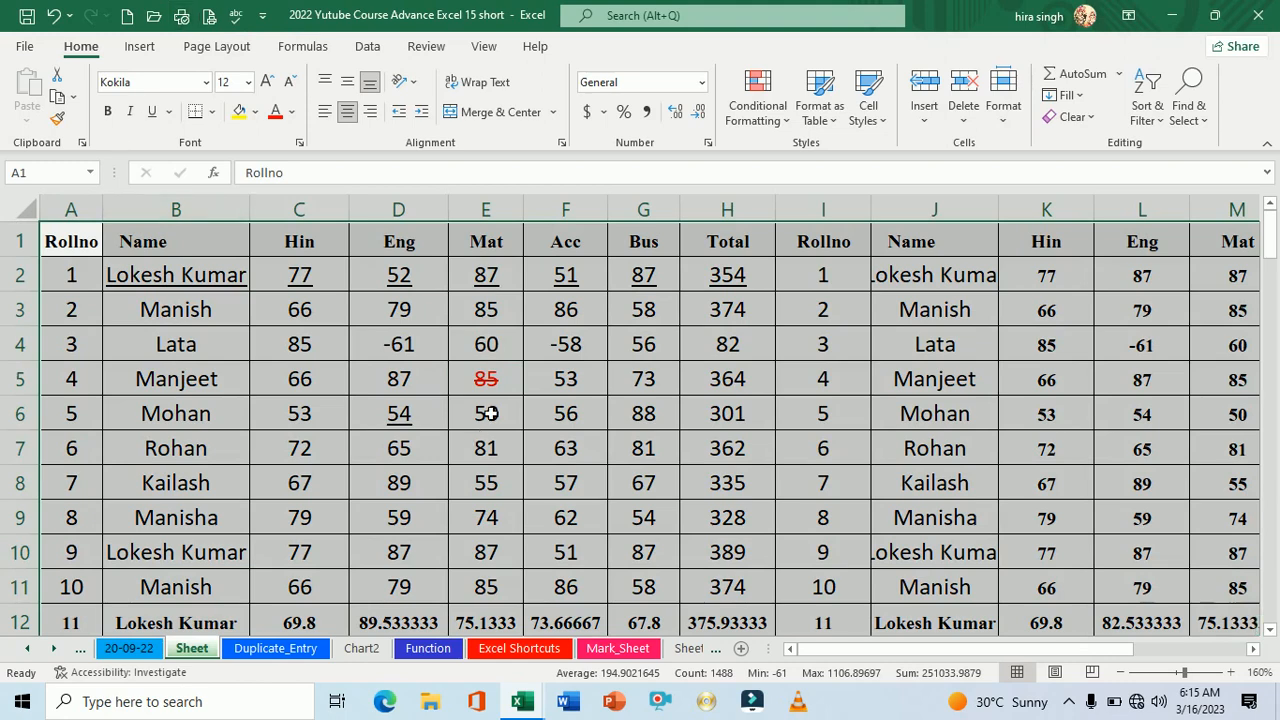
{"action": "scroll", "coordinate": [493, 416], "scroll_direction": "down", "scroll_amount": 3}
{"action": "scroll", "coordinate": [493, 416], "scroll_direction": "down", "scroll_amount": 6}
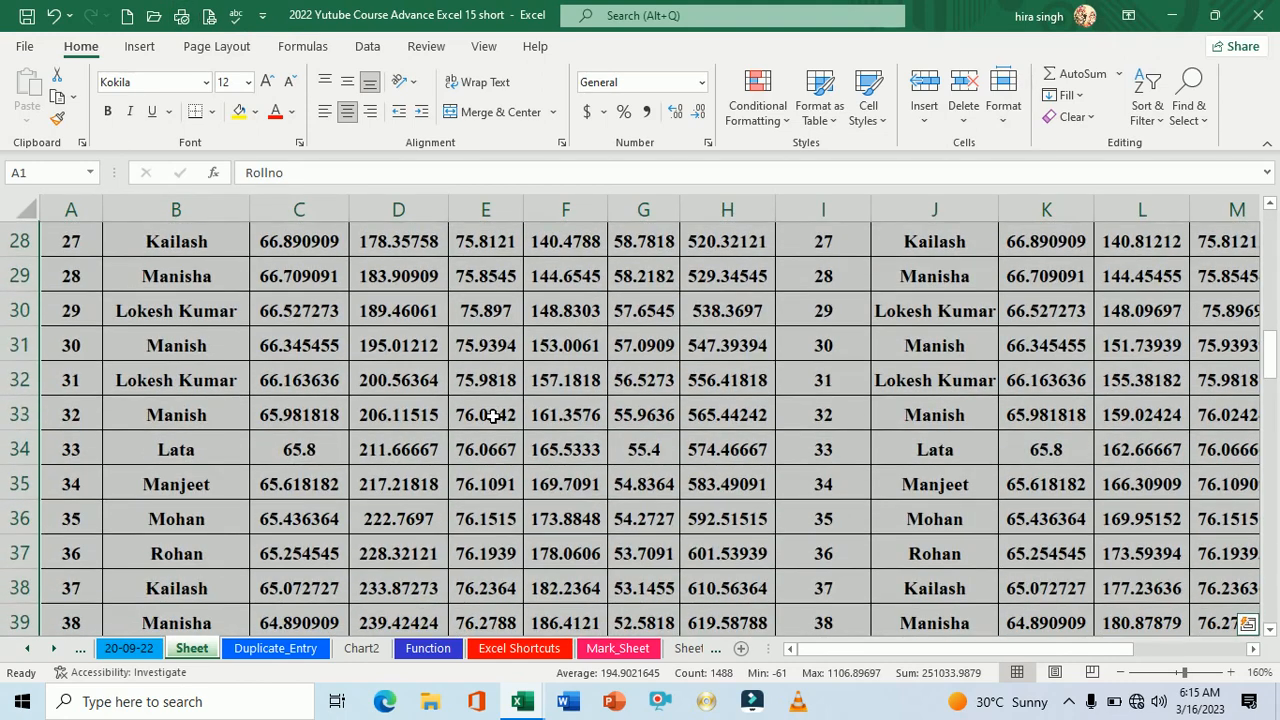
{"action": "scroll", "coordinate": [485, 418], "scroll_direction": "up", "scroll_amount": 4}
{"action": "scroll", "coordinate": [485, 418], "scroll_direction": "up", "scroll_amount": 5}
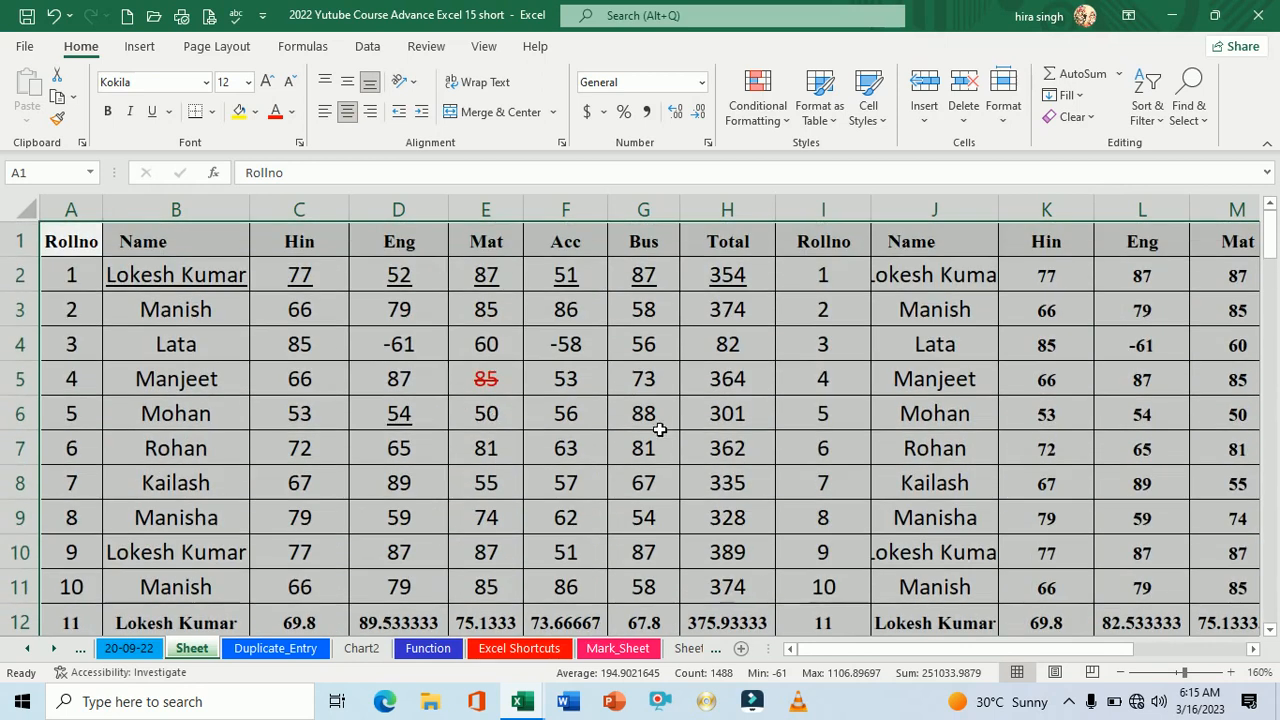
{"action": "left_click", "coordinate": [591, 425]}
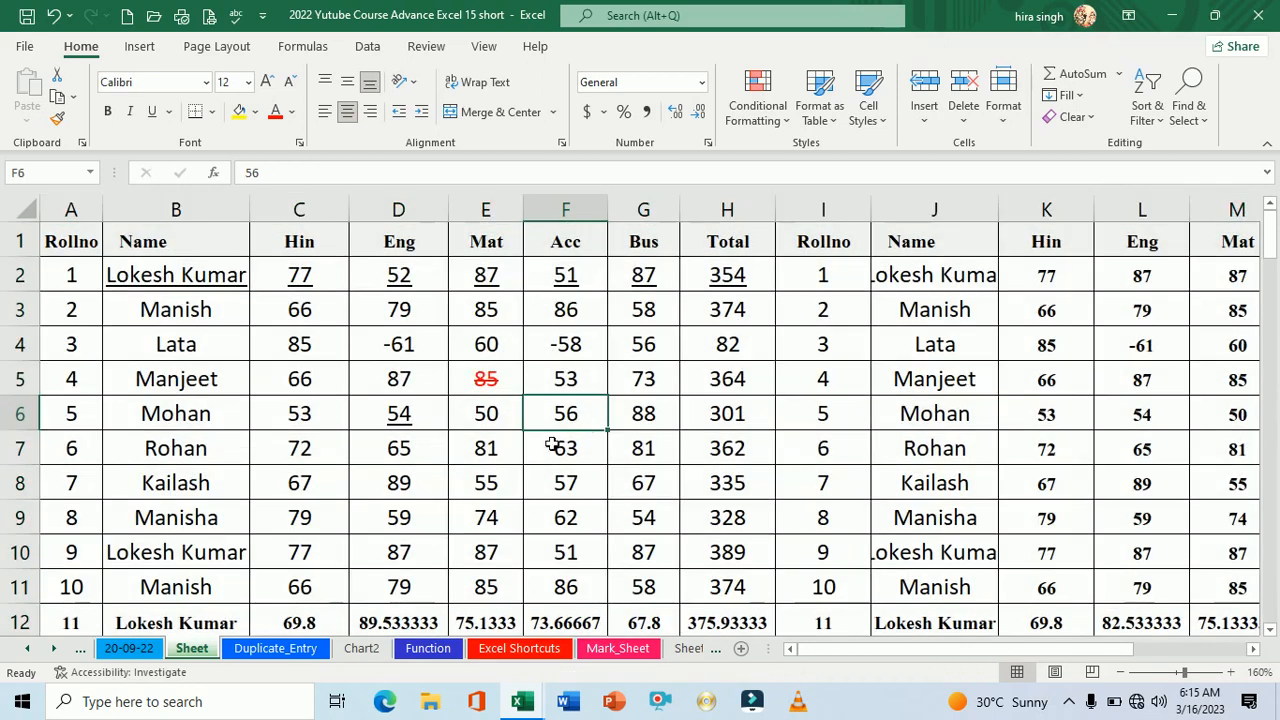
Look up the Cut shortcut in row 11 of sheet 20-09-22 and return to the marks table on Sheet.
{"action": "left_click", "coordinate": [140, 652]}
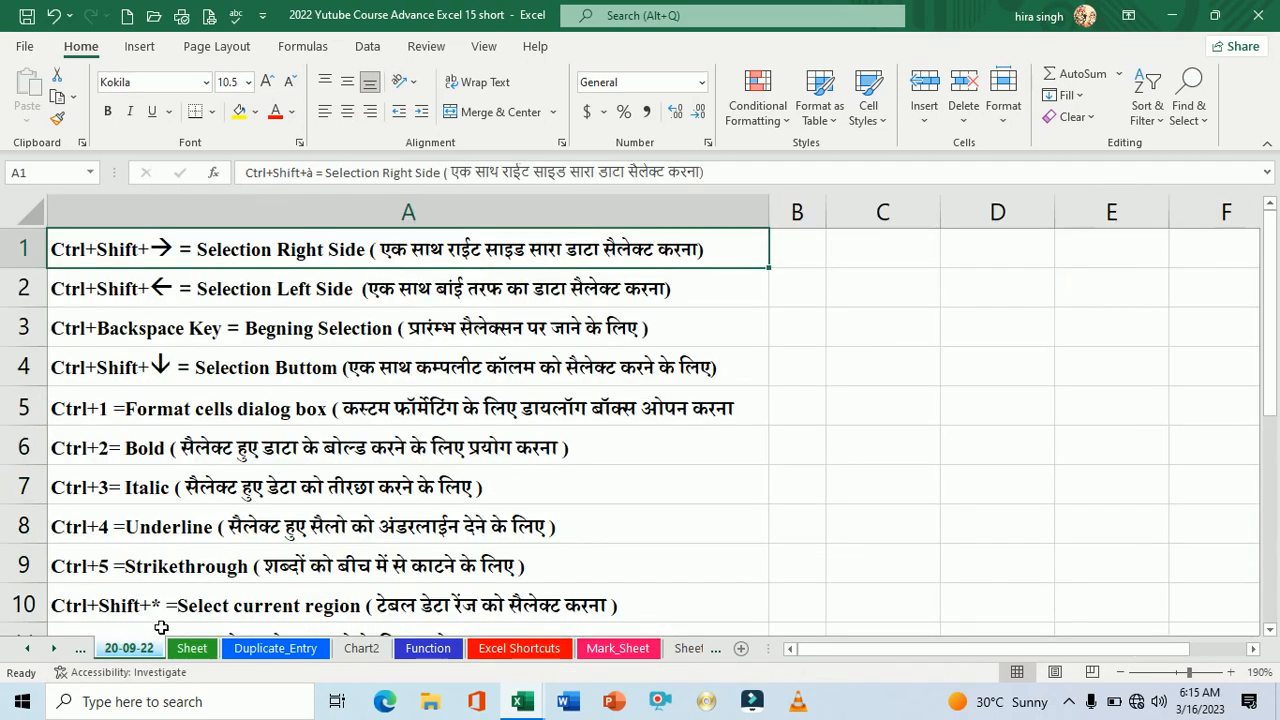
{"action": "scroll", "coordinate": [248, 568], "scroll_direction": "down", "scroll_amount": 2}
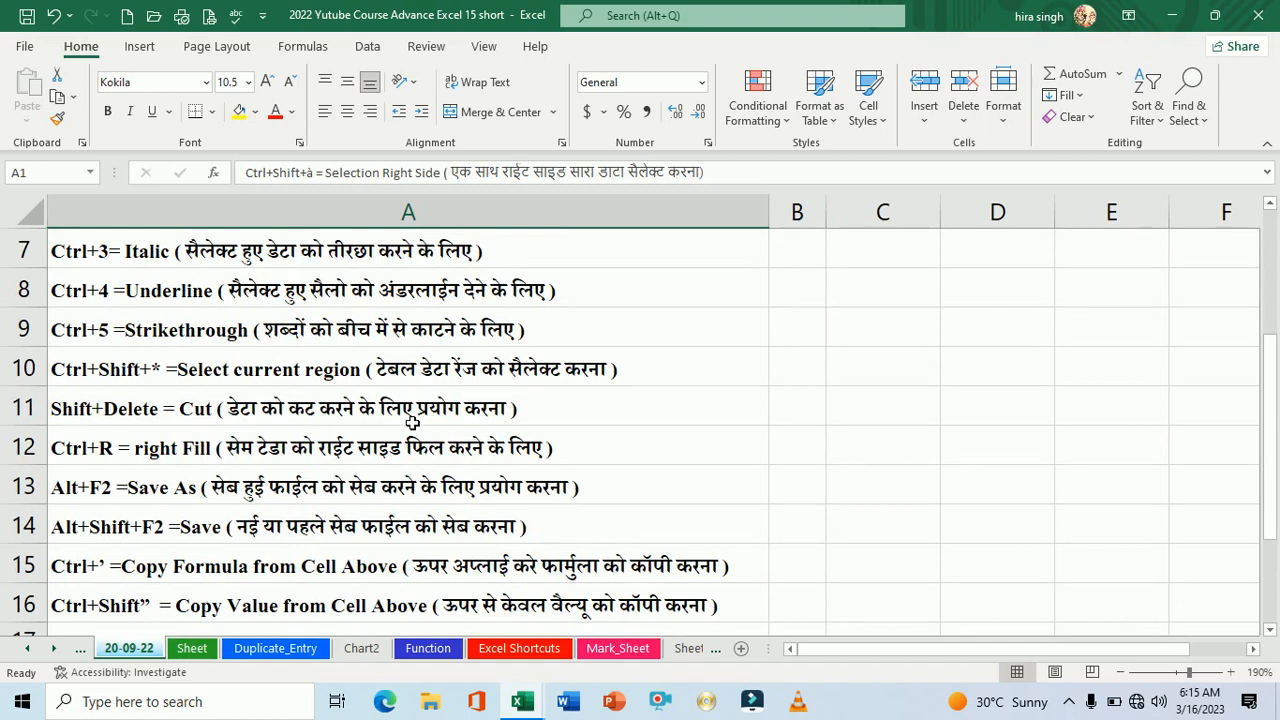
{"action": "left_click", "coordinate": [192, 648]}
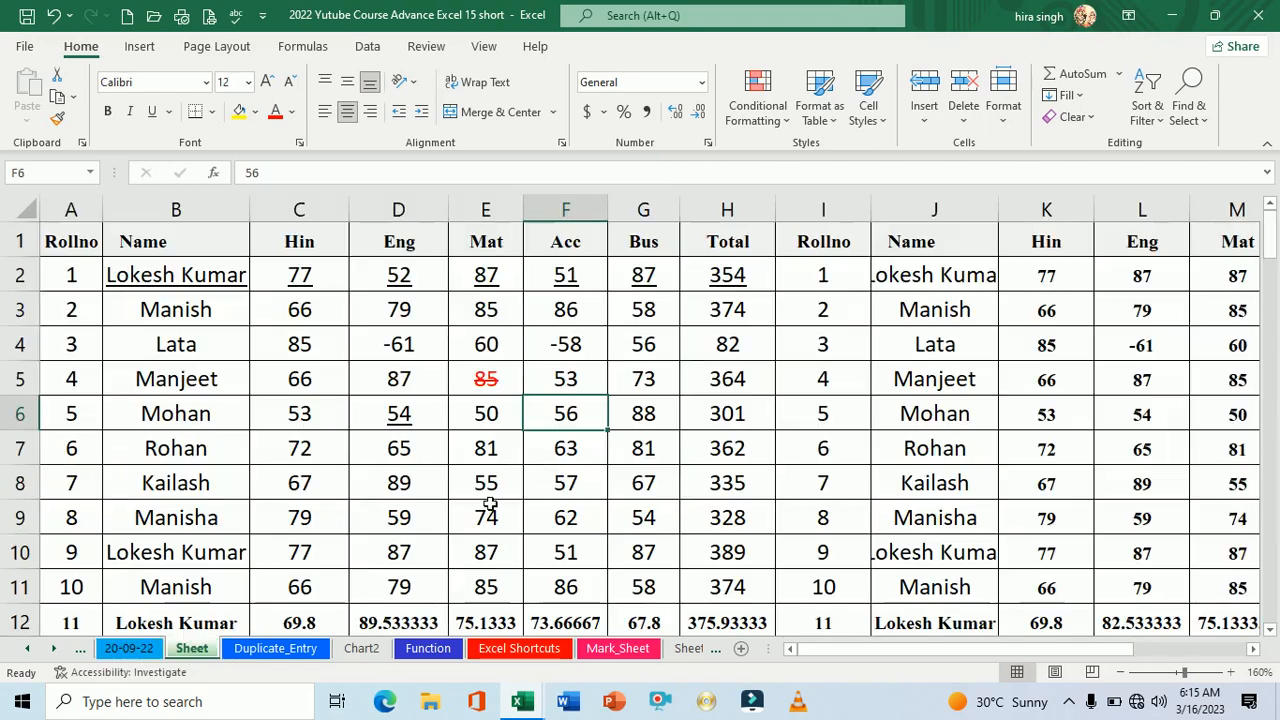
{"action": "scroll", "coordinate": [608, 485], "scroll_direction": "down", "scroll_amount": 1}
{"action": "scroll", "coordinate": [590, 486], "scroll_direction": "down", "scroll_amount": 6}
{"action": "scroll", "coordinate": [560, 495], "scroll_direction": "up", "scroll_amount": 6}
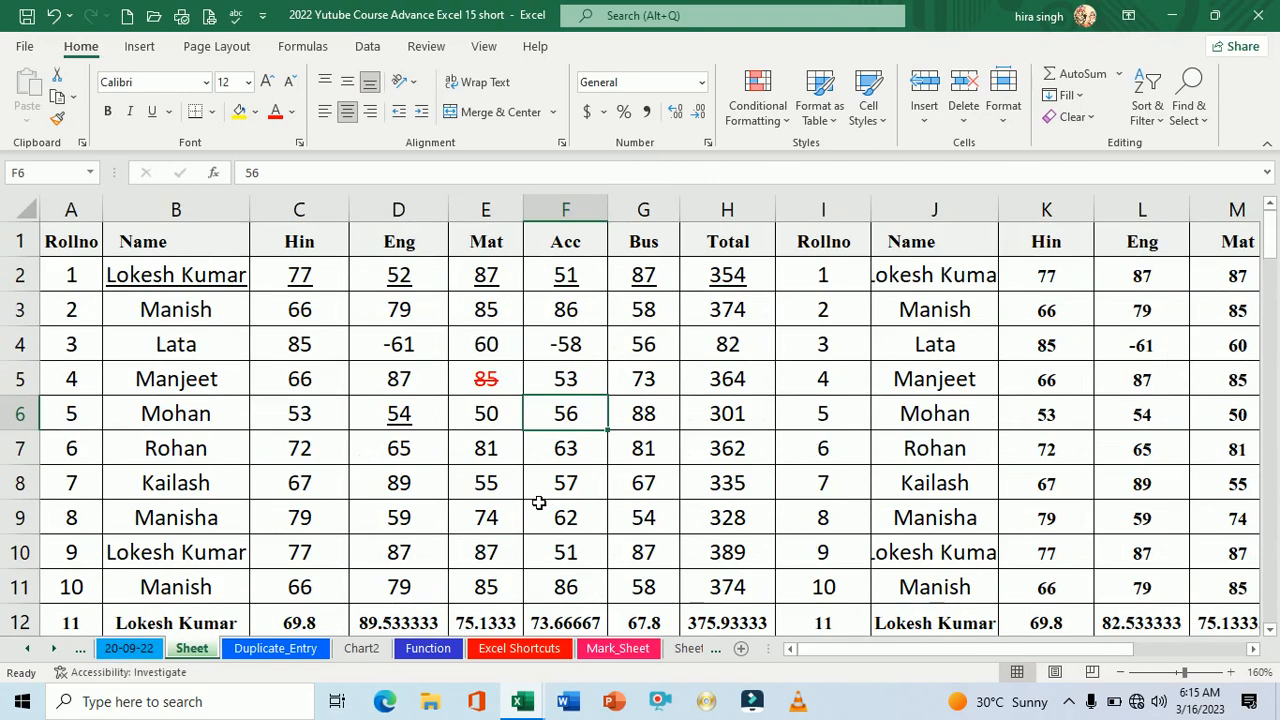
Undo the earlier formatting, edits and added data on Sheet, back to the original marks table in columns A to H.
{"action": "key", "text": "ctrl+z"}
{"action": "key", "text": "ctrl+z"}
{"action": "key", "text": "ctrl+z"}
{"action": "key", "text": "ctrl+z"}
{"action": "key", "text": "ctrl+z"}
{"action": "key", "text": "ctrl+z"}
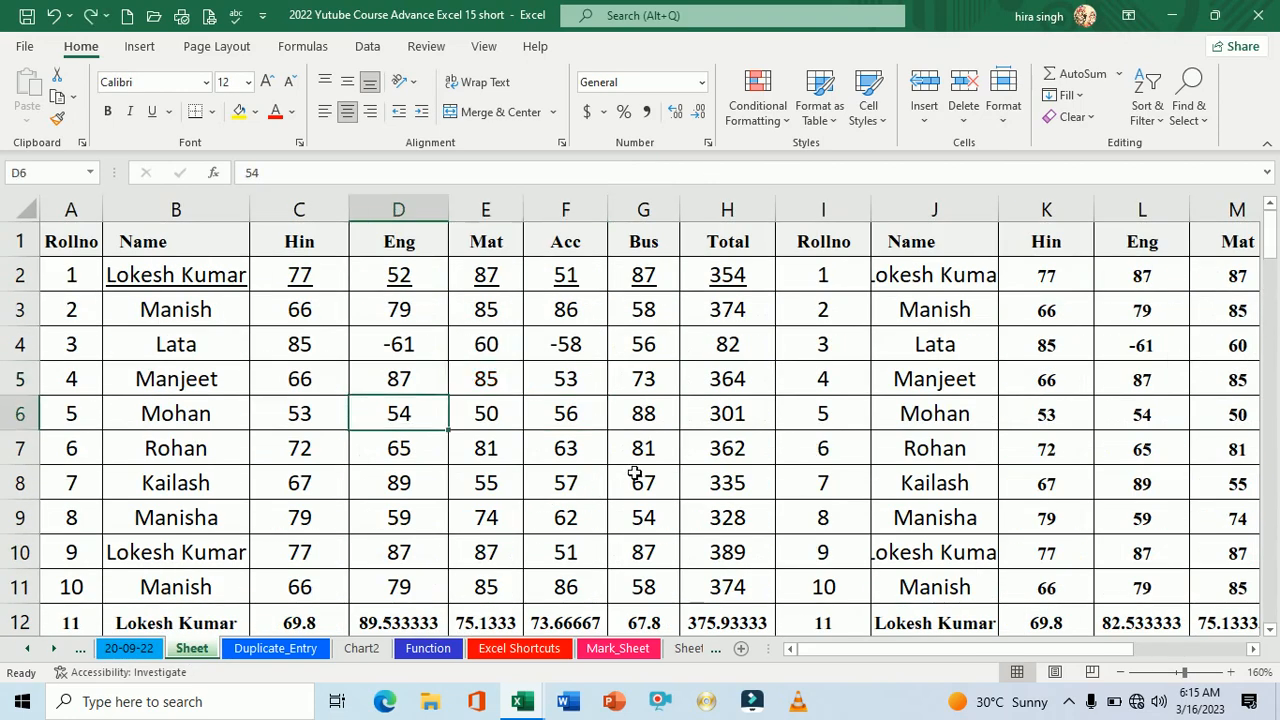
{"action": "key", "text": "ctrl+z"}
{"action": "key", "text": "ctrl+z"}
{"action": "key", "text": "ctrl+z"}
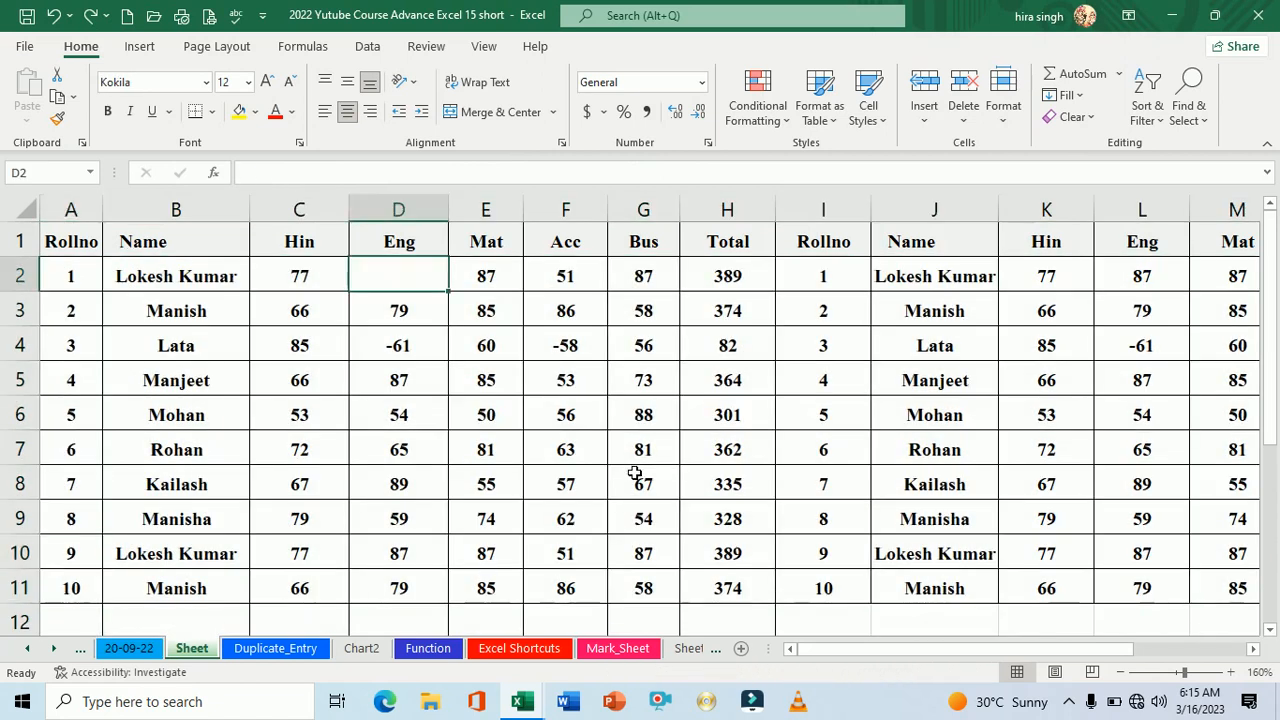
{"action": "key", "text": "ctrl+Page_Up"}
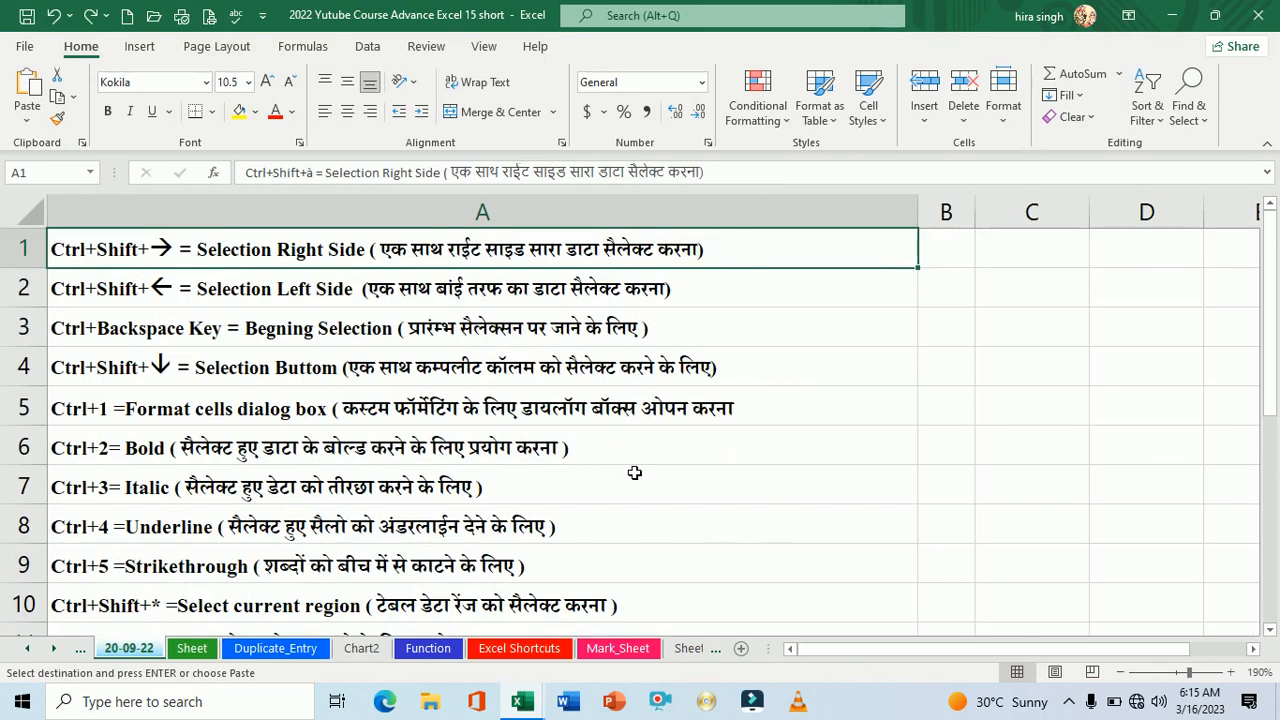
{"action": "left_click", "coordinate": [205, 646]}
Cut the Total column H1:H12, paste it at J1, and undo the move.
{"action": "left_click", "coordinate": [765, 345]}
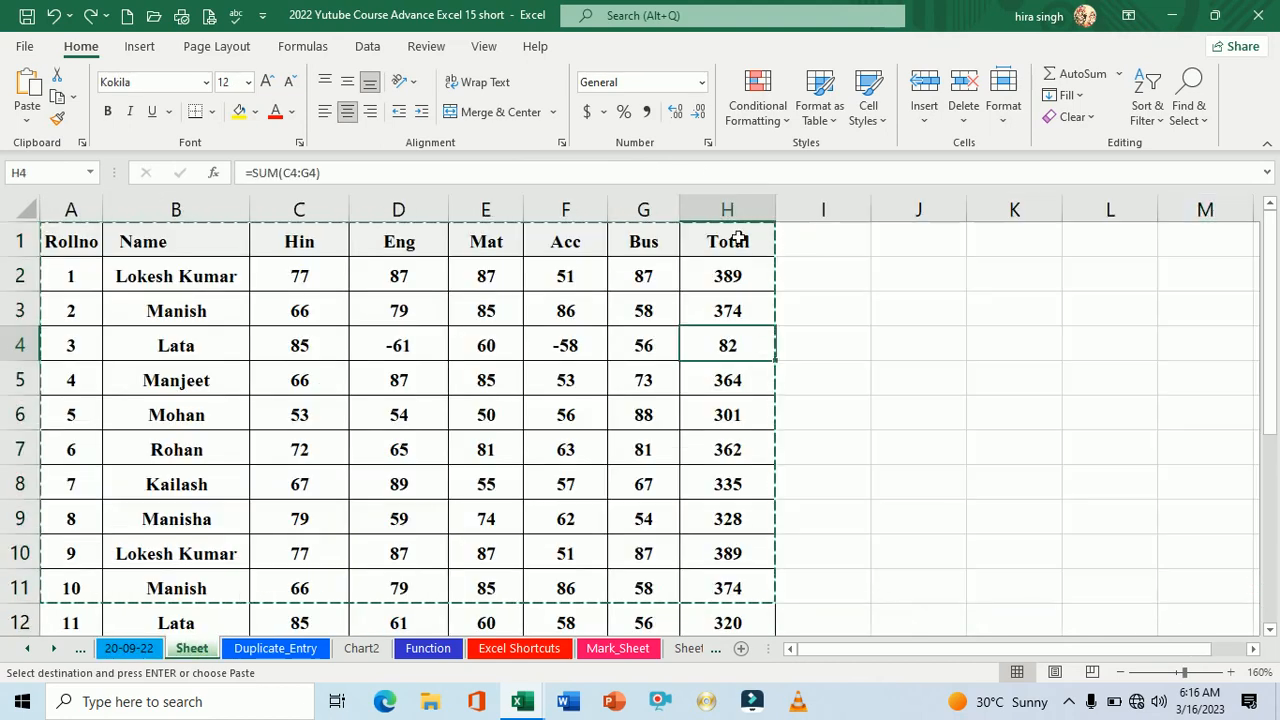
{"action": "left_click_drag", "start_coordinate": [738, 238], "coordinate": [745, 627]}
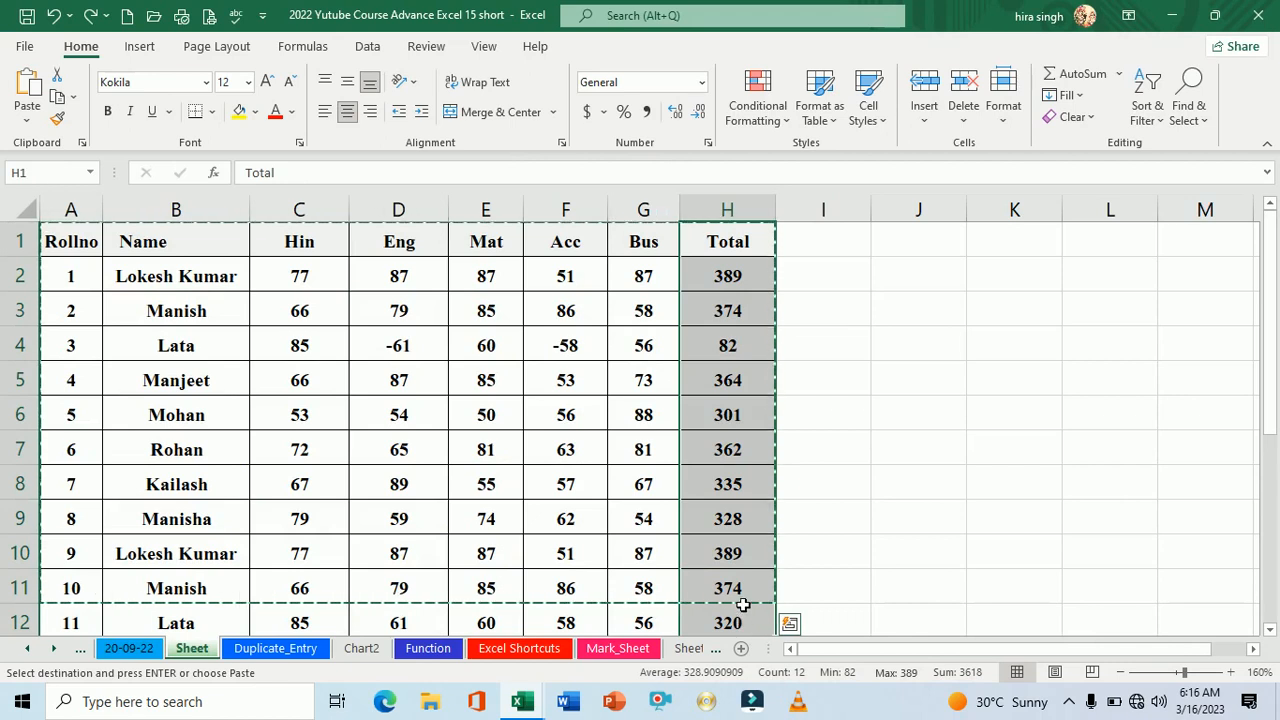
{"action": "key", "text": "ctrl+c"}
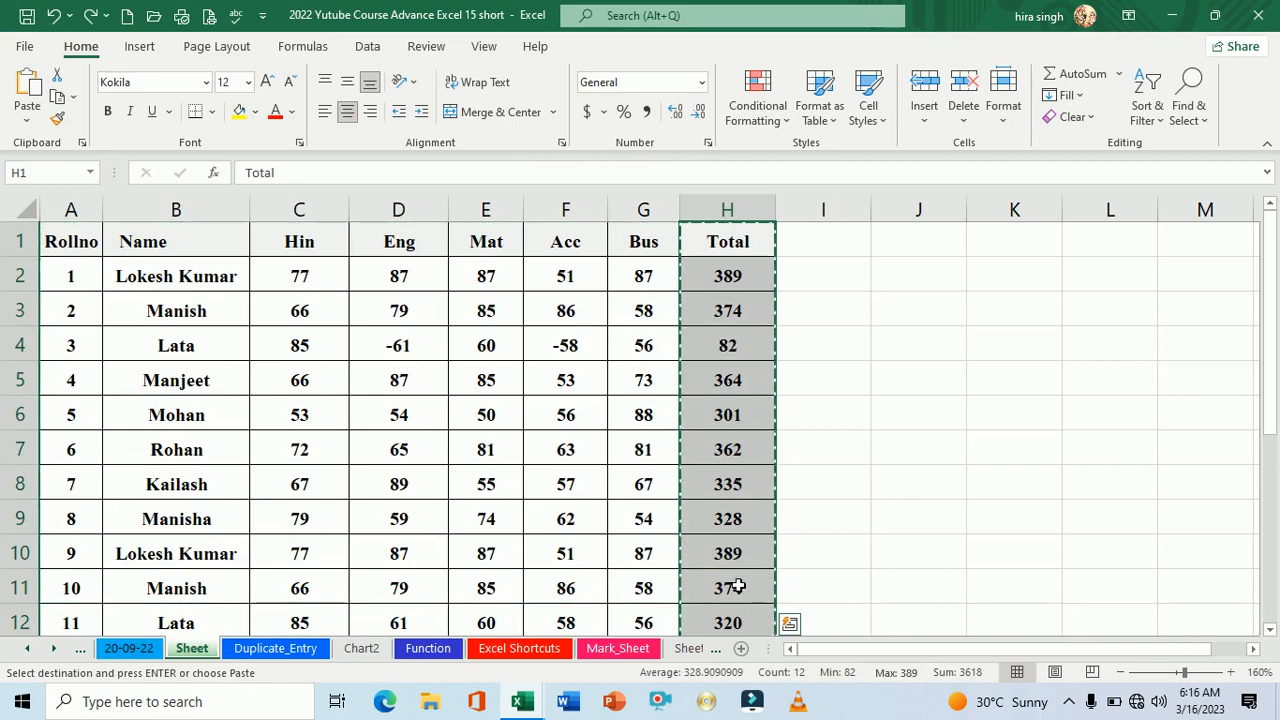
{"action": "left_click", "coordinate": [909, 255]}
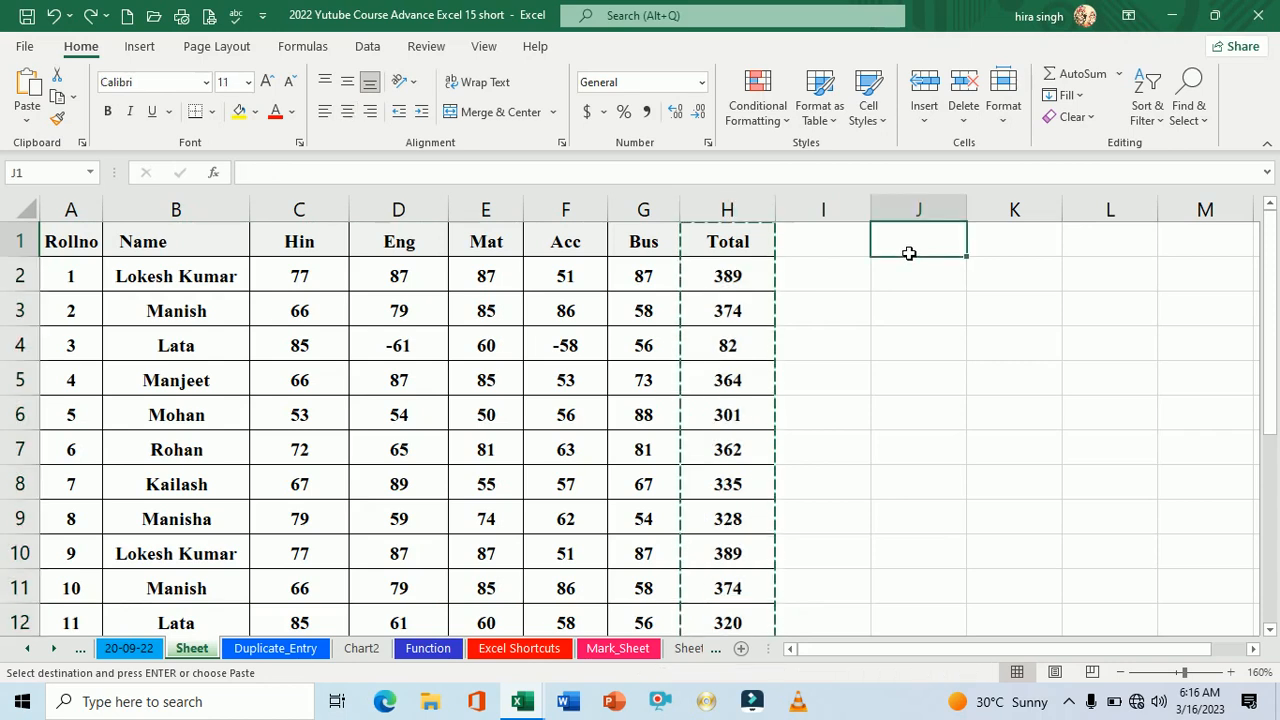
{"action": "key", "text": "ctrl+v"}
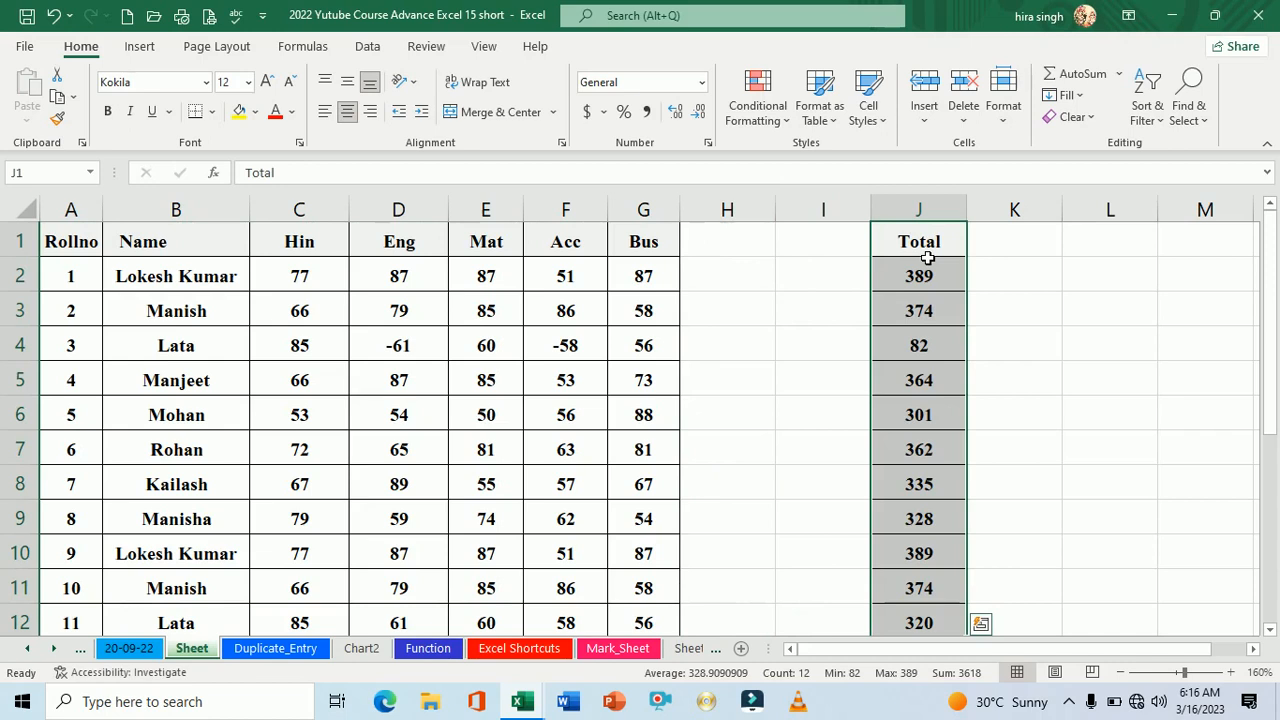
{"action": "key", "text": "ctrl+z"}
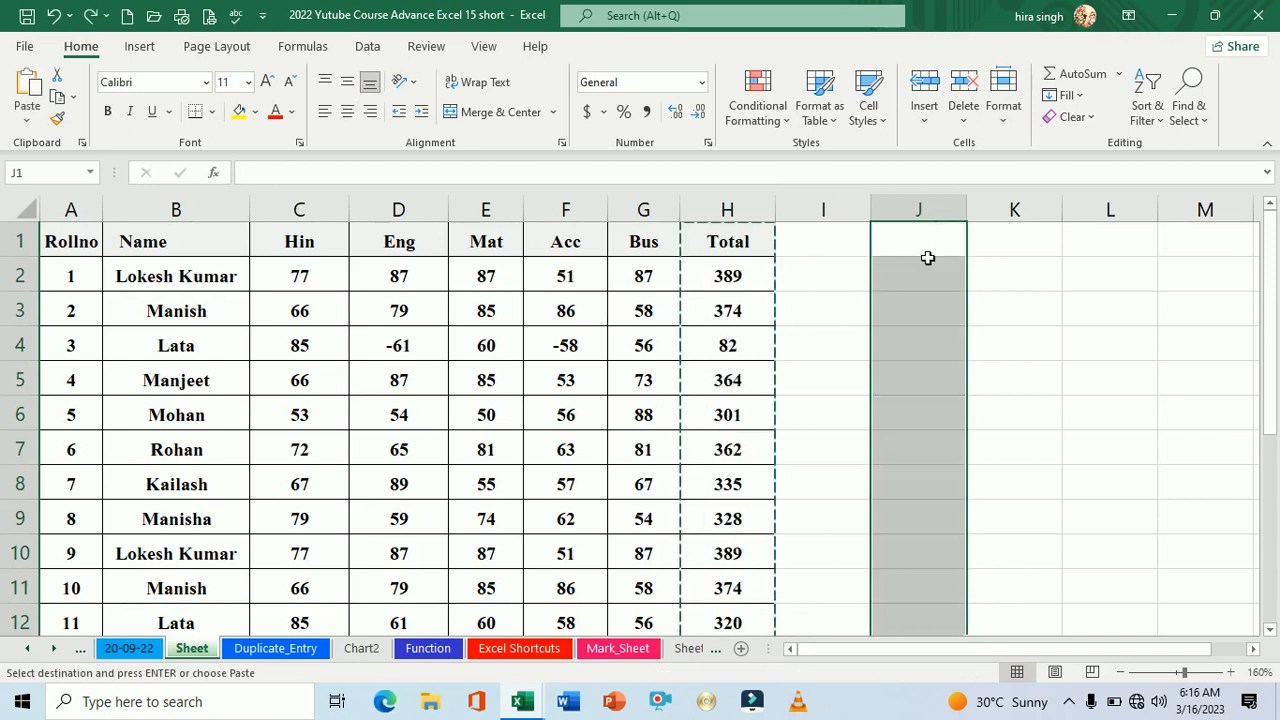
{"action": "left_click", "coordinate": [821, 287]}
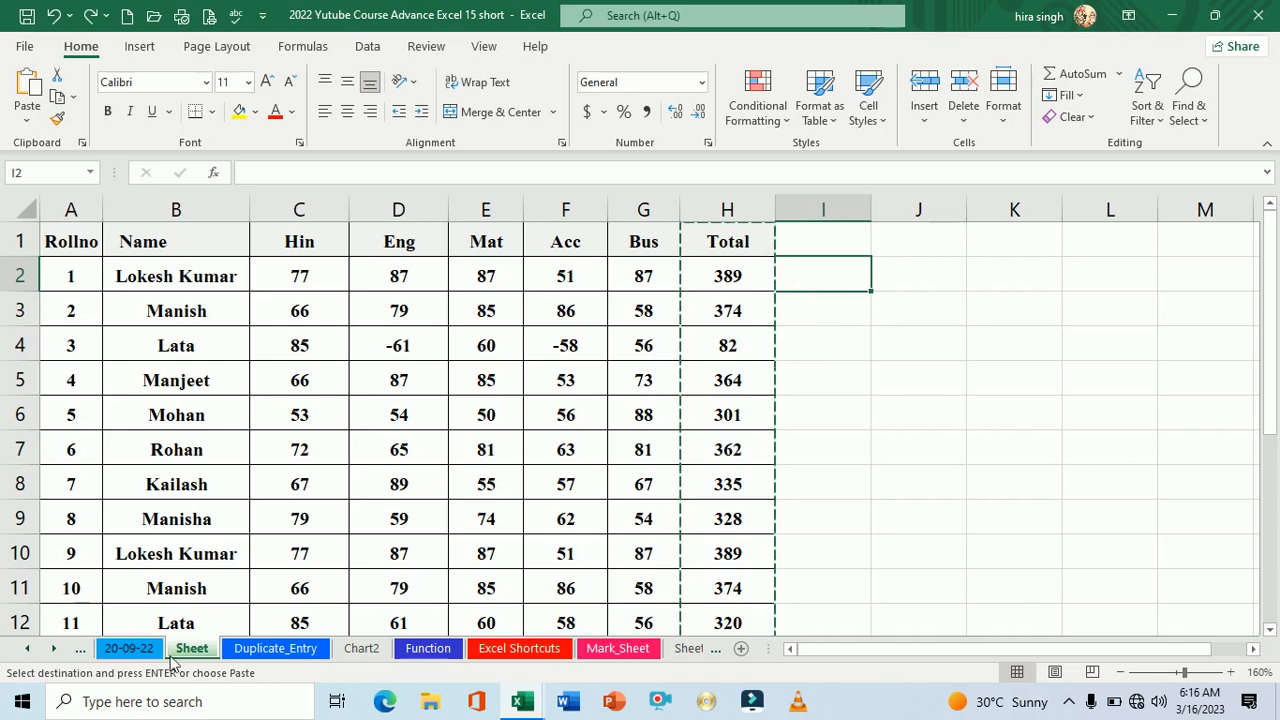
Look up the right fill shortcut on sheet 20-09-22, and fill the Total column H1:H12 rightward through column J on Sheet.
{"action": "left_click", "coordinate": [135, 650]}
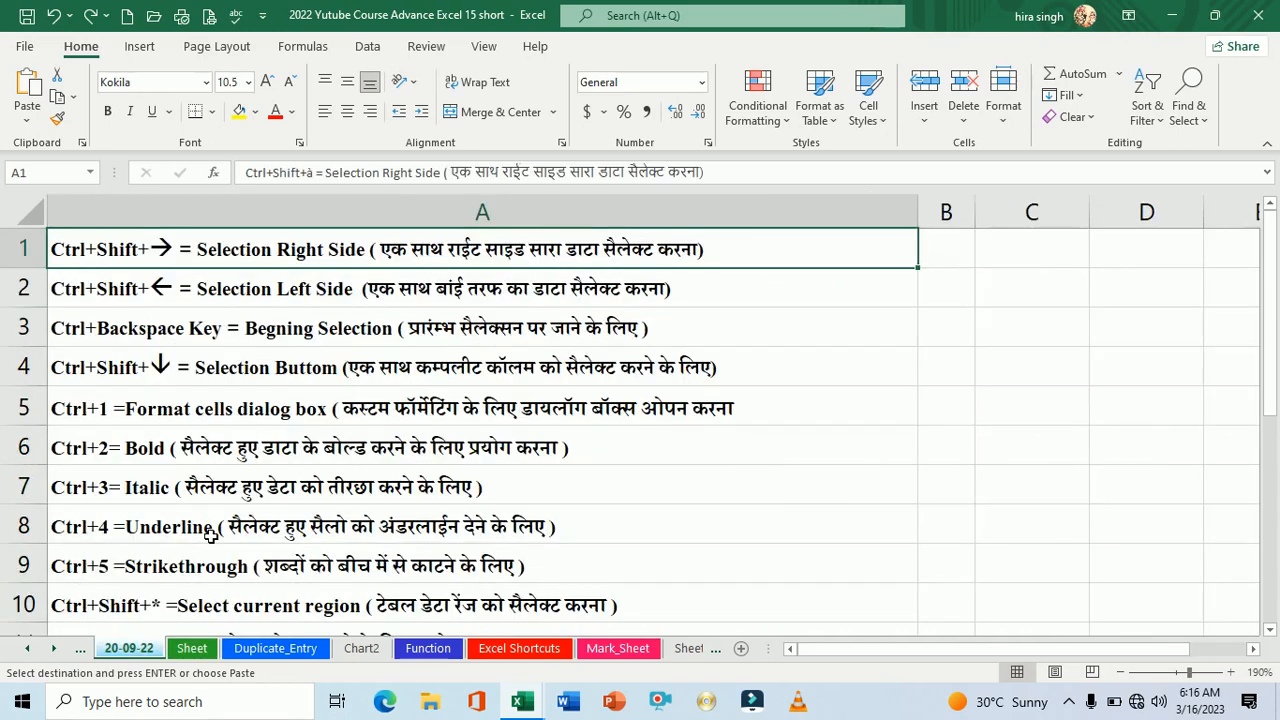
{"action": "scroll", "coordinate": [211, 535], "scroll_direction": "down", "scroll_amount": 2}
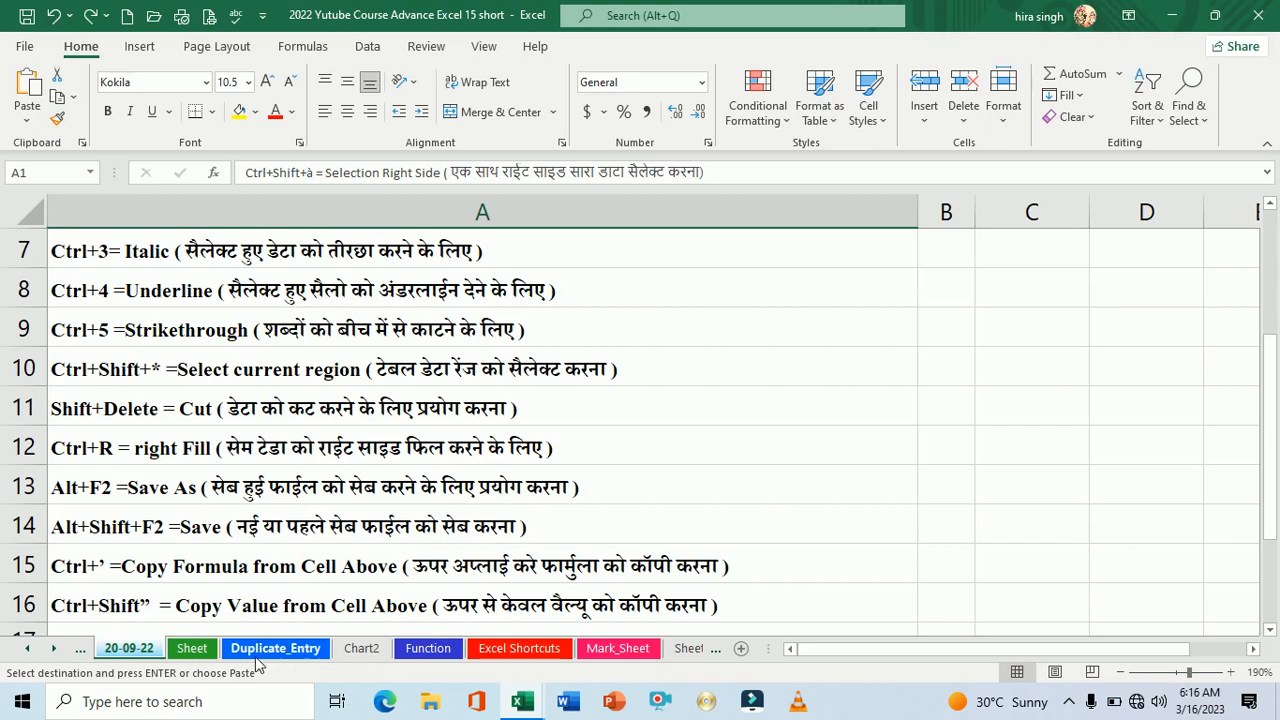
{"action": "left_click", "coordinate": [193, 650]}
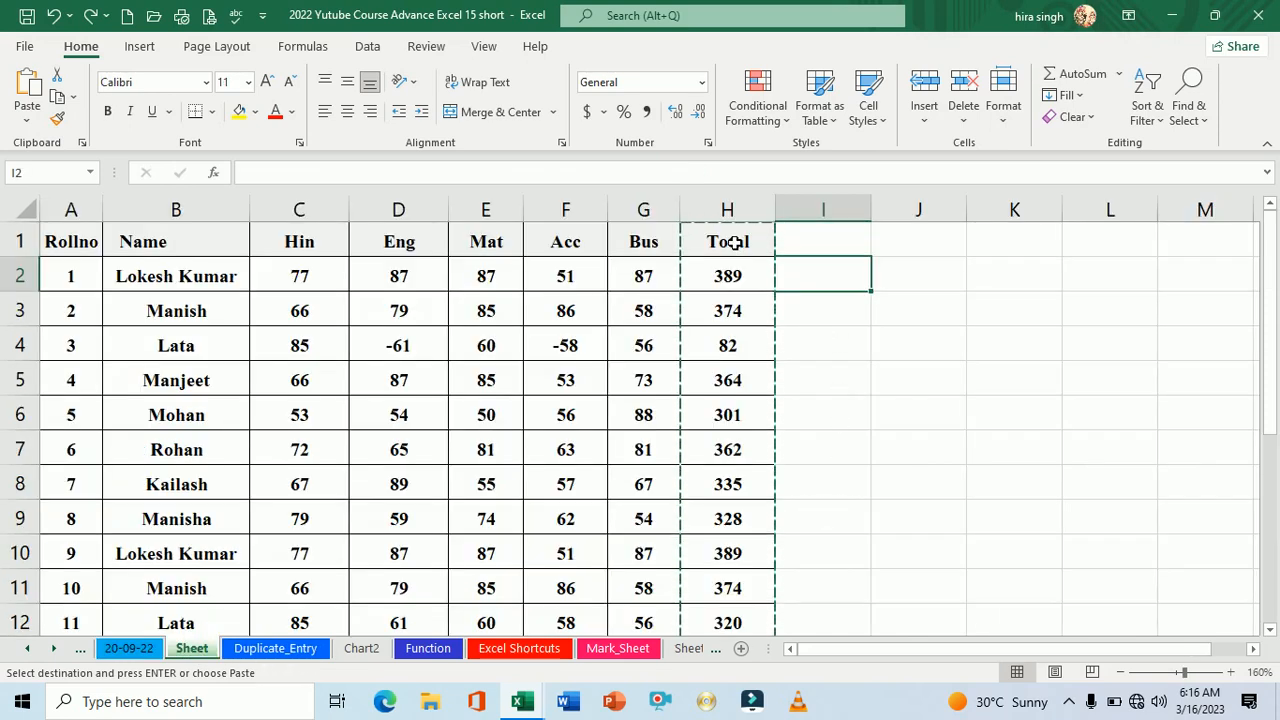
{"action": "left_click_drag", "start_coordinate": [735, 243], "coordinate": [946, 552]}
{"action": "scroll", "coordinate": [852, 500], "scroll_direction": "up", "scroll_amount": 1}
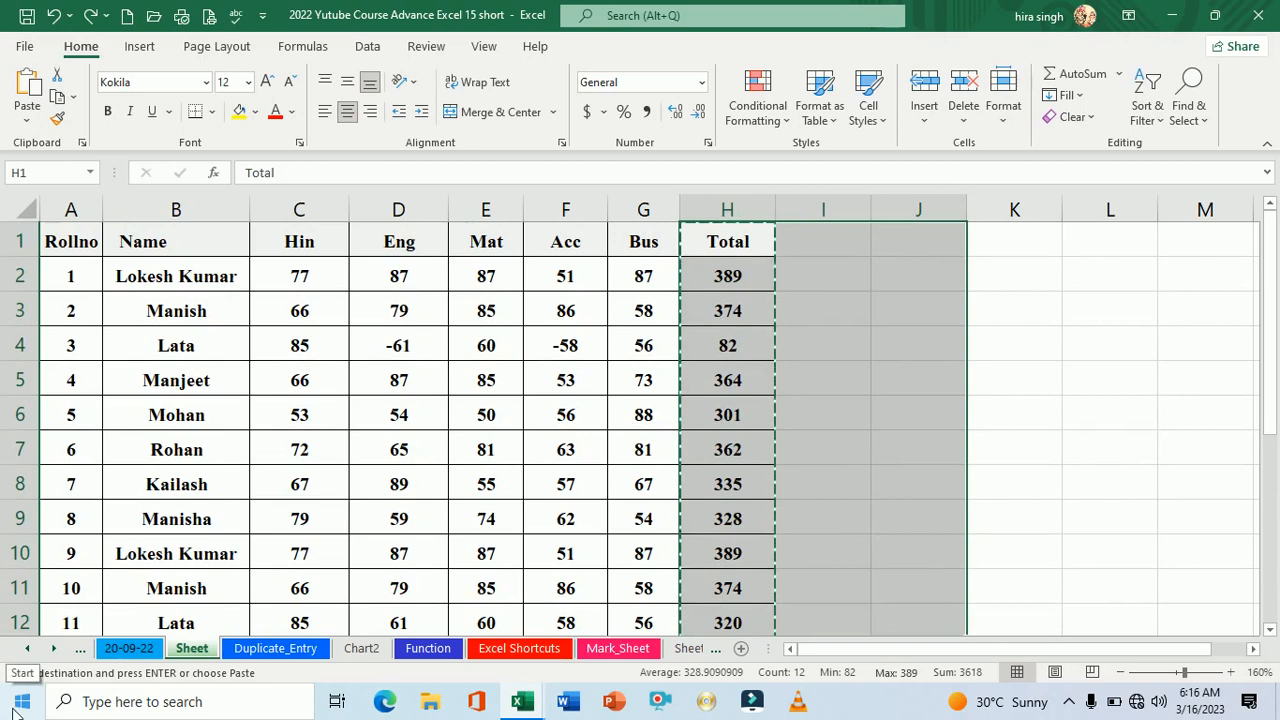
{"action": "key", "text": "Return"}
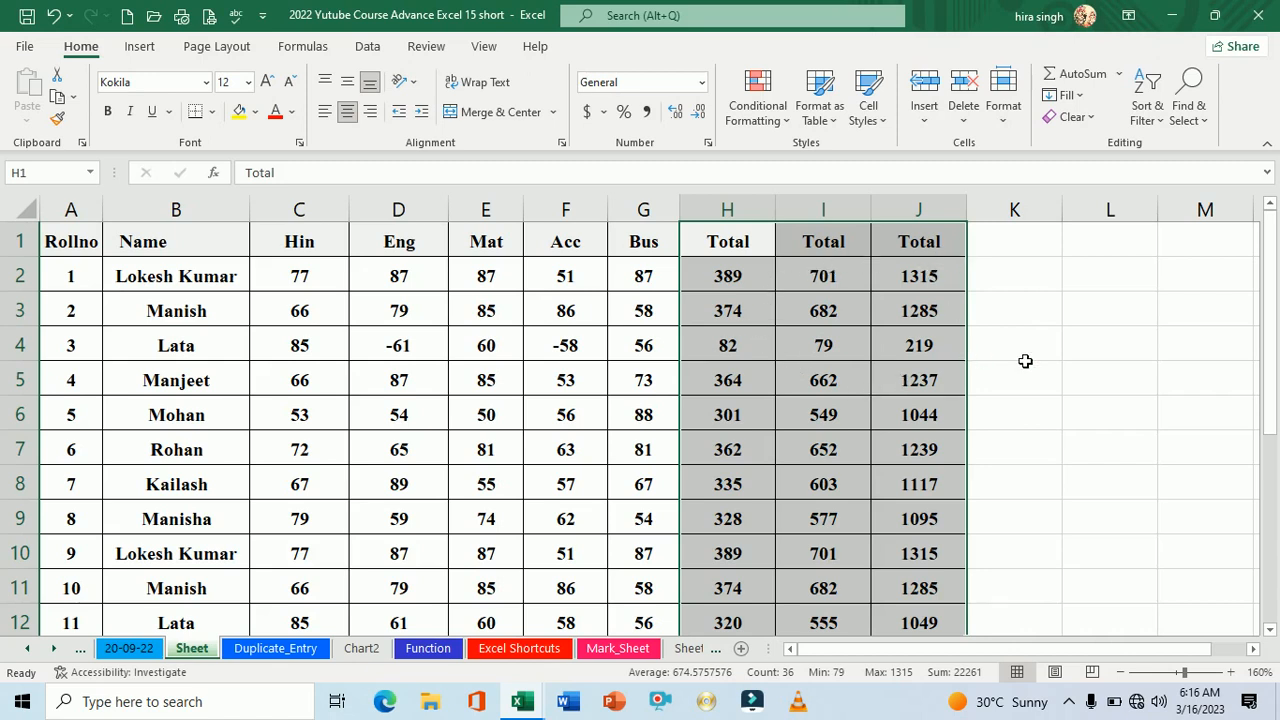
Look up the Save As shortcut in row 13 of sheet 20-09-22 and return to Sheet.
{"action": "left_click", "coordinate": [148, 650]}
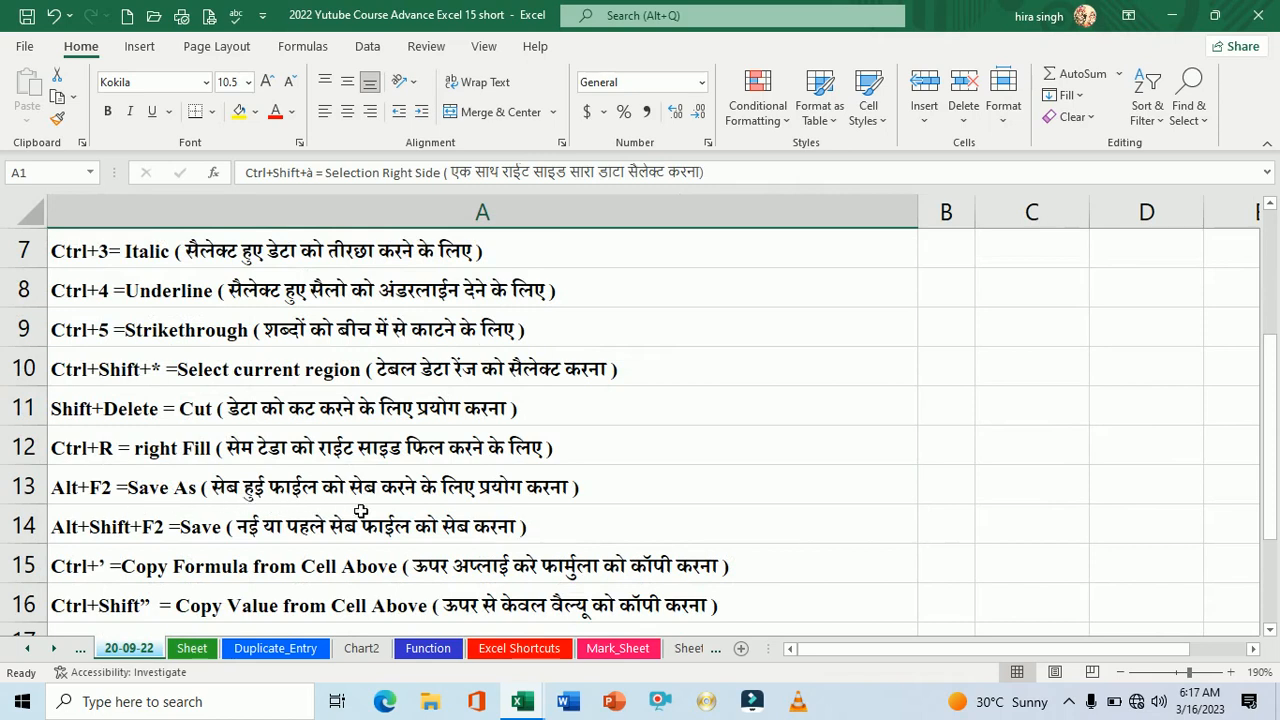
{"action": "left_click", "coordinate": [520, 500]}
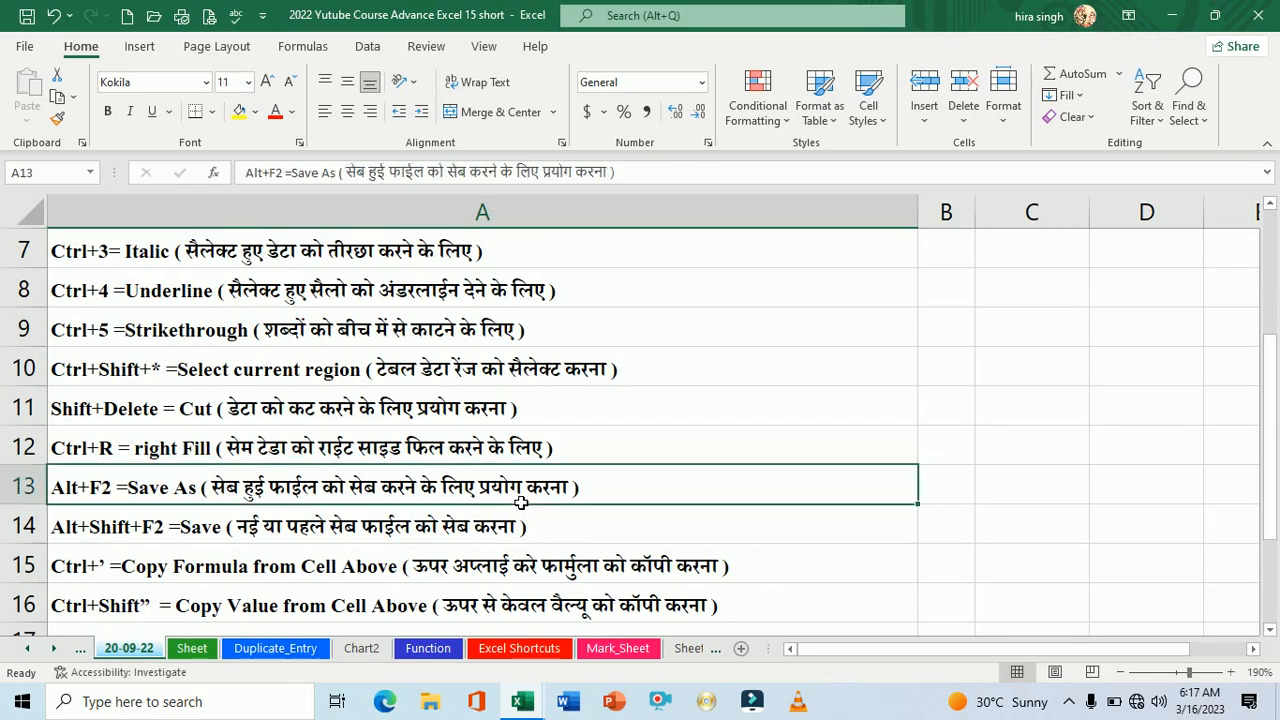
{"action": "left_click", "coordinate": [193, 650]}
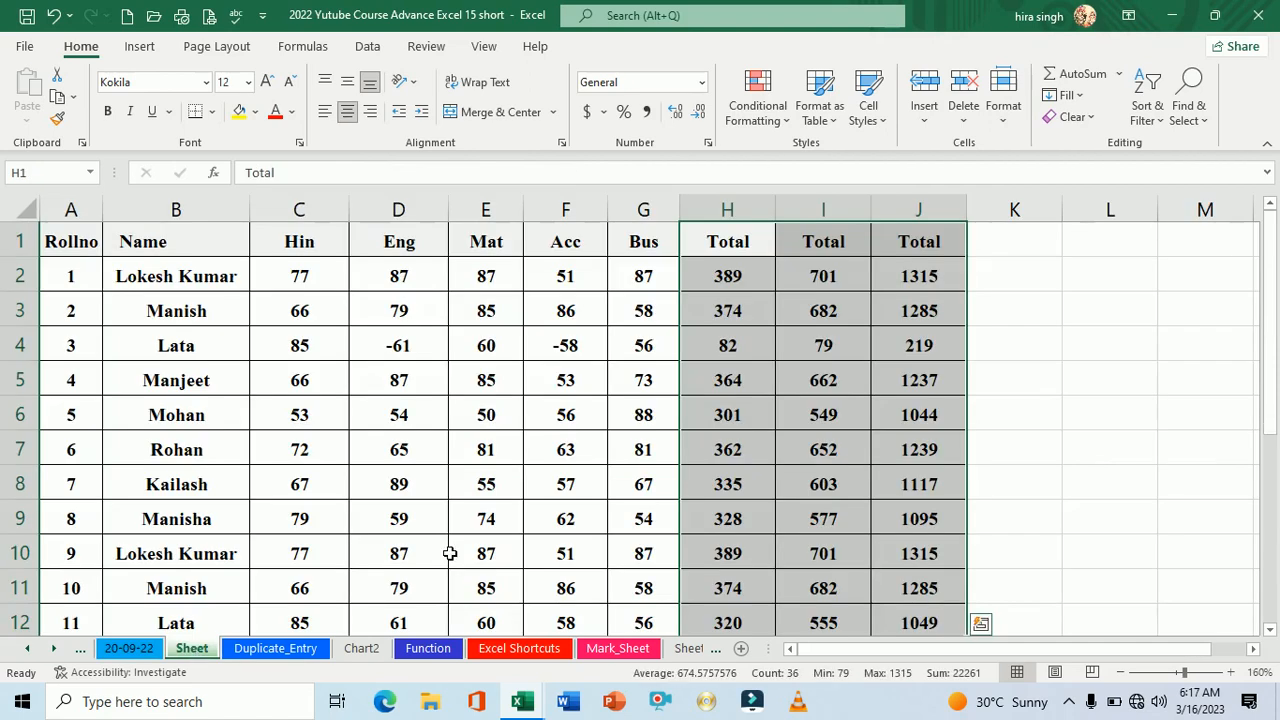
Open the Save As dialog for the workbook, view its file name and folder locations, and close it without saving.
{"action": "left_click", "coordinate": [738, 455]}
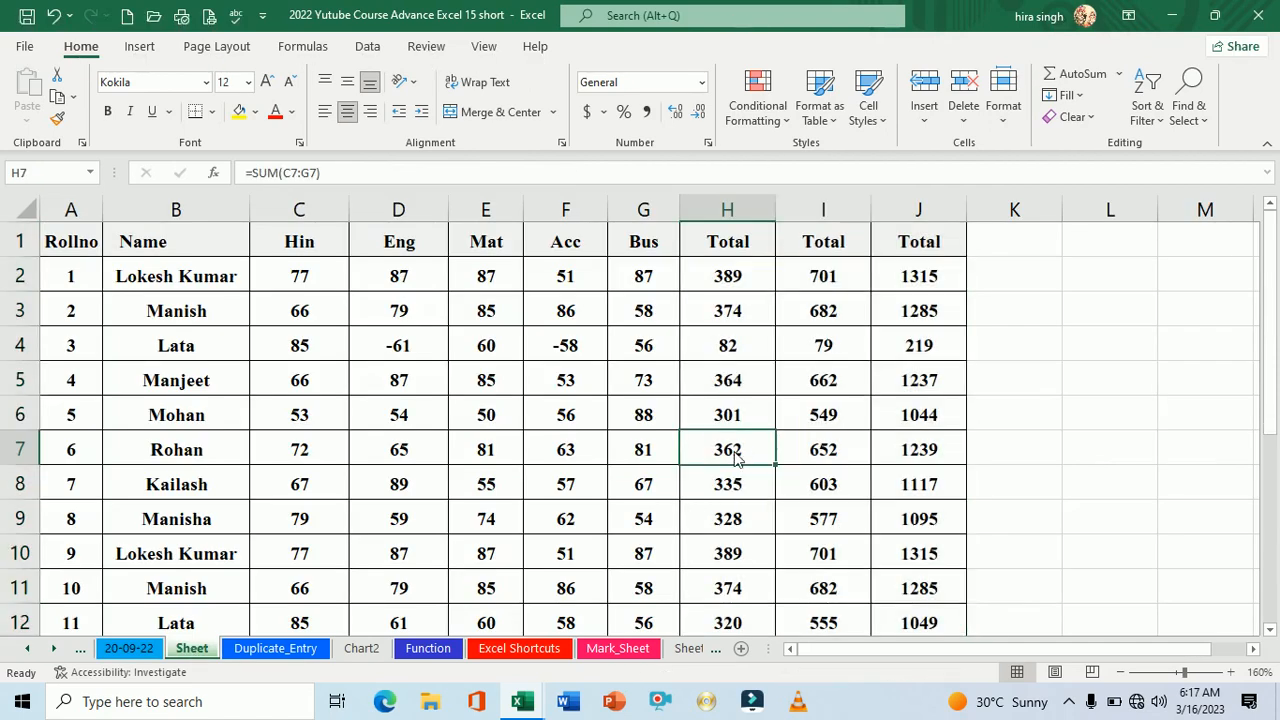
{"action": "key", "text": "F12"}
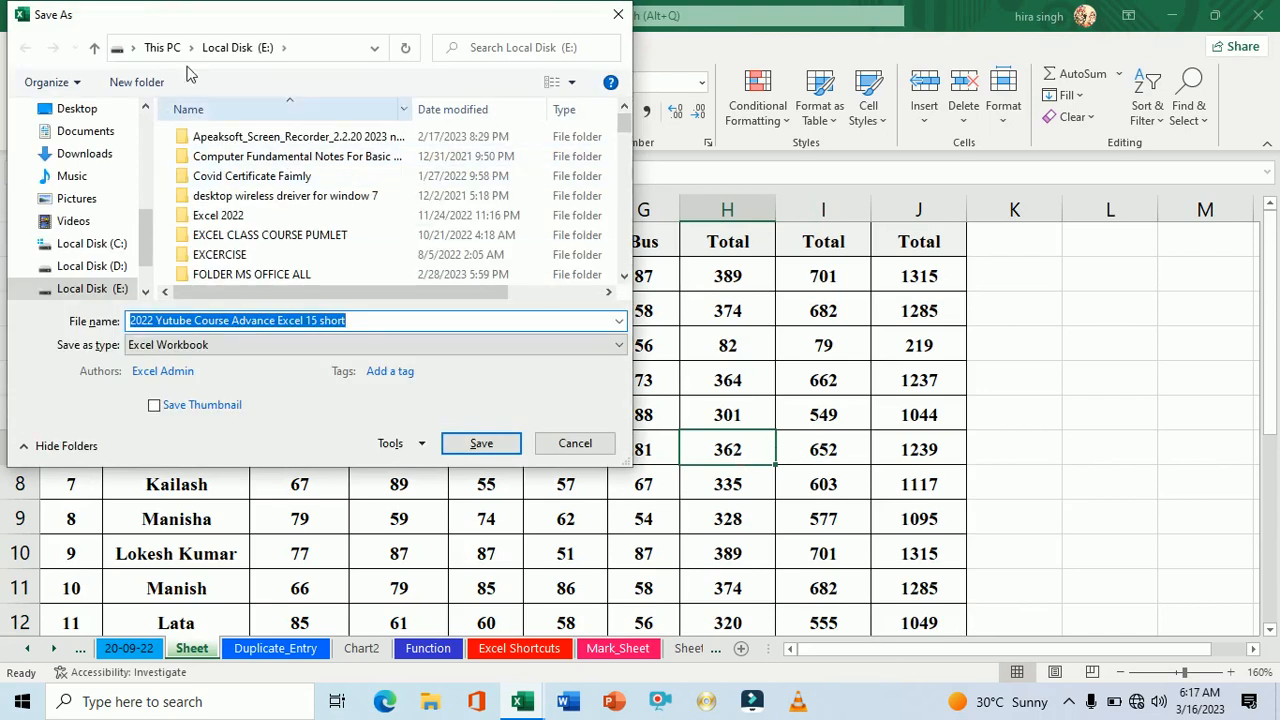
{"action": "left_click_drag", "start_coordinate": [197, 20], "coordinate": [495, 65]}
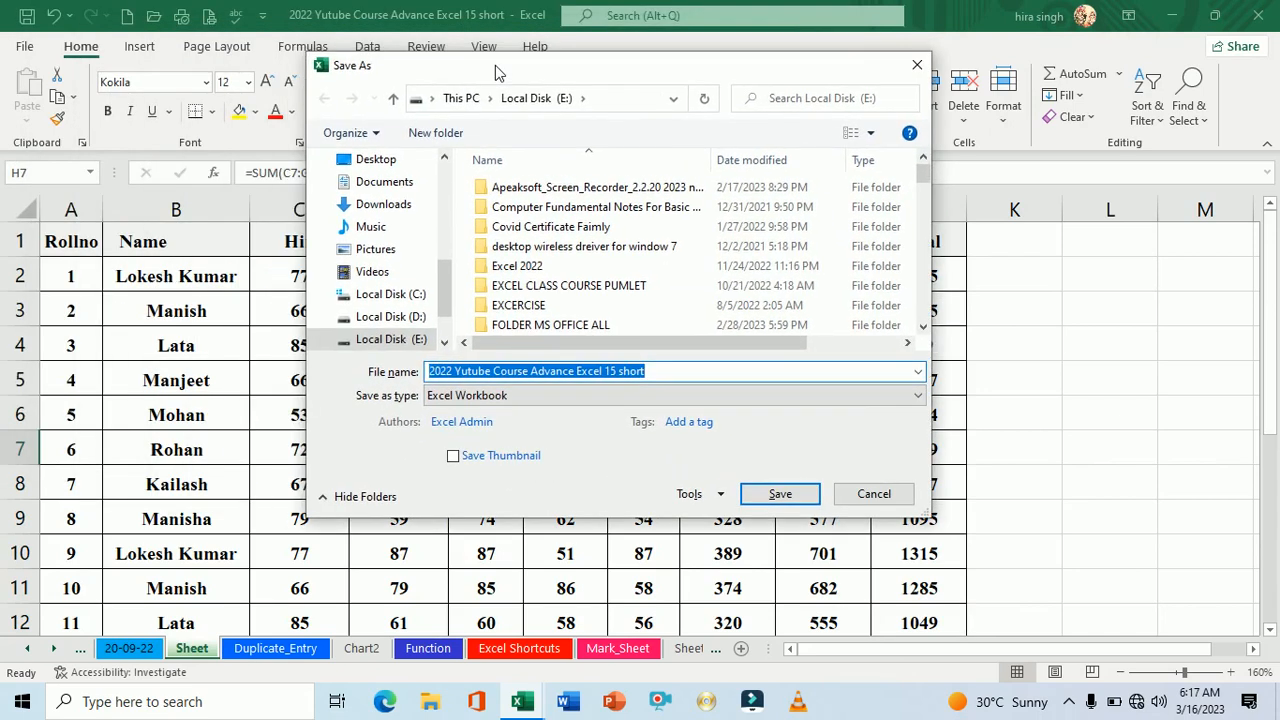
{"action": "left_click", "coordinate": [671, 372]}
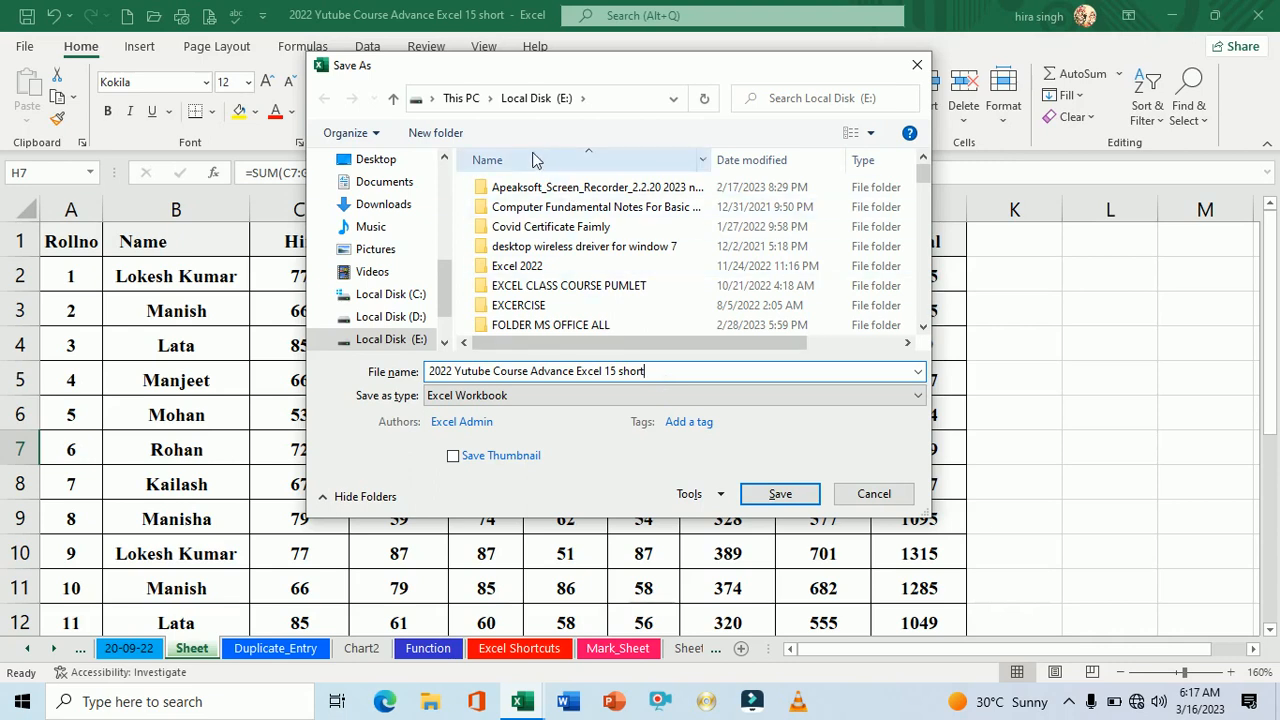
{"action": "left_click_drag", "start_coordinate": [452, 287], "coordinate": [449, 185]}
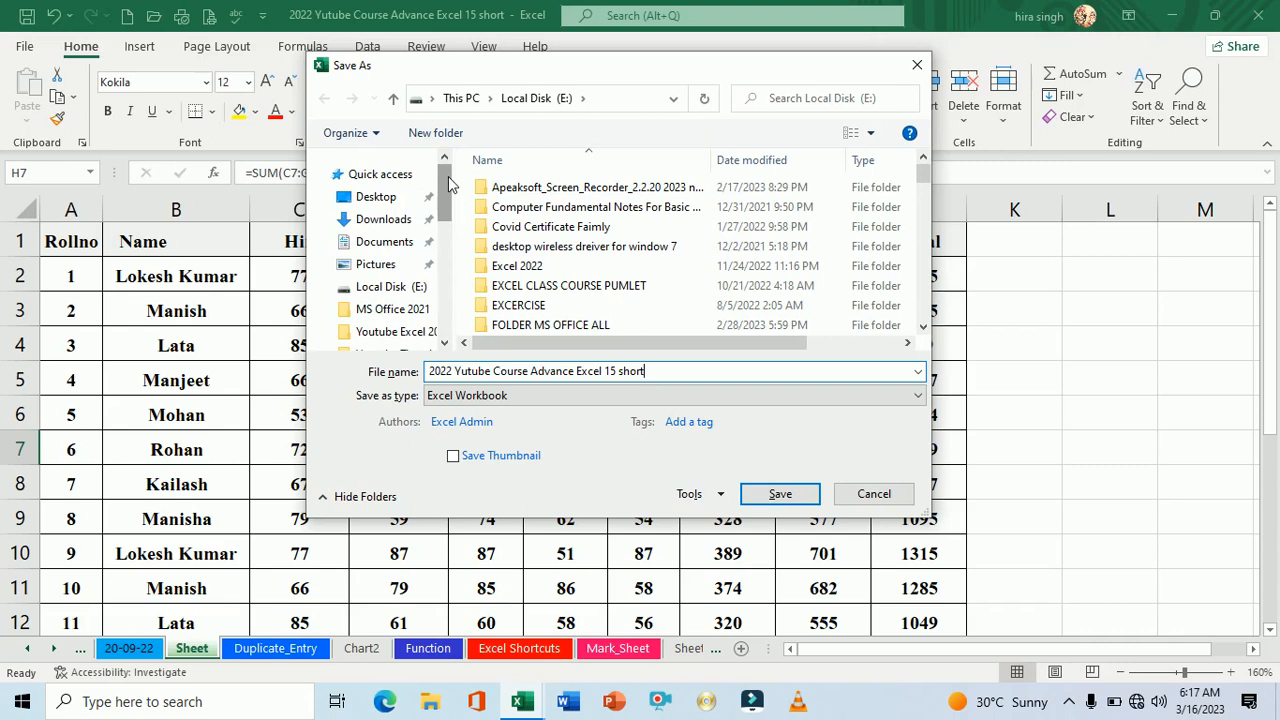
{"action": "left_click", "coordinate": [916, 68]}
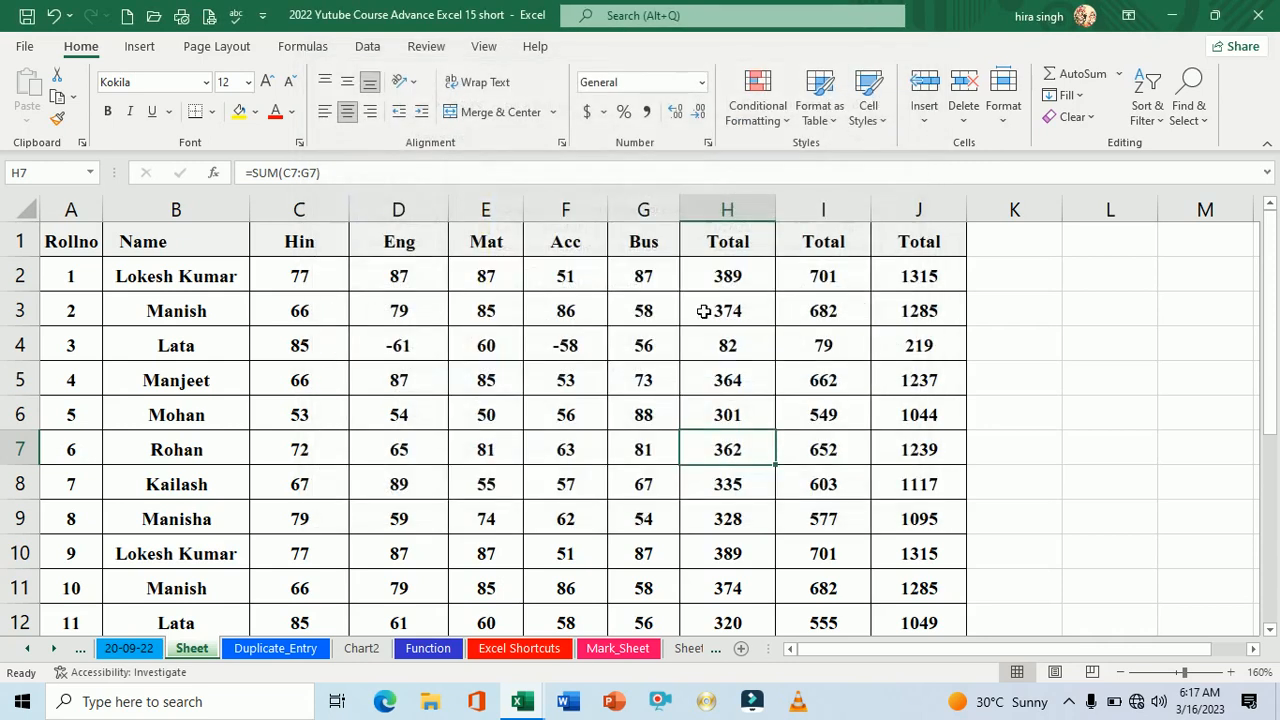
{"action": "left_click", "coordinate": [716, 390]}
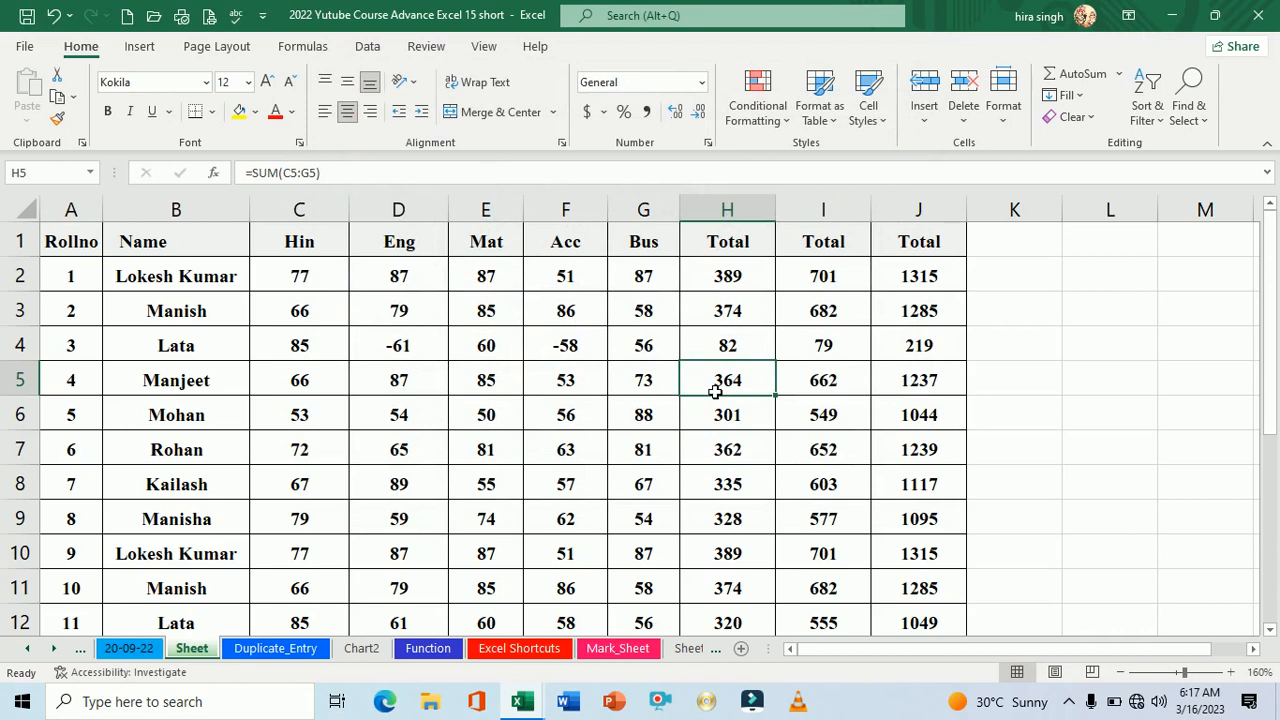
Look up the Save shortcut in row 14 of sheet 20-09-22 and return to Sheet.
{"action": "left_click", "coordinate": [148, 648]}
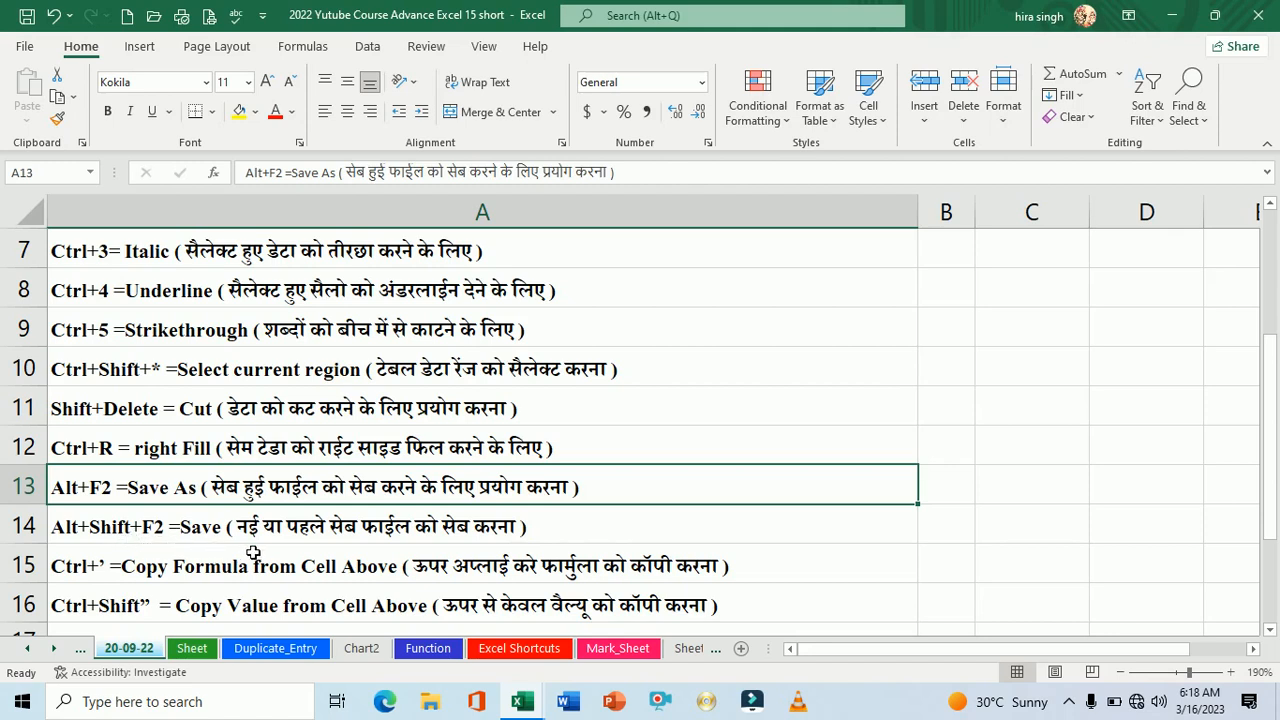
{"action": "left_click", "coordinate": [463, 543]}
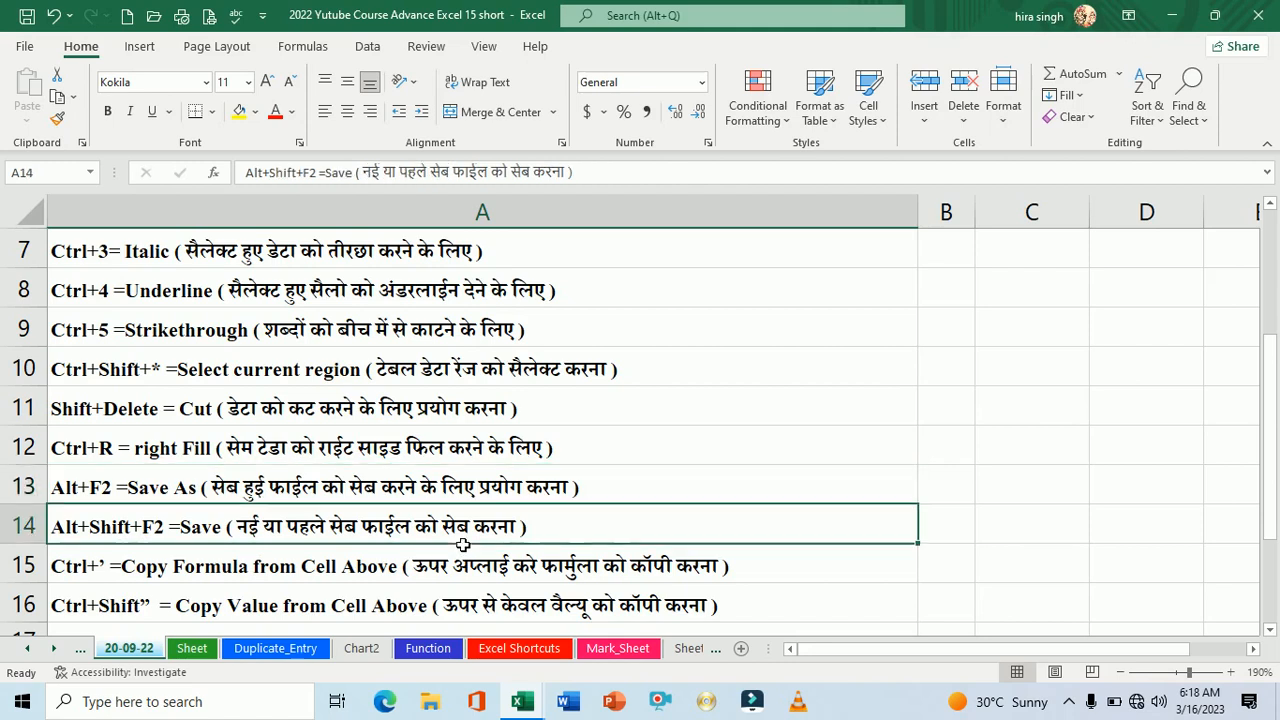
{"action": "left_click", "coordinate": [192, 648]}
{"action": "left_click", "coordinate": [573, 463]}
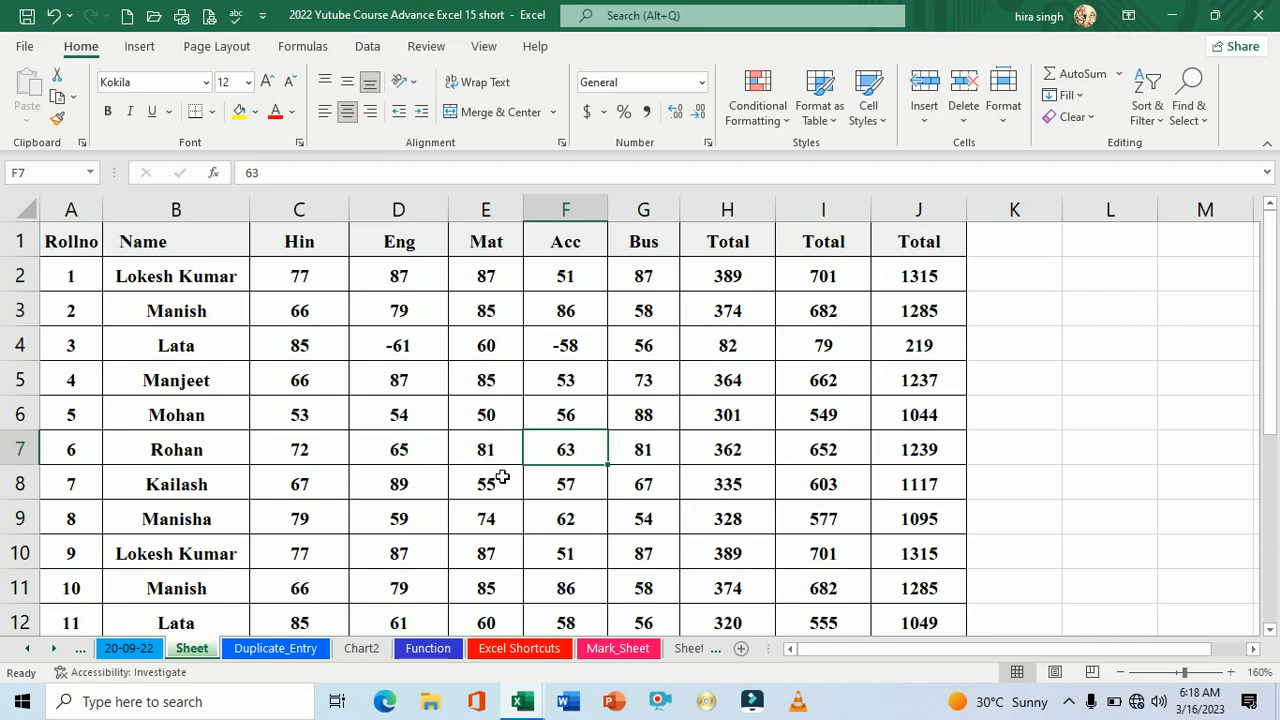
Copy the marks table range A1:J11 from Sheet and paste it at A1 of a new blank workbook.
{"action": "left_click_drag", "start_coordinate": [95, 240], "coordinate": [910, 585]}
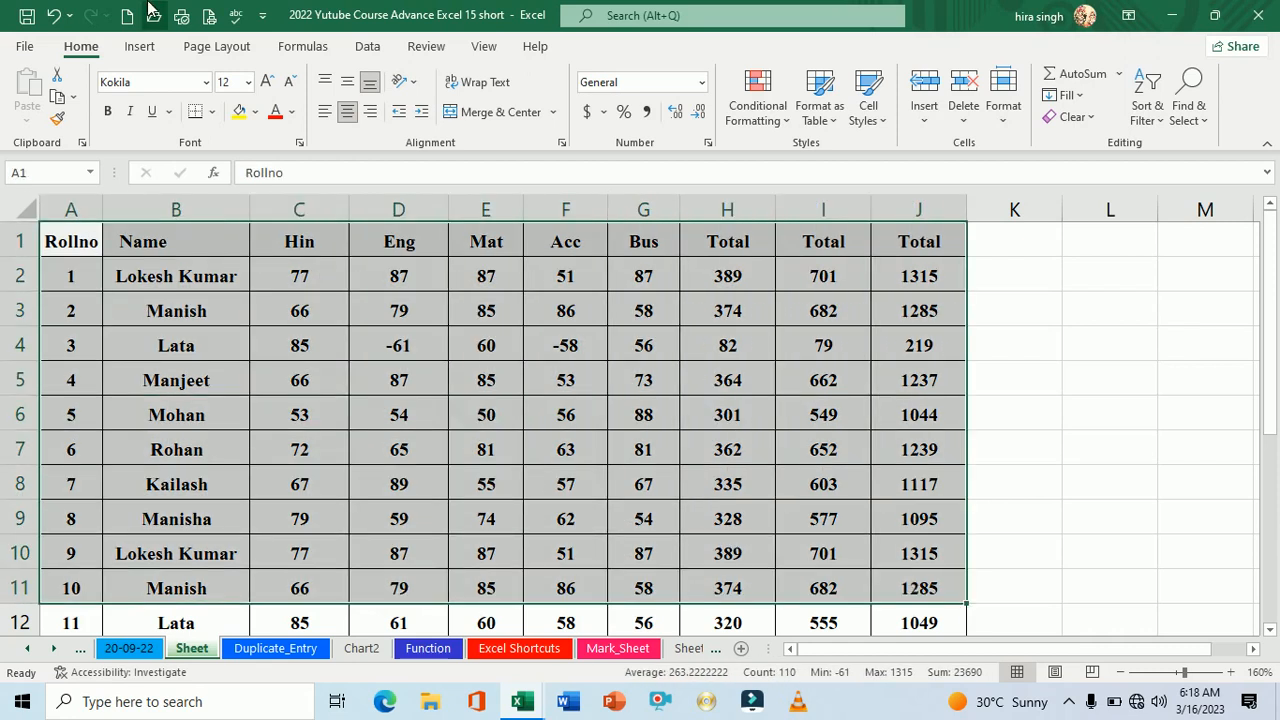
{"action": "key", "text": "ctrl+c"}
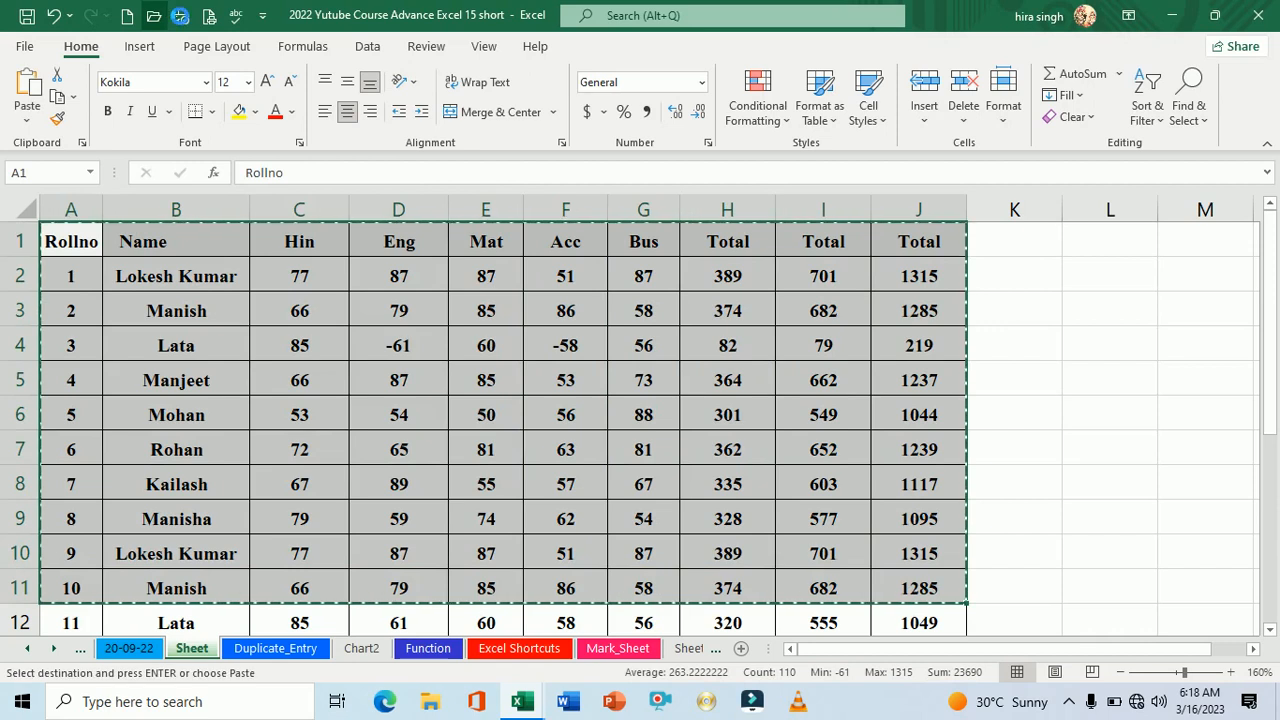
{"action": "key", "text": "ctrl+n"}
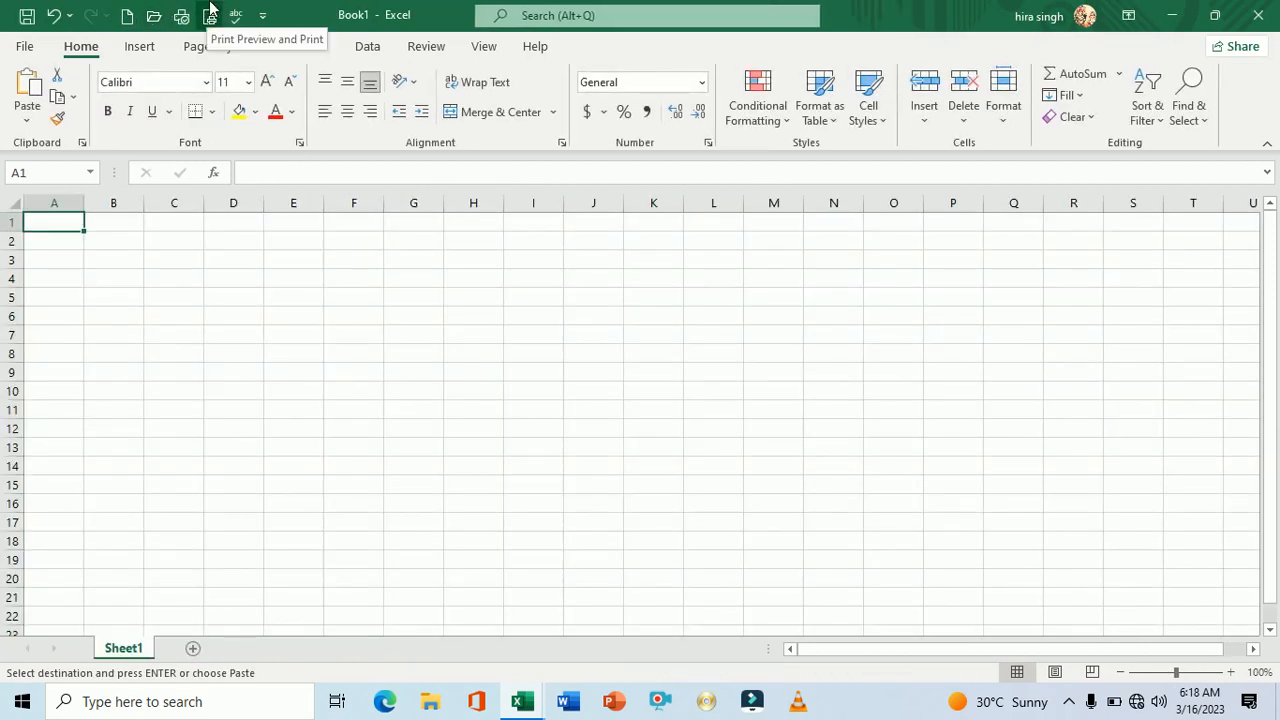
{"action": "key", "text": "ctrl+v"}
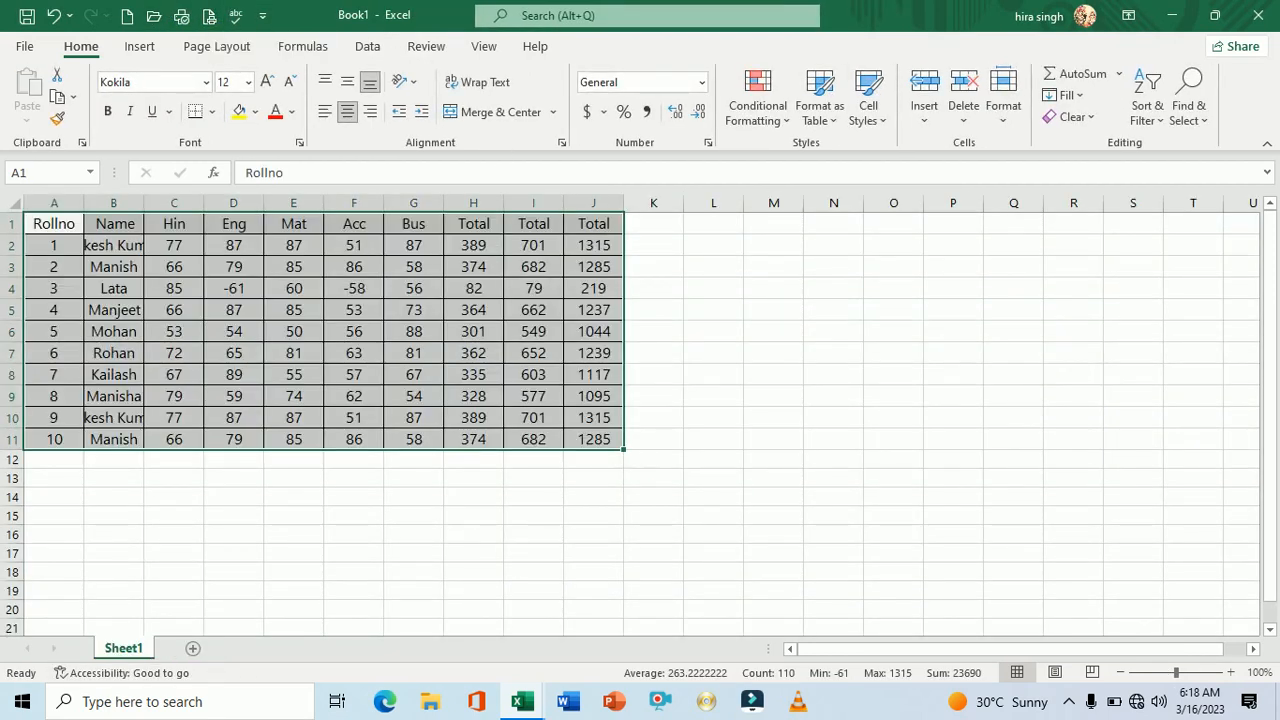
{"action": "scroll", "coordinate": [480, 516], "scroll_direction": "up", "scroll_amount": 3, "text": "ctrl"}
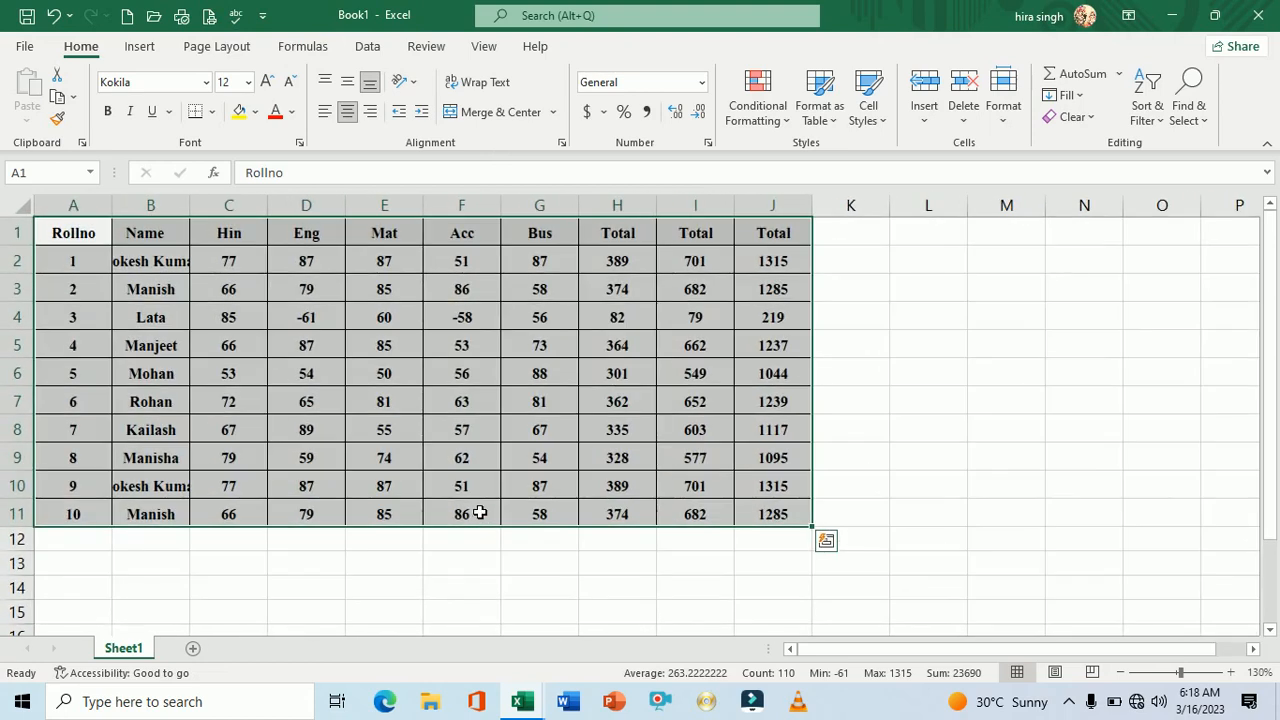
{"action": "left_click", "coordinate": [126, 14]}
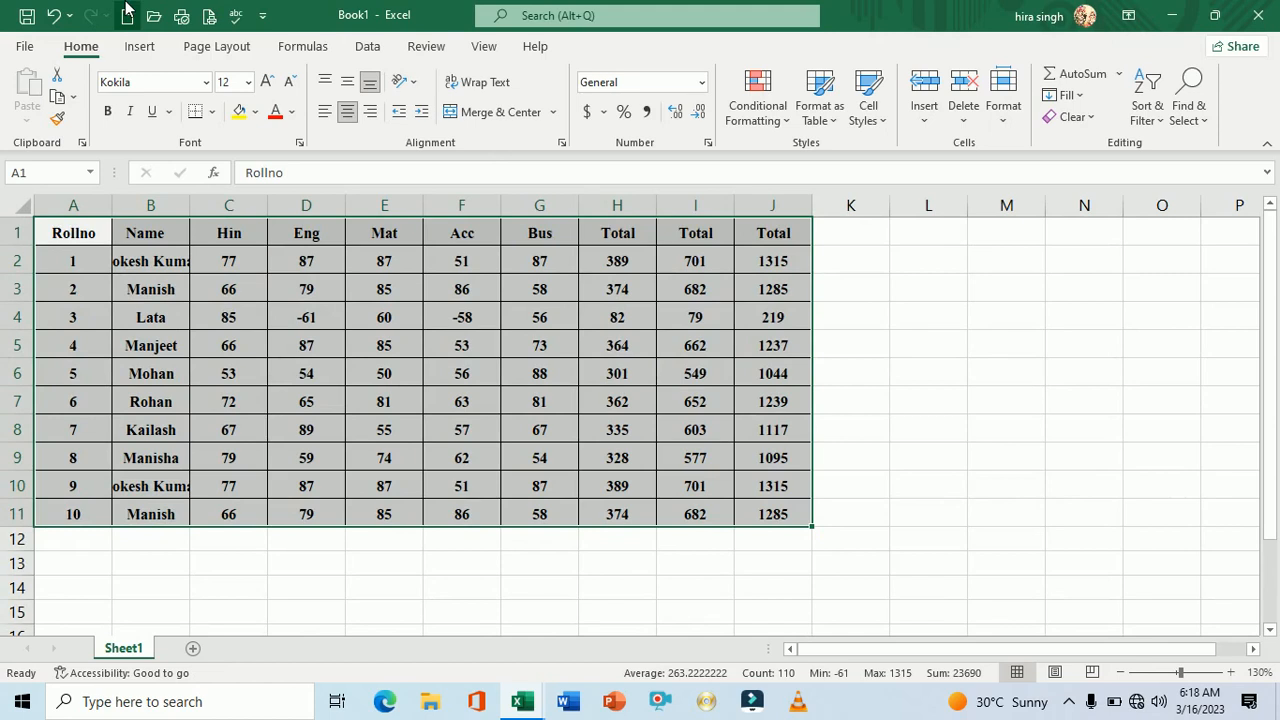
Open the save dialog for the new workbook, cancel it, and close that workbook without saving.
{"action": "key", "text": "ctrl+s"}
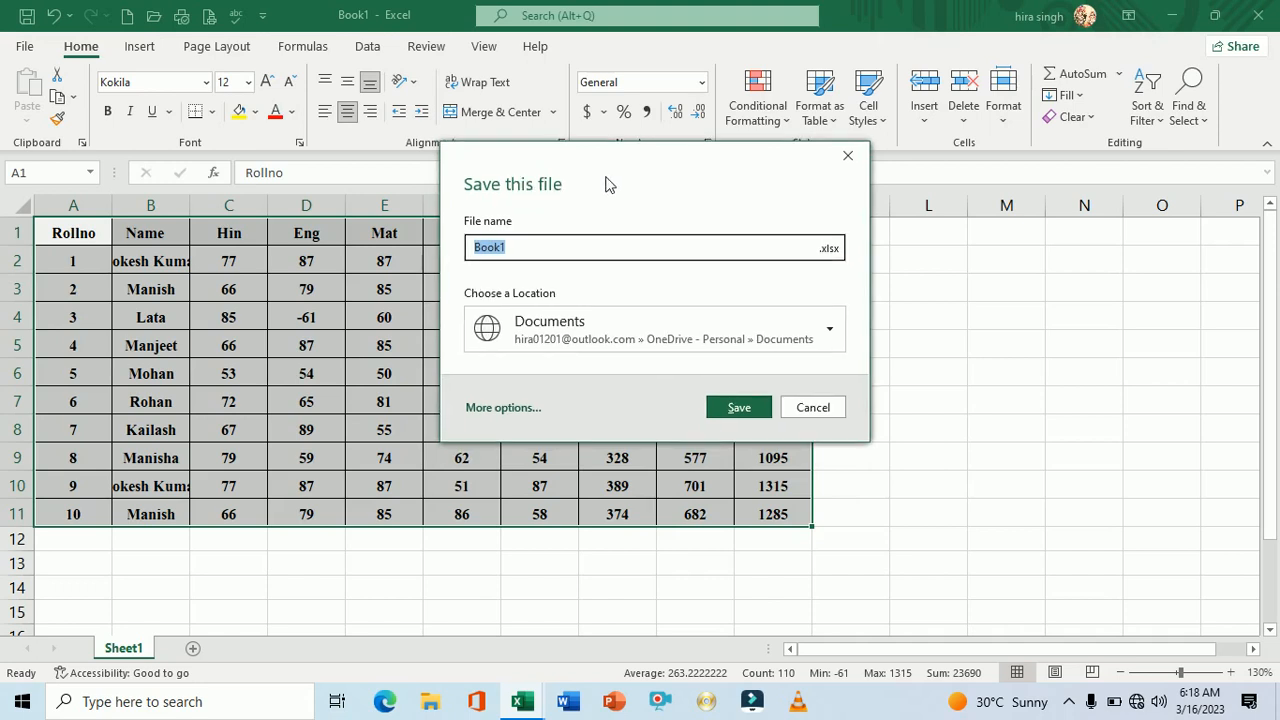
{"action": "left_click_drag", "start_coordinate": [634, 174], "coordinate": [638, 240]}
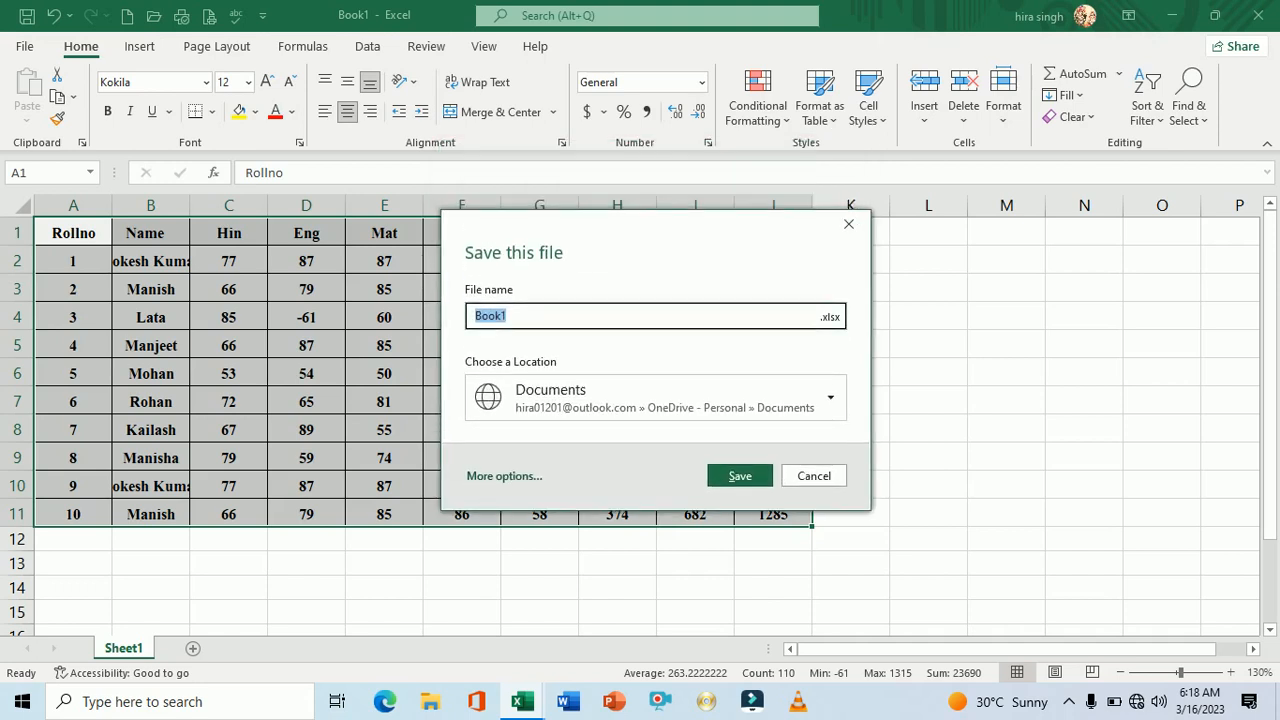
{"action": "left_click", "coordinate": [810, 477]}
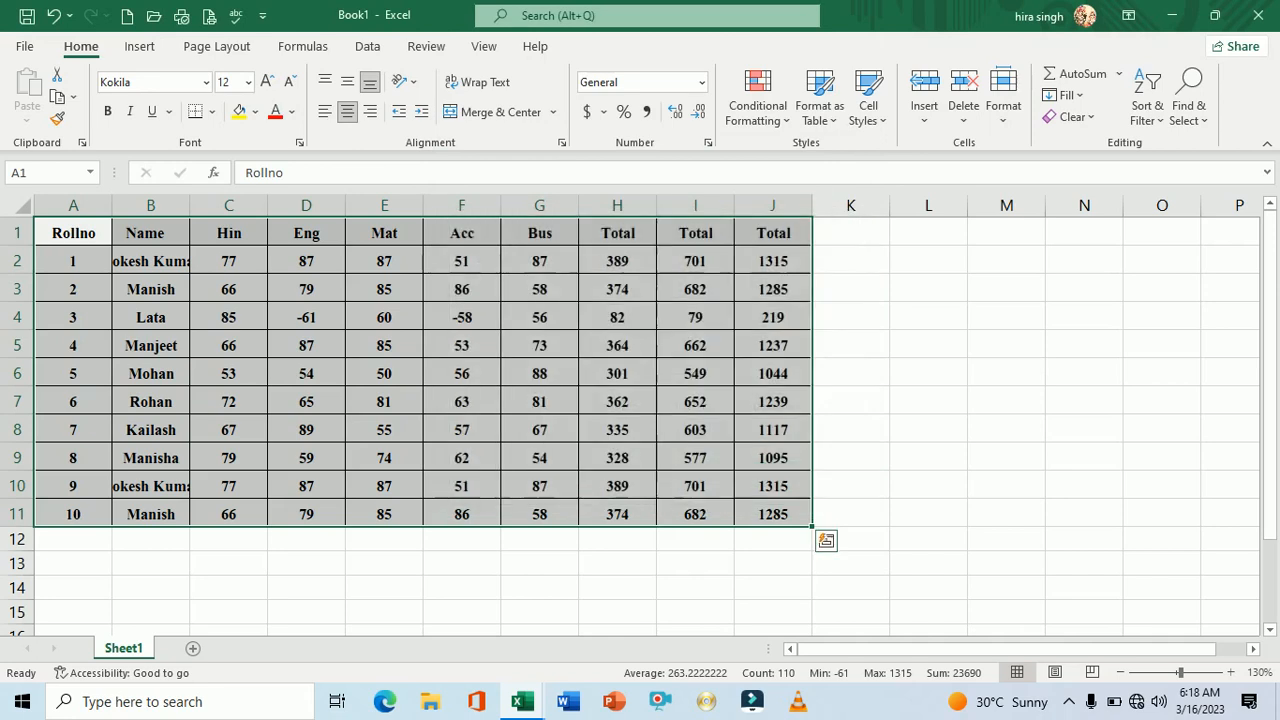
{"action": "left_click", "coordinate": [1257, 14]}
{"action": "left_click", "coordinate": [716, 455]}
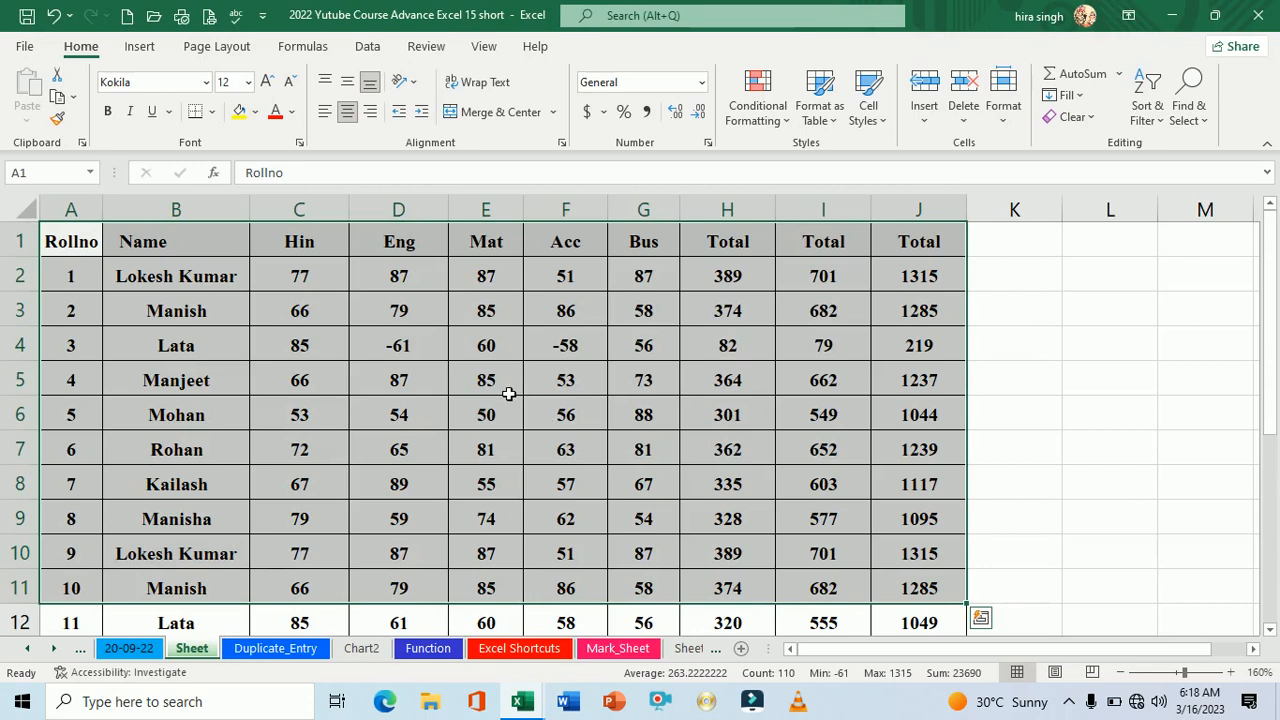
Look up the Copy Formula and Copy Value from Cell Above shortcuts on sheet 20-09-22 and return to Sheet.
{"action": "left_click", "coordinate": [130, 648]}
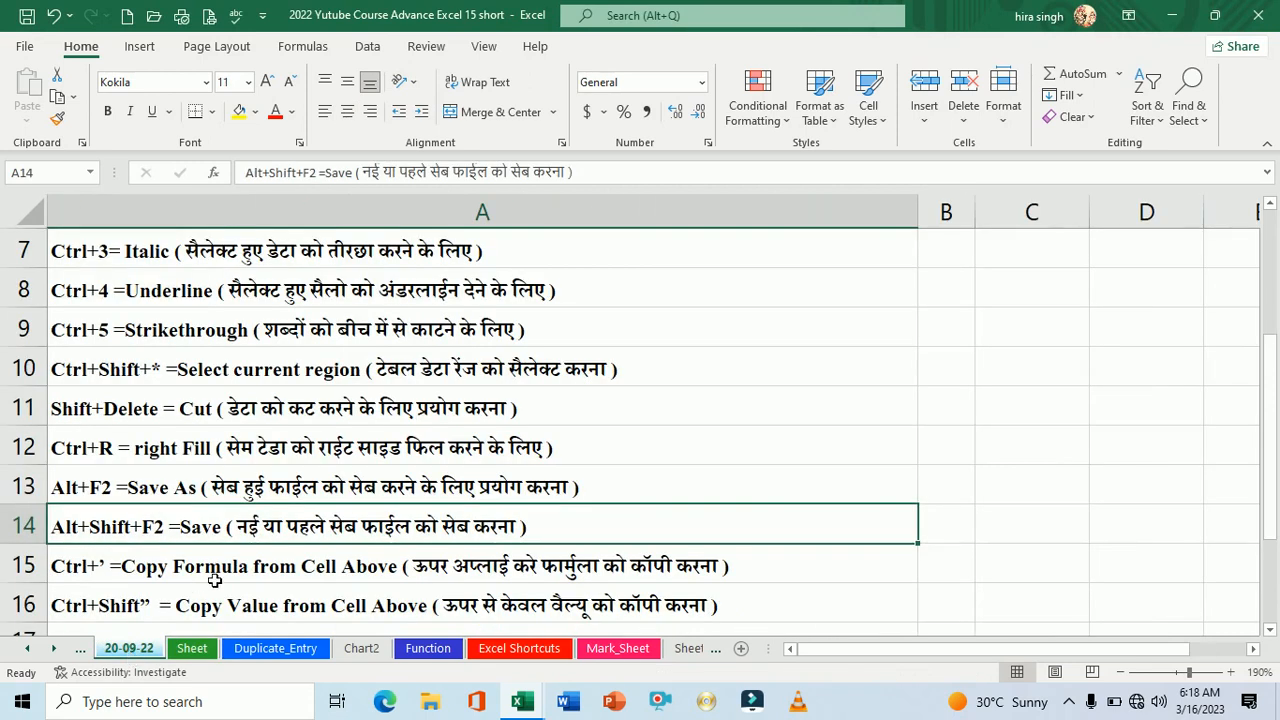
{"action": "scroll", "coordinate": [238, 568], "scroll_direction": "down", "scroll_amount": 1}
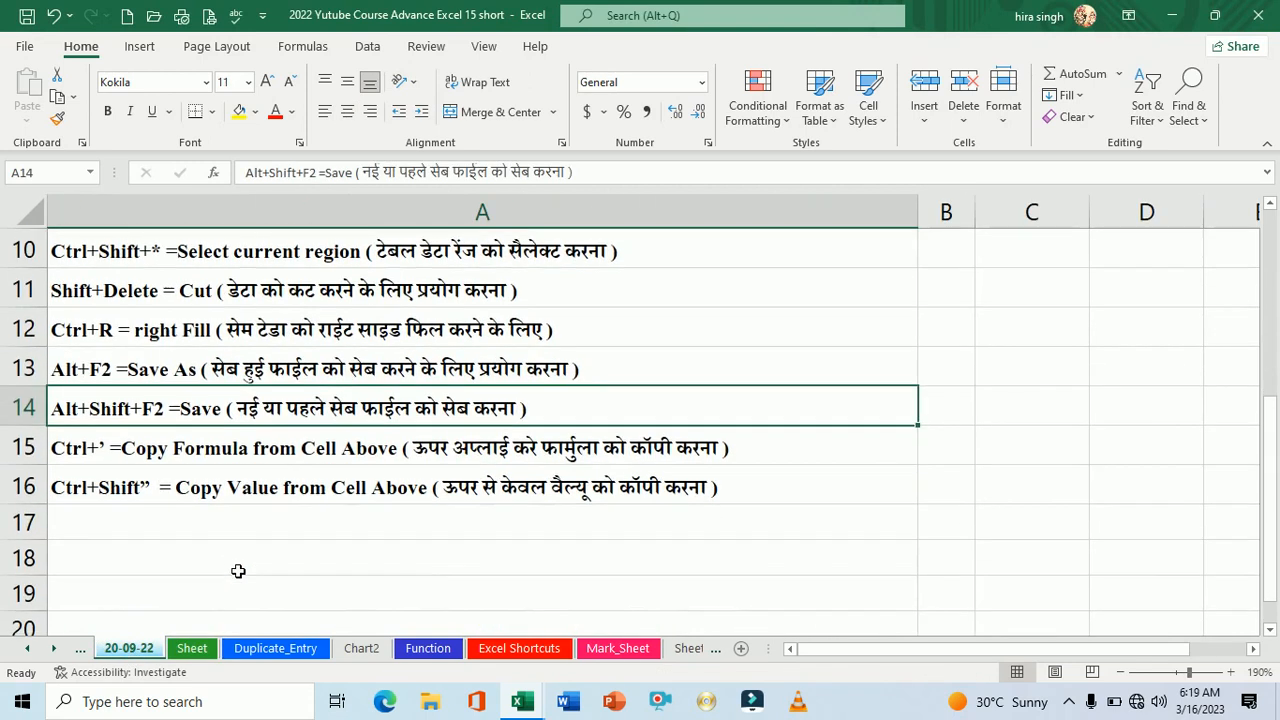
{"action": "scroll", "coordinate": [220, 566], "scroll_direction": "up", "scroll_amount": 1}
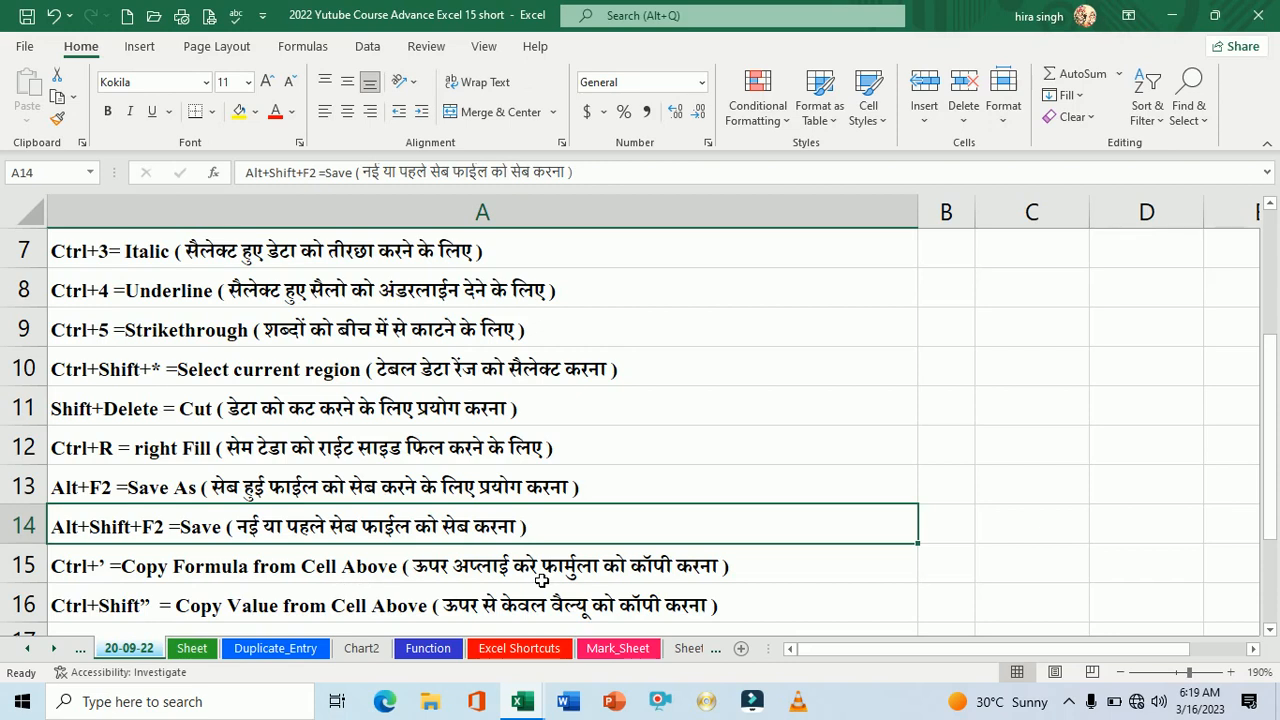
{"action": "left_click", "coordinate": [198, 650]}
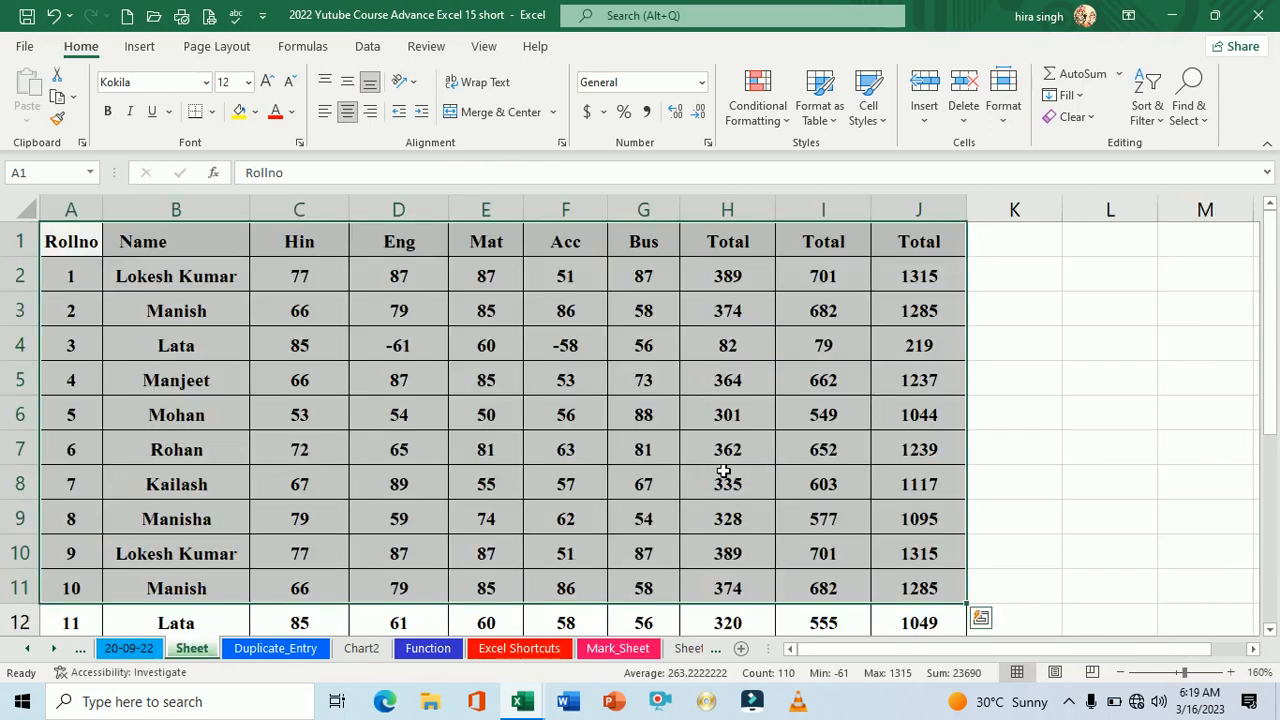
Clear the totals in I2:J12 and H3:H12 on Sheet.
{"action": "left_click", "coordinate": [832, 450]}
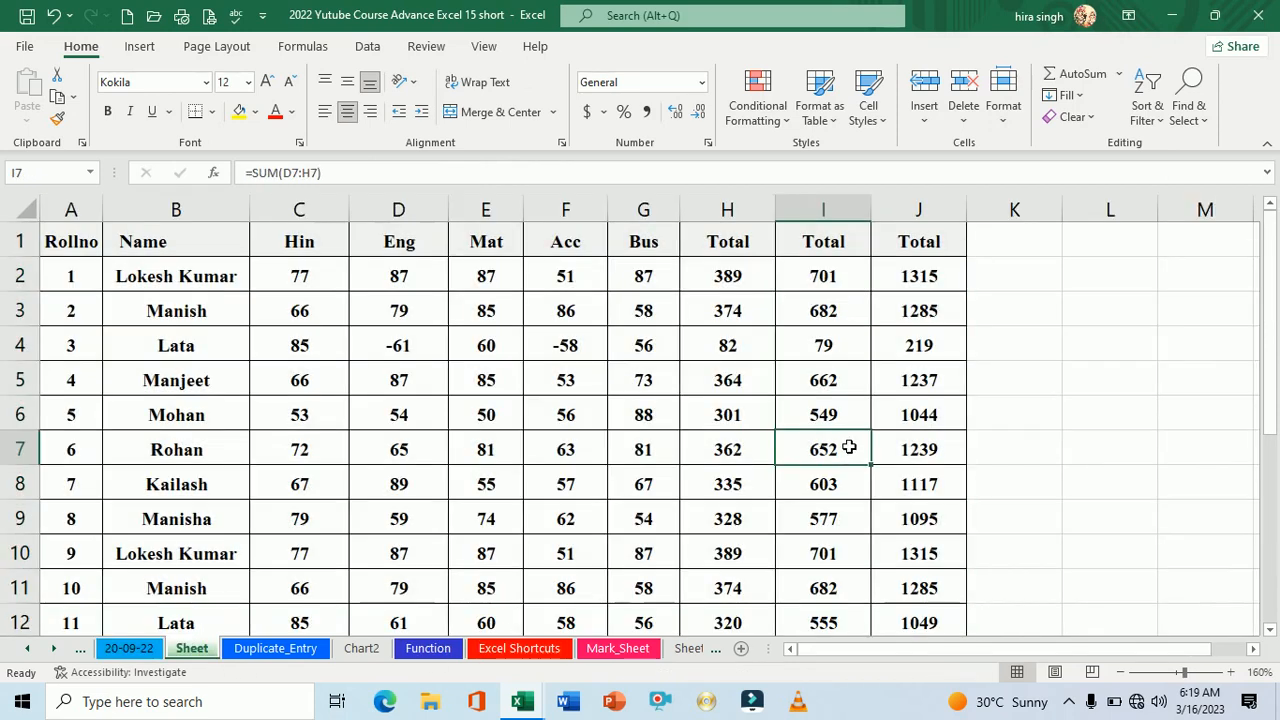
{"action": "left_click", "coordinate": [788, 373]}
{"action": "left_click", "coordinate": [826, 282]}
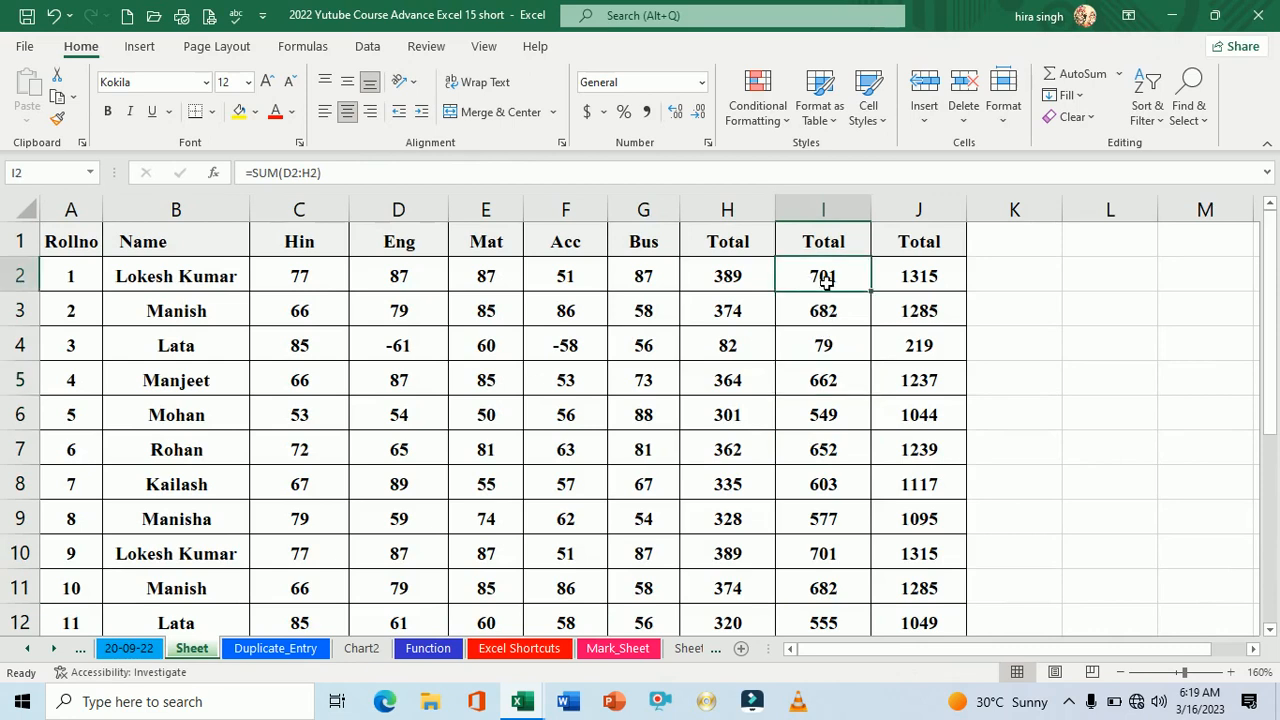
{"action": "left_click_drag", "start_coordinate": [826, 282], "coordinate": [919, 483]}
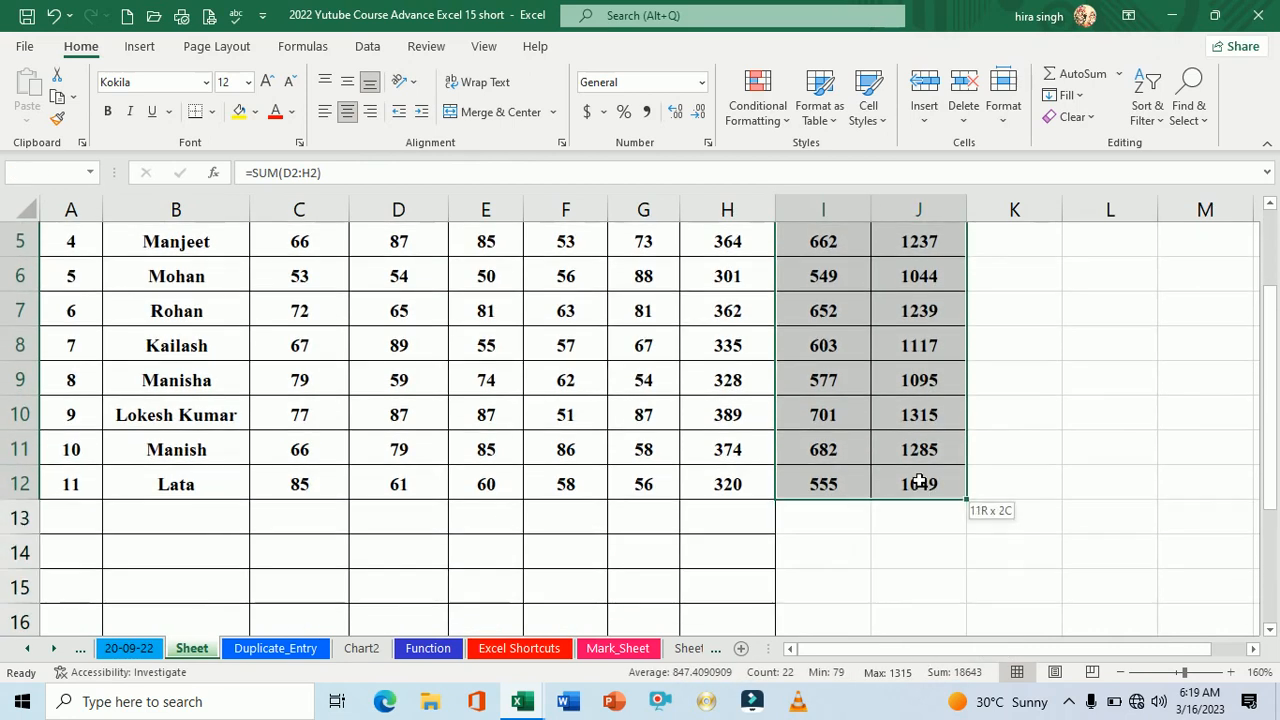
{"action": "key", "text": "Delete"}
{"action": "scroll", "coordinate": [897, 477], "scroll_direction": "up", "scroll_amount": 2}
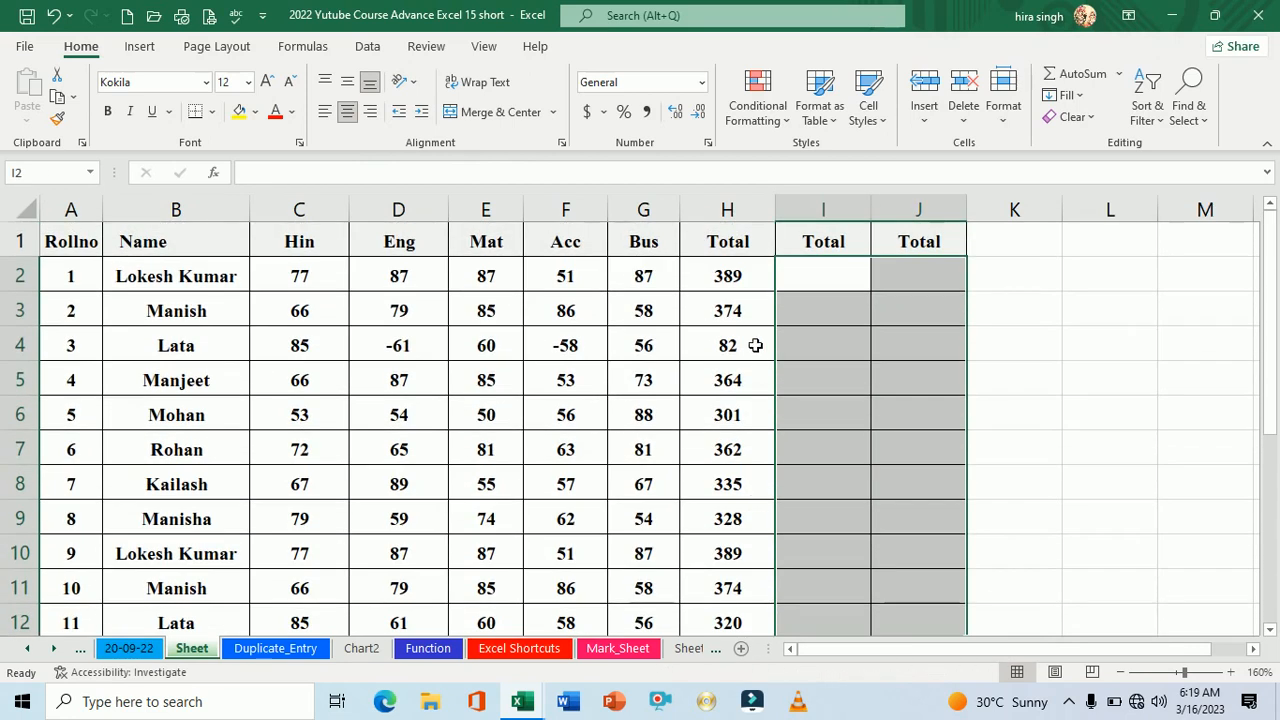
{"action": "left_click_drag", "start_coordinate": [748, 310], "coordinate": [743, 545]}
{"action": "key", "text": "Delete"}
{"action": "scroll", "coordinate": [743, 535], "scroll_direction": "up", "scroll_amount": 2}
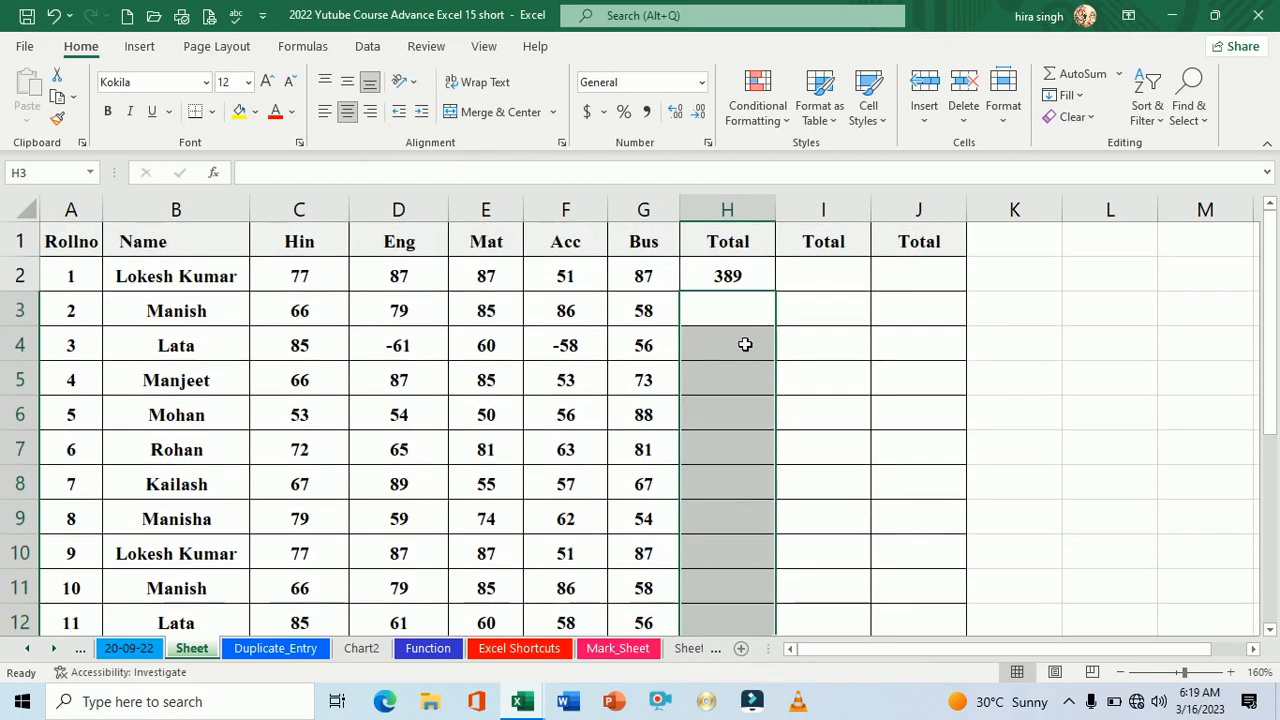
Copy the formula =SUM(C2:G2) from the cell above into H3, and compare the formulas in H3 and H2.
{"action": "left_click", "coordinate": [730, 310]}
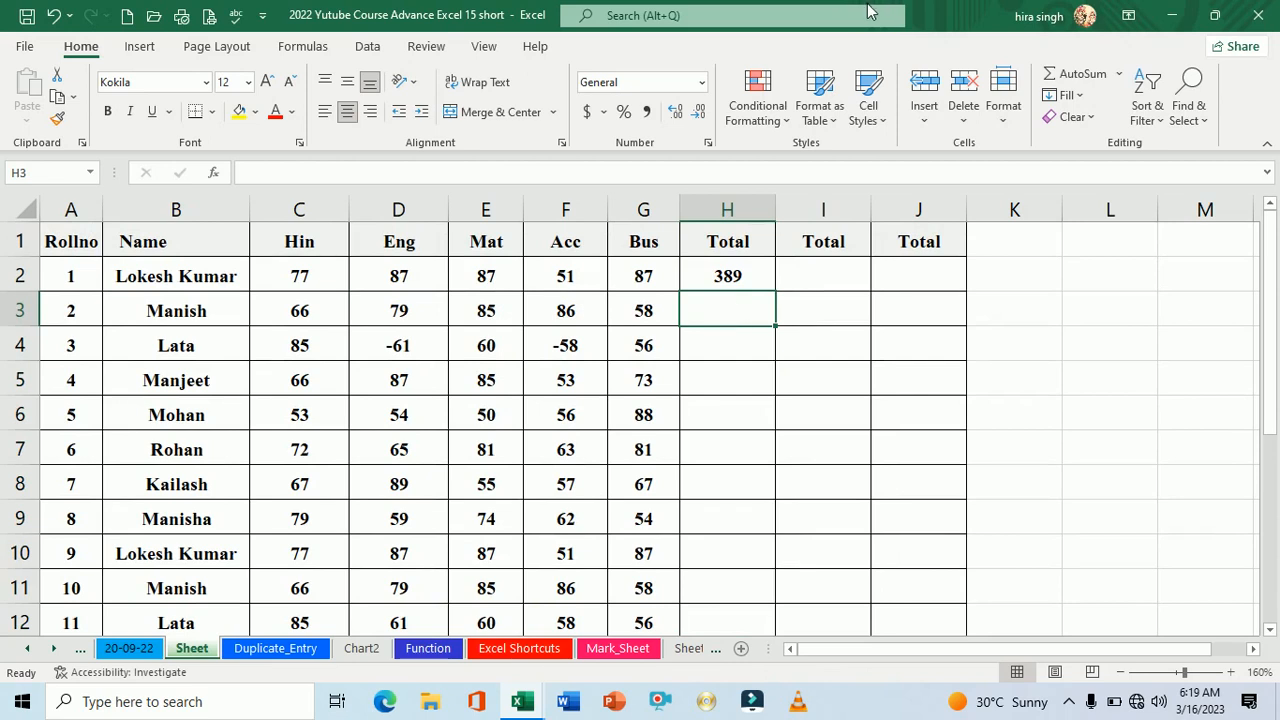
{"action": "key", "text": "ctrl+apostrophe"}
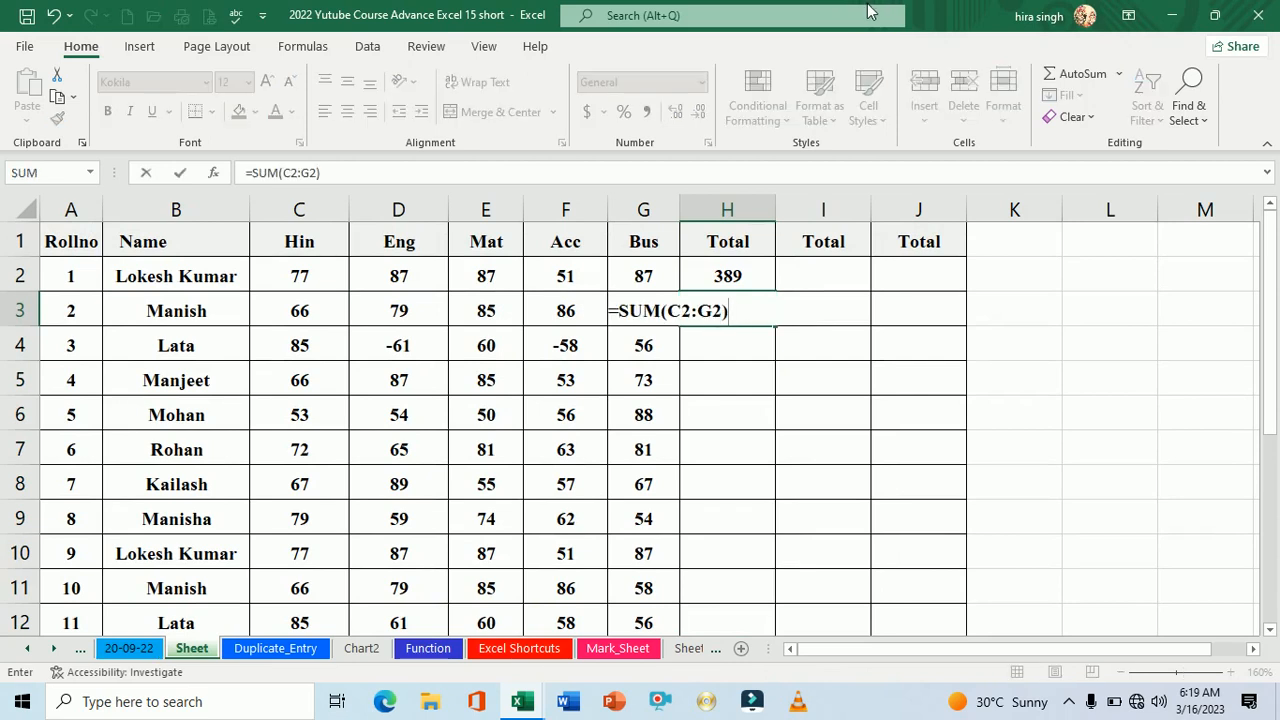
{"action": "key", "text": "Return"}
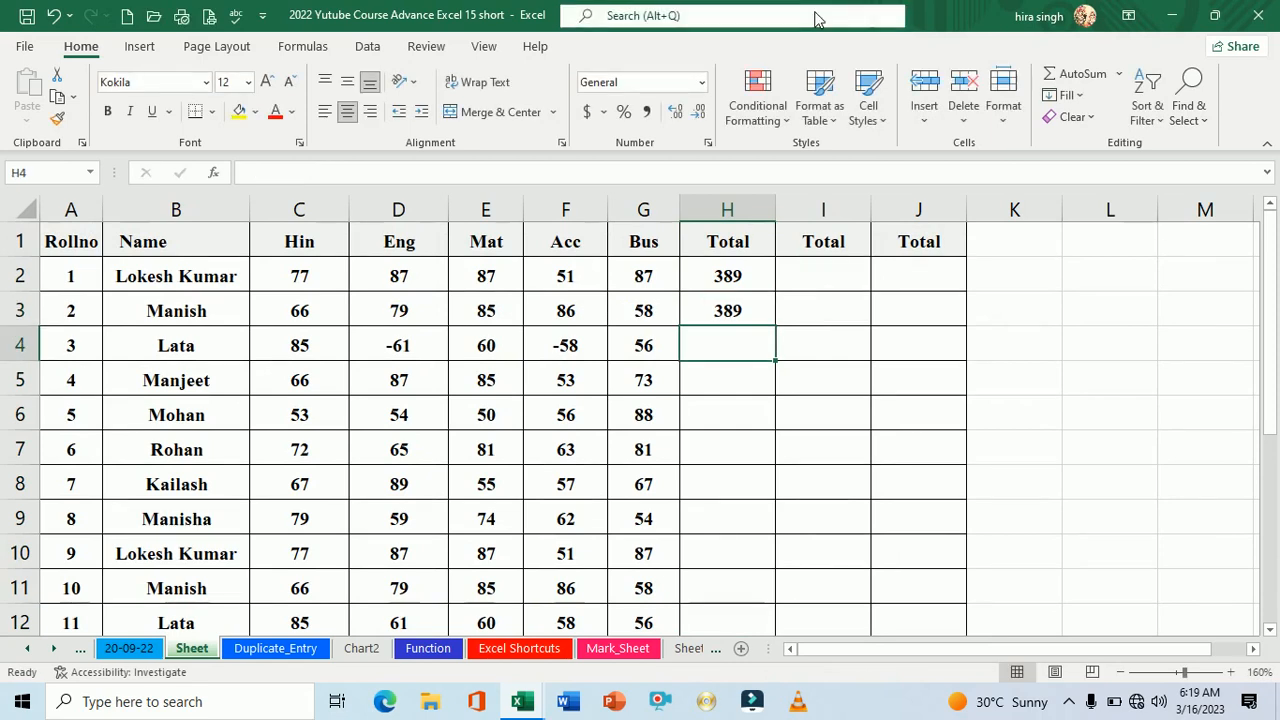
{"action": "left_click", "coordinate": [760, 320]}
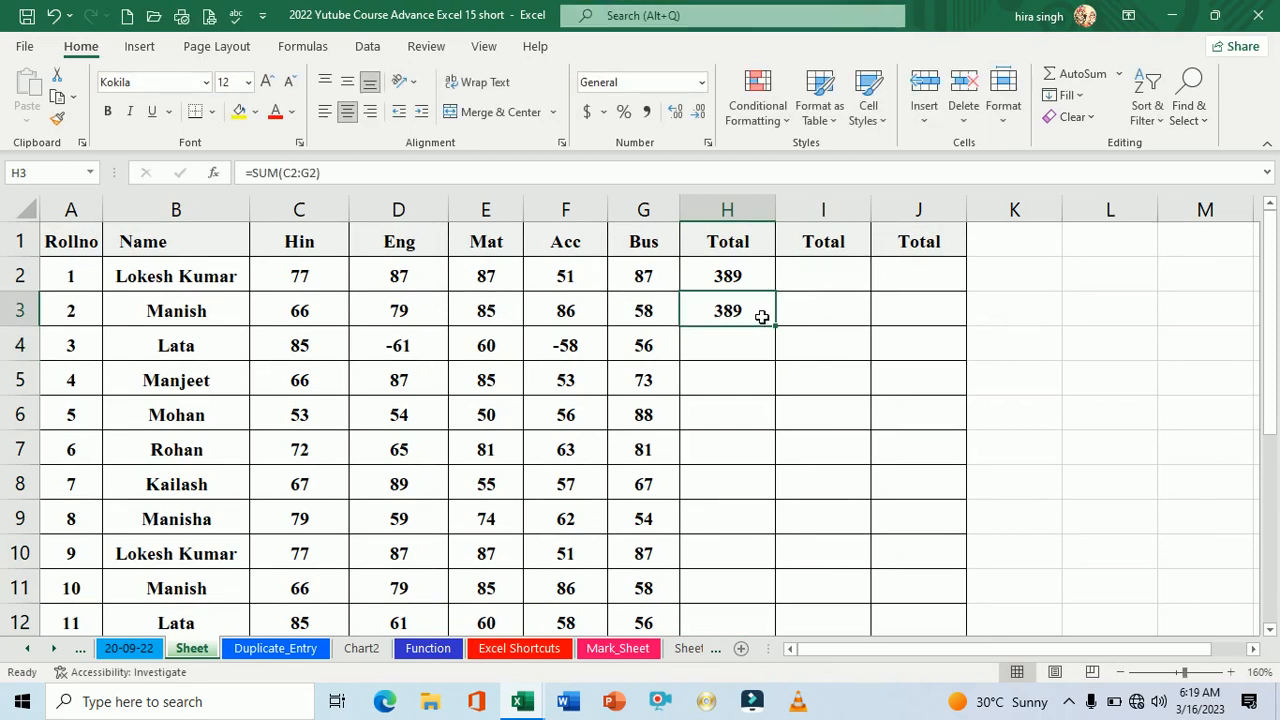
{"action": "left_click", "coordinate": [752, 356]}
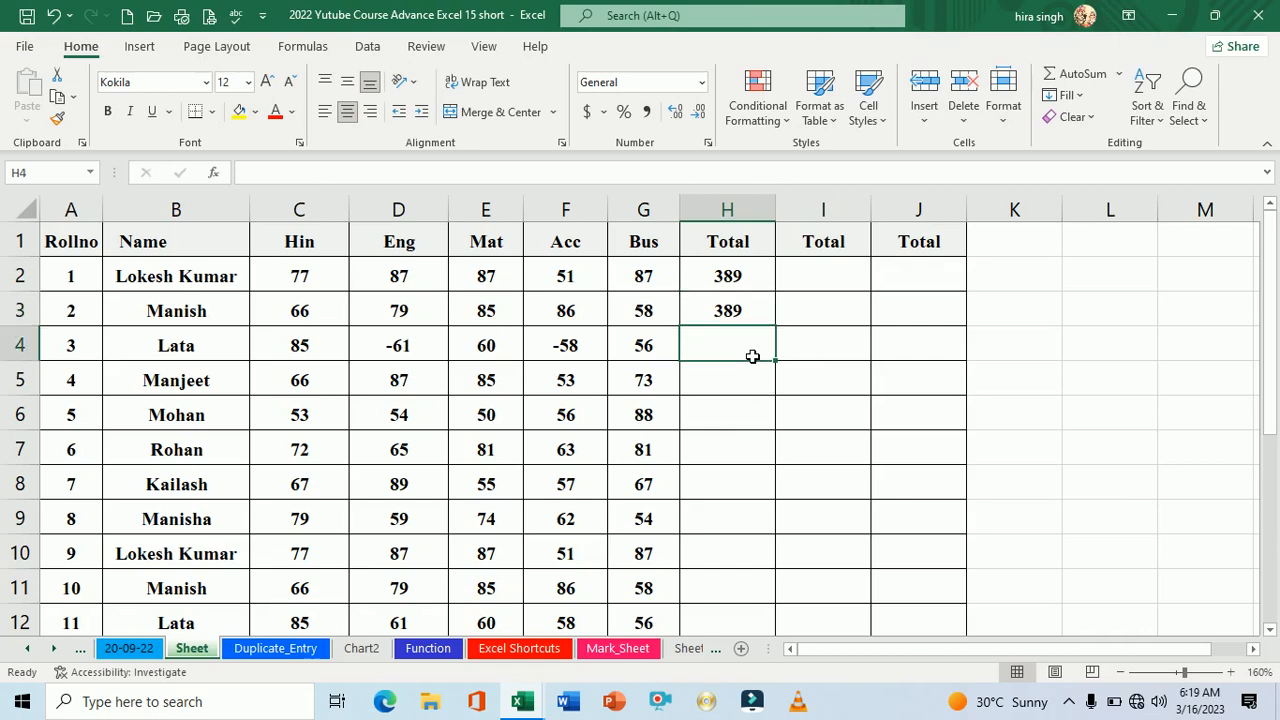
{"action": "left_click", "coordinate": [748, 285]}
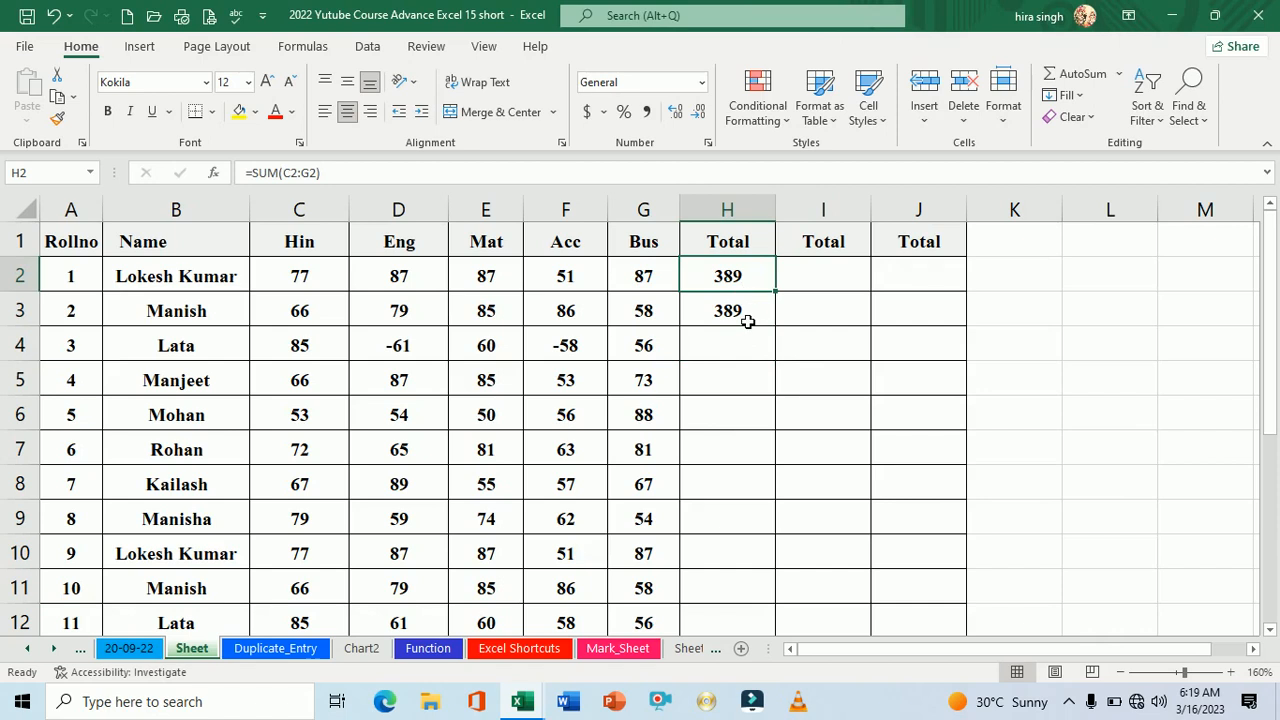
Look up the Copy Value from Cell Above shortcut on sheet 20-09-22, and examine the formula in H3 and its source range on Sheet.
{"action": "left_click", "coordinate": [745, 314]}
{"action": "left_click", "coordinate": [750, 276]}
{"action": "left_click", "coordinate": [751, 319]}
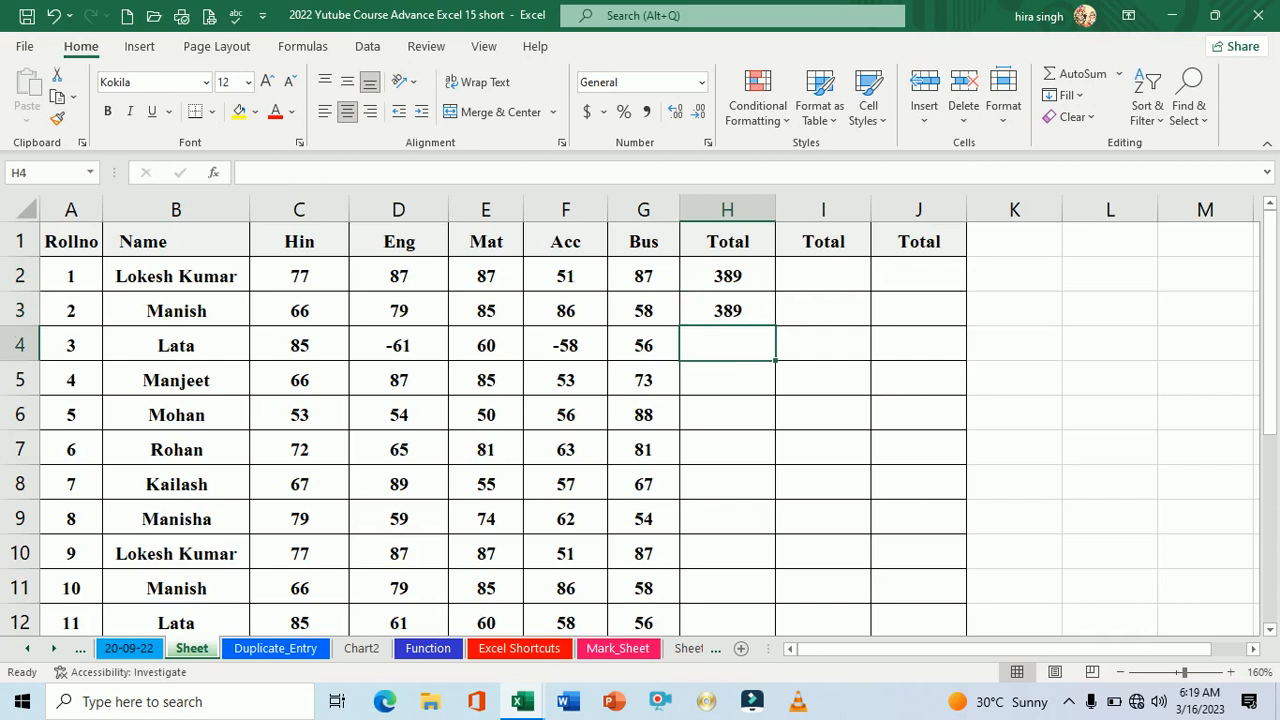
{"action": "left_click", "coordinate": [148, 652]}
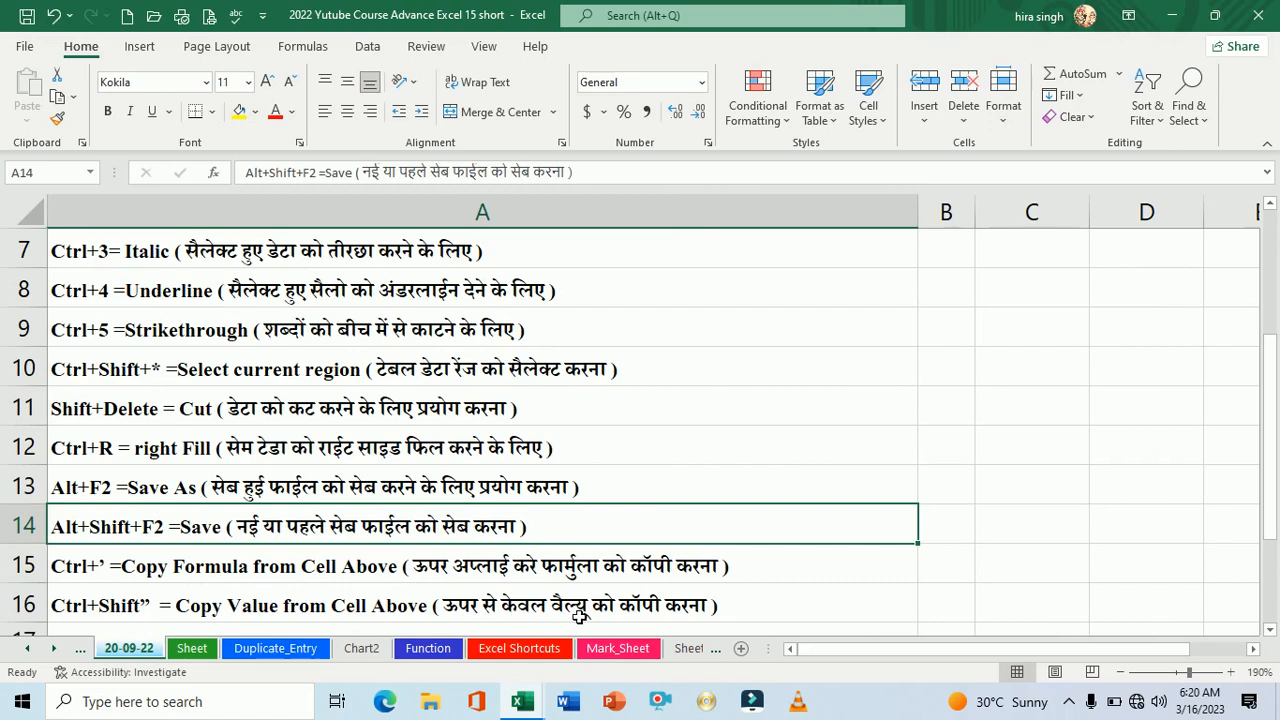
{"action": "left_click", "coordinate": [192, 648]}
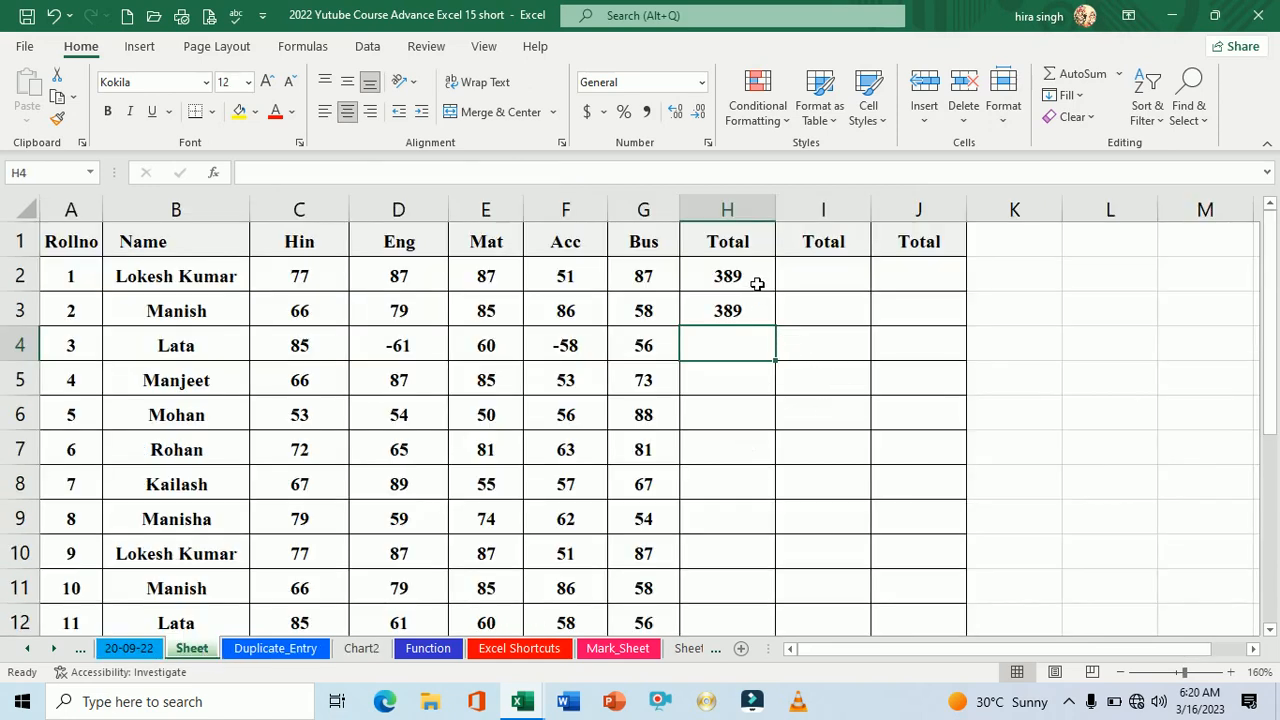
{"action": "left_click", "coordinate": [745, 318]}
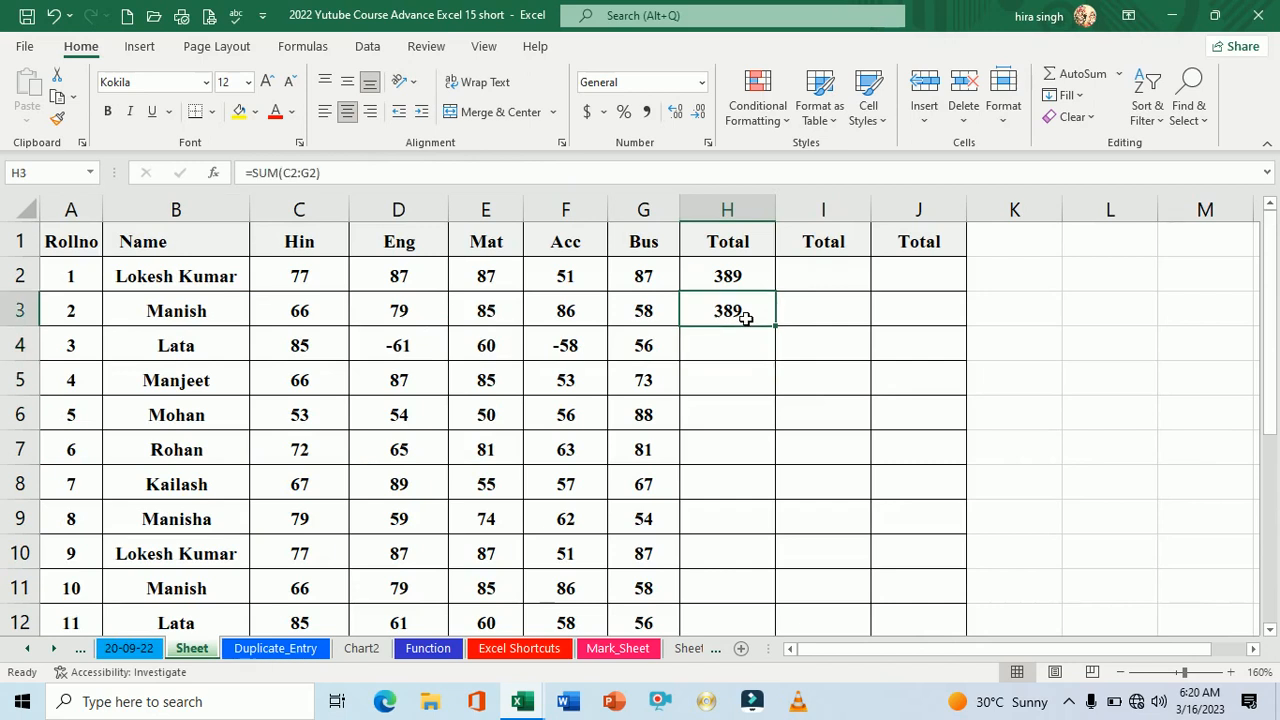
{"action": "double_click", "coordinate": [745, 318]}
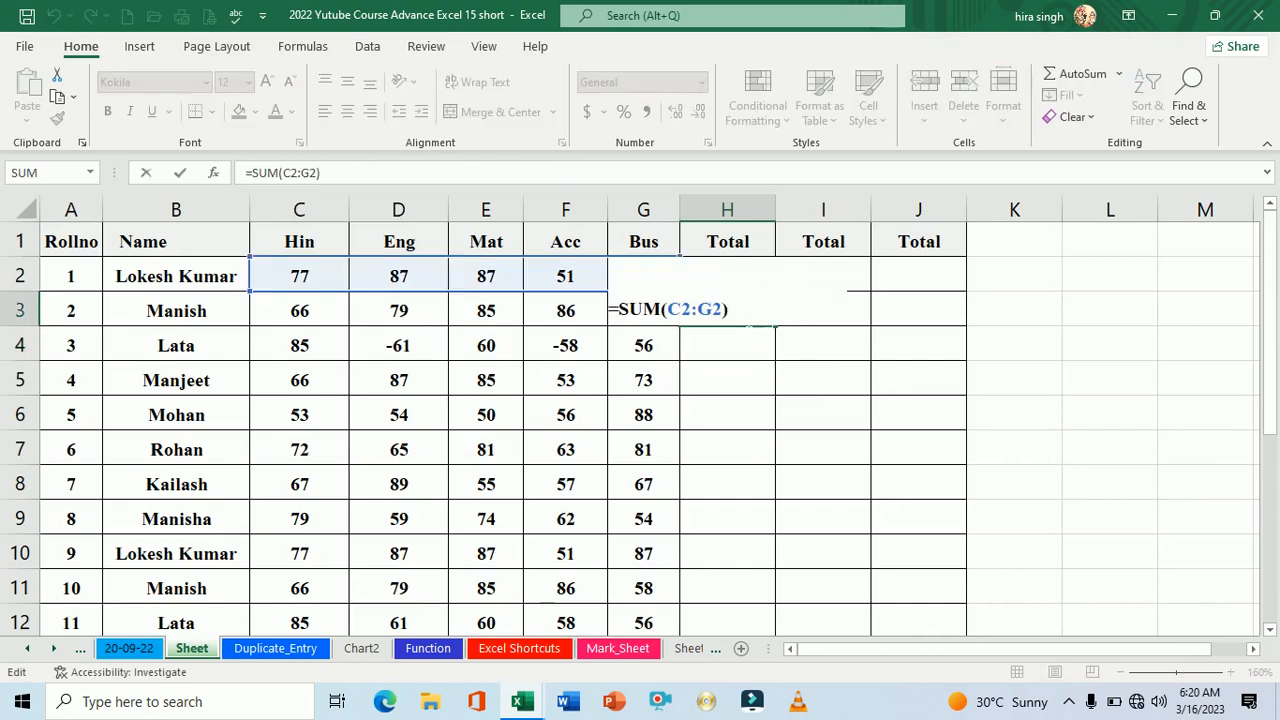
{"action": "key", "text": "Return"}
{"action": "left_click_drag", "start_coordinate": [300, 285], "coordinate": [643, 289]}
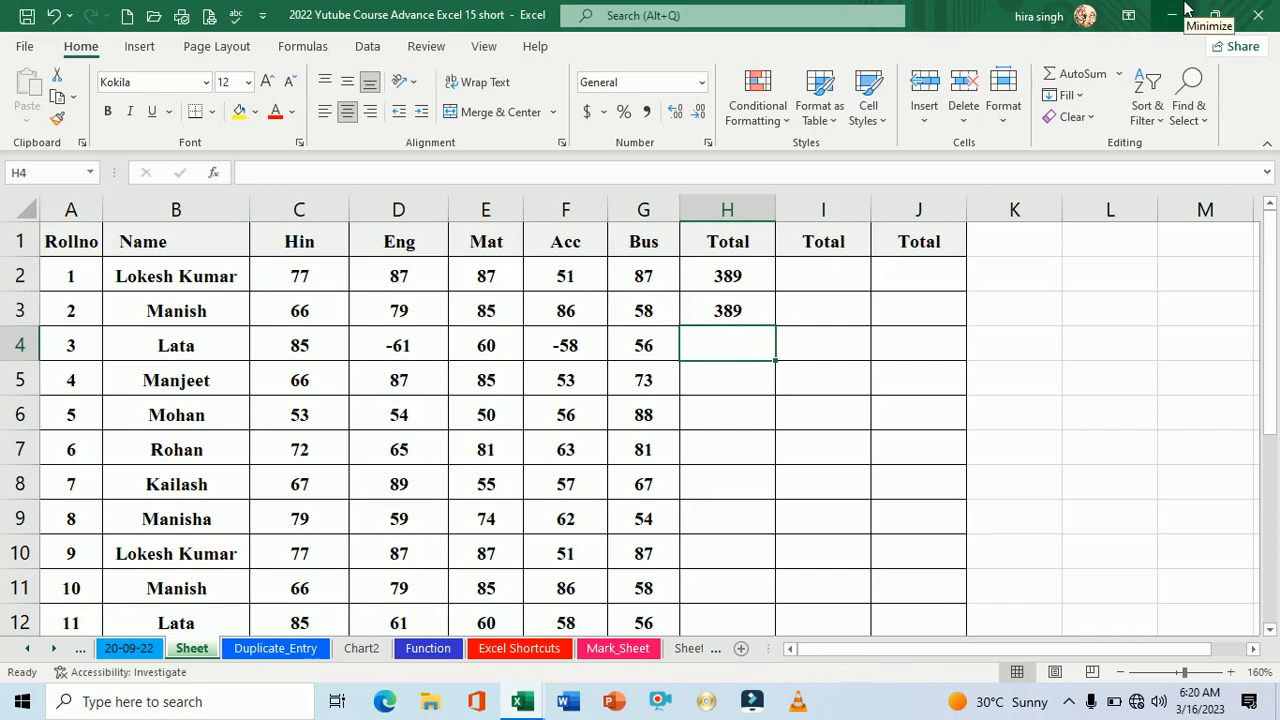
Copy only the value 389 from the cell above into H4, and compare the contents of H4 with the formulas in H2 and H3.
{"action": "type", "text": "389"}
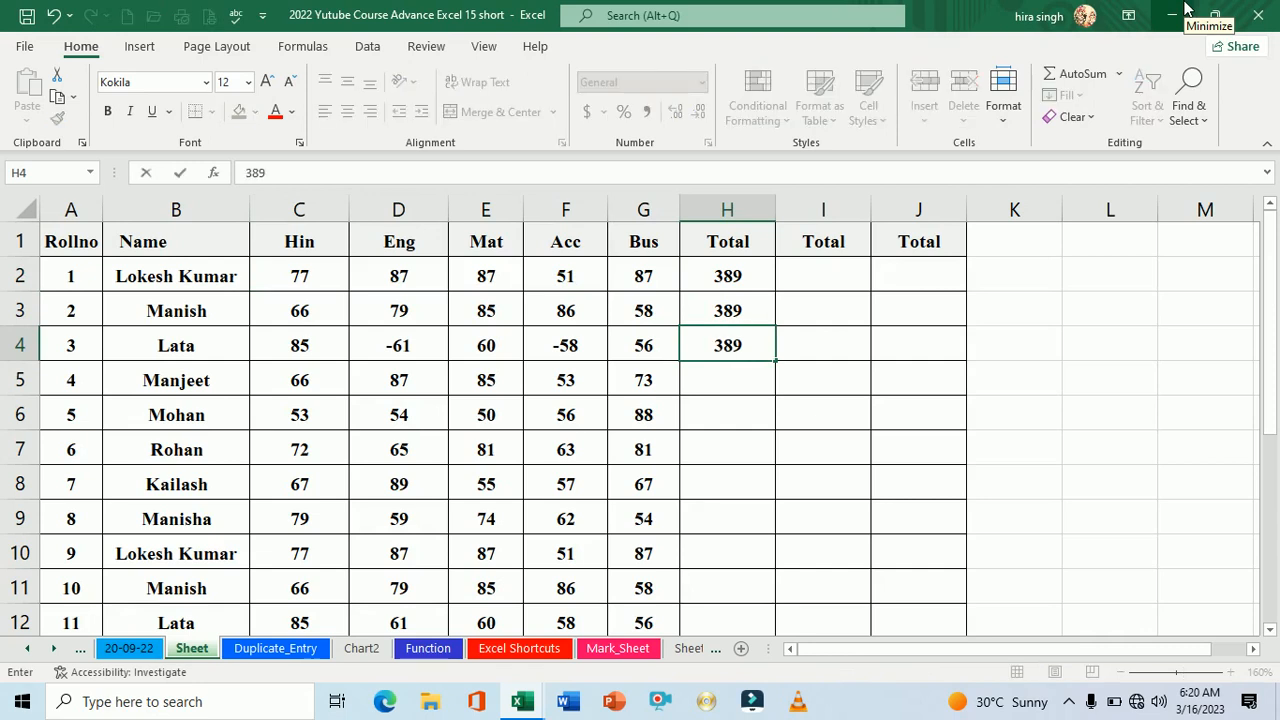
{"action": "key", "text": "Return"}
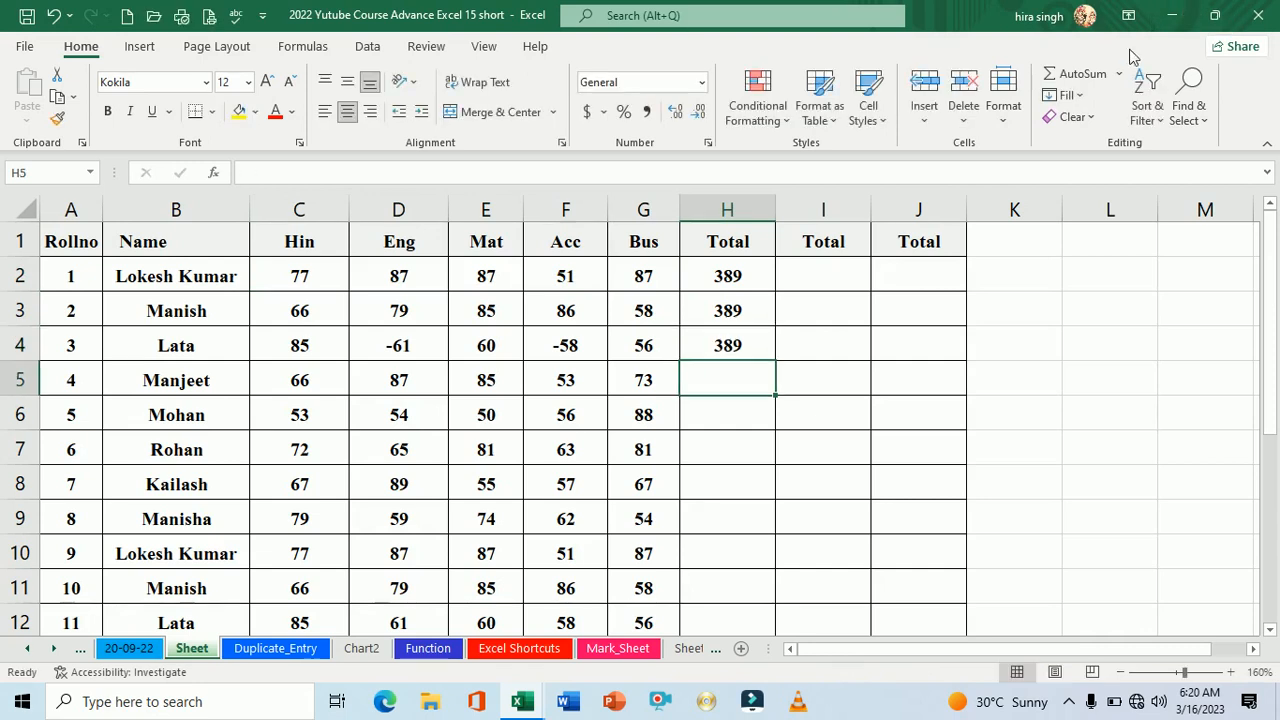
{"action": "left_click", "coordinate": [736, 348]}
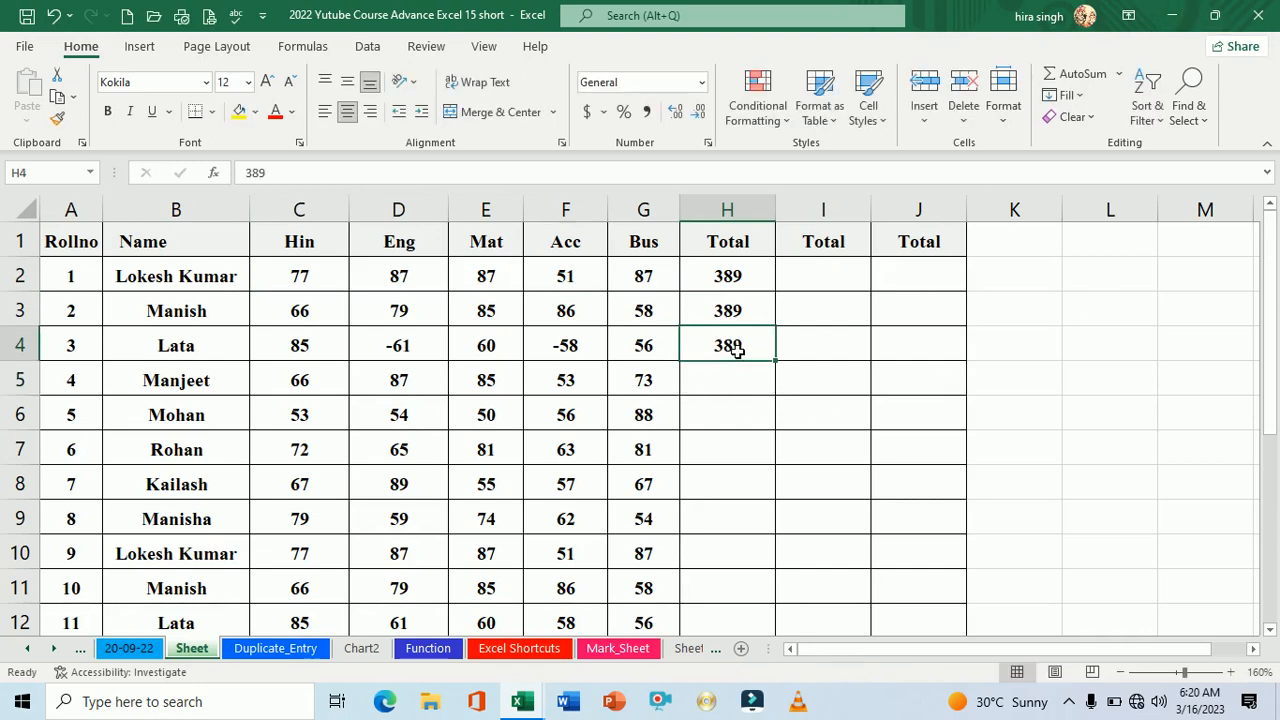
{"action": "double_click", "coordinate": [736, 348]}
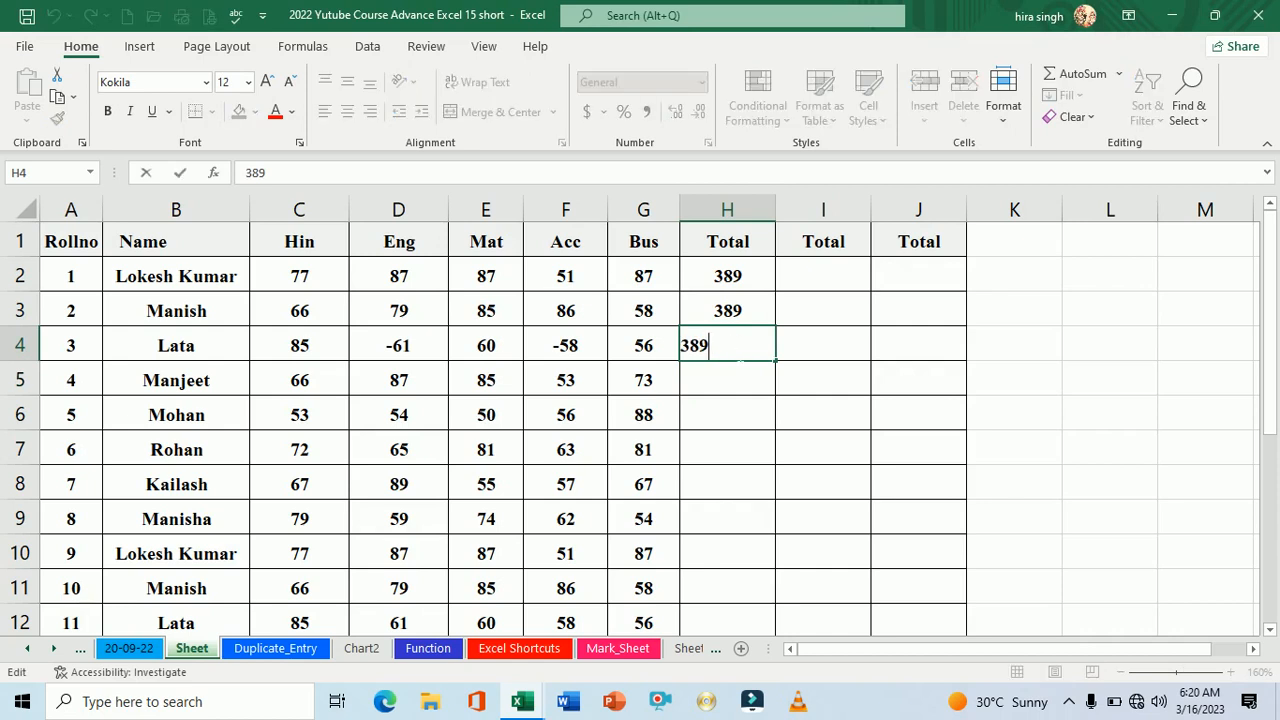
{"action": "left_click", "coordinate": [740, 397]}
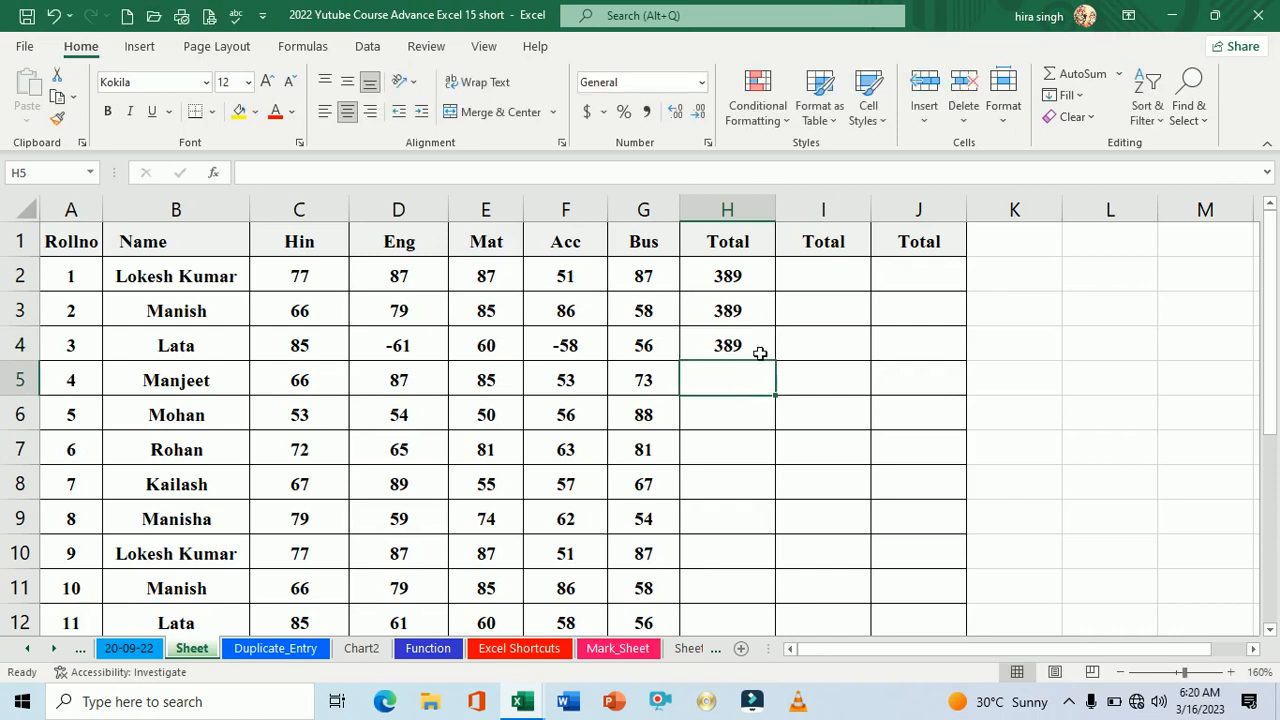
{"action": "left_click", "coordinate": [747, 287]}
{"action": "left_click", "coordinate": [749, 315]}
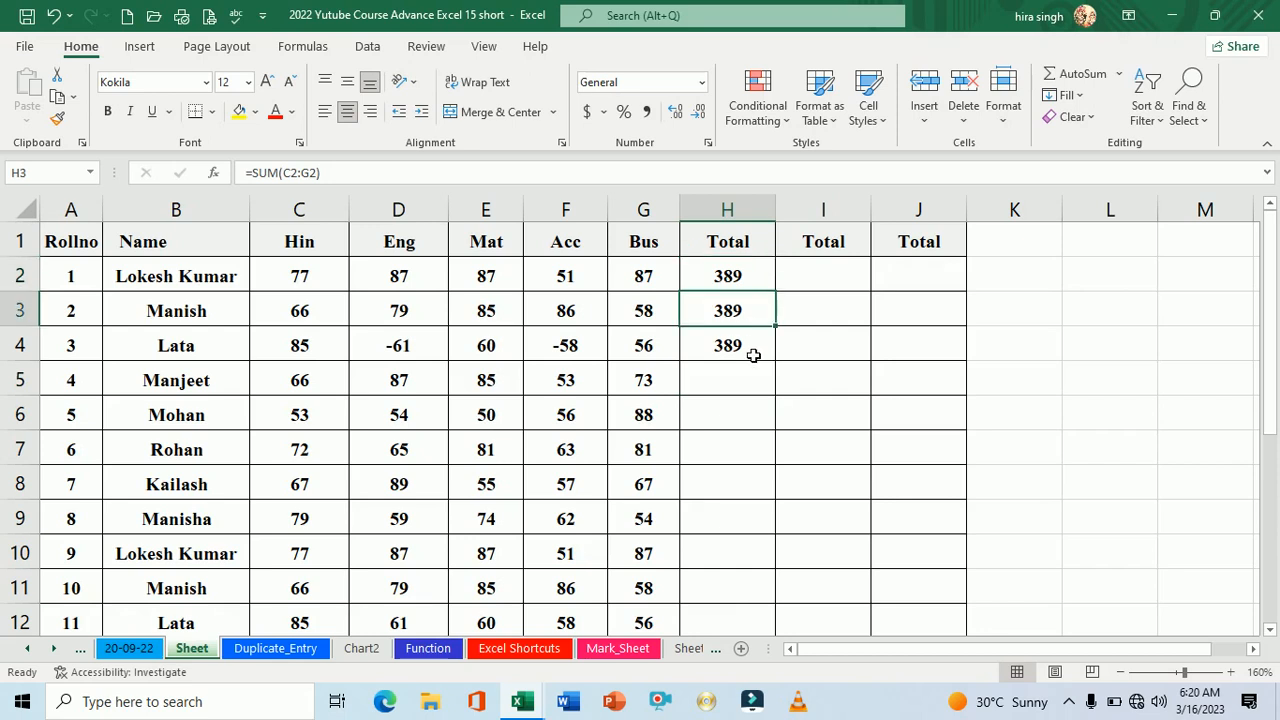
{"action": "left_click", "coordinate": [753, 356]}
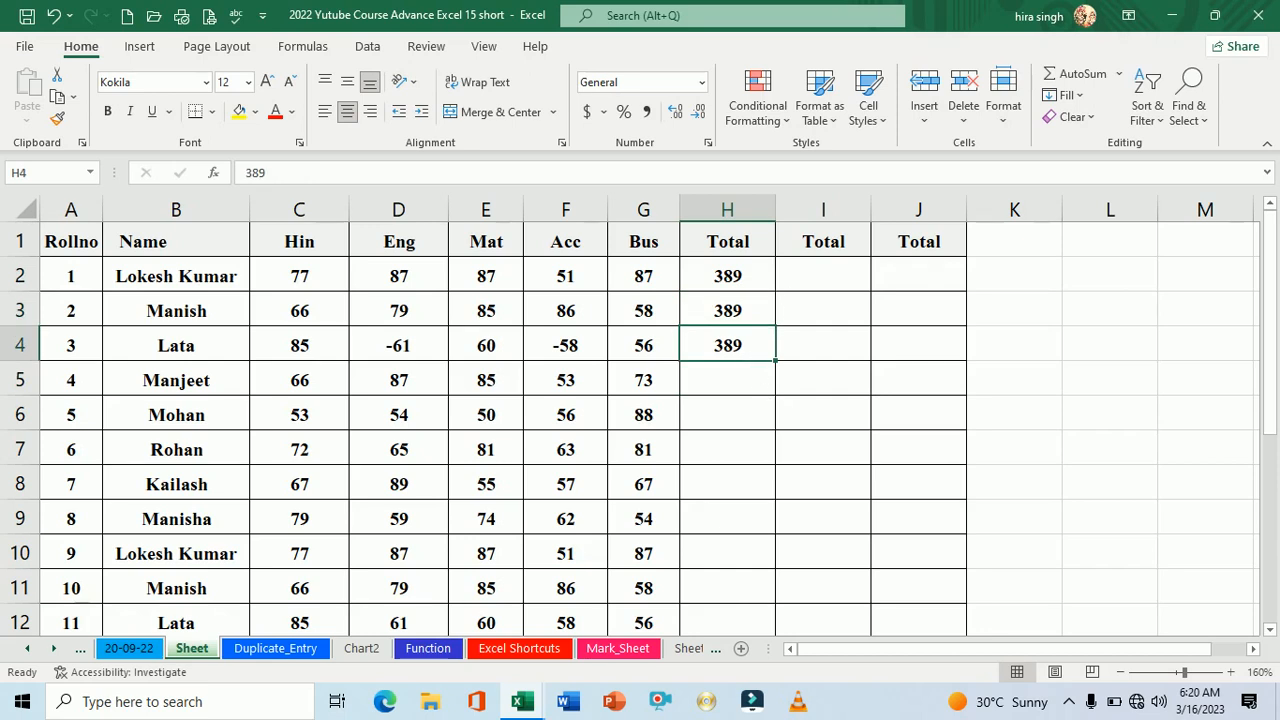